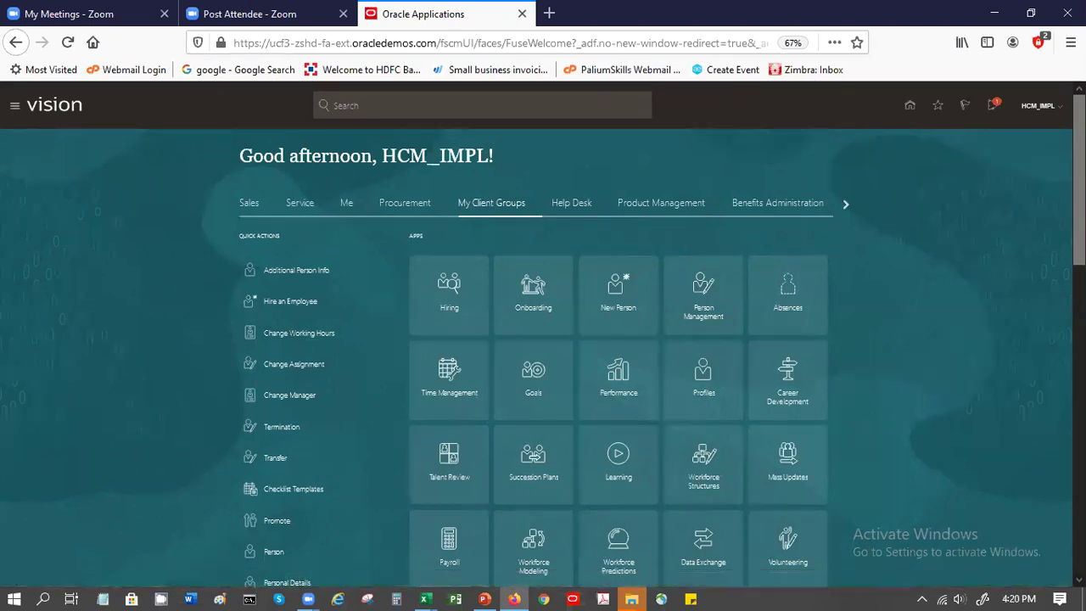
# Open the Simplified QuickPay task from the Payroll app in My Client Groups
pyautogui.scroll(-3, 543, 340)
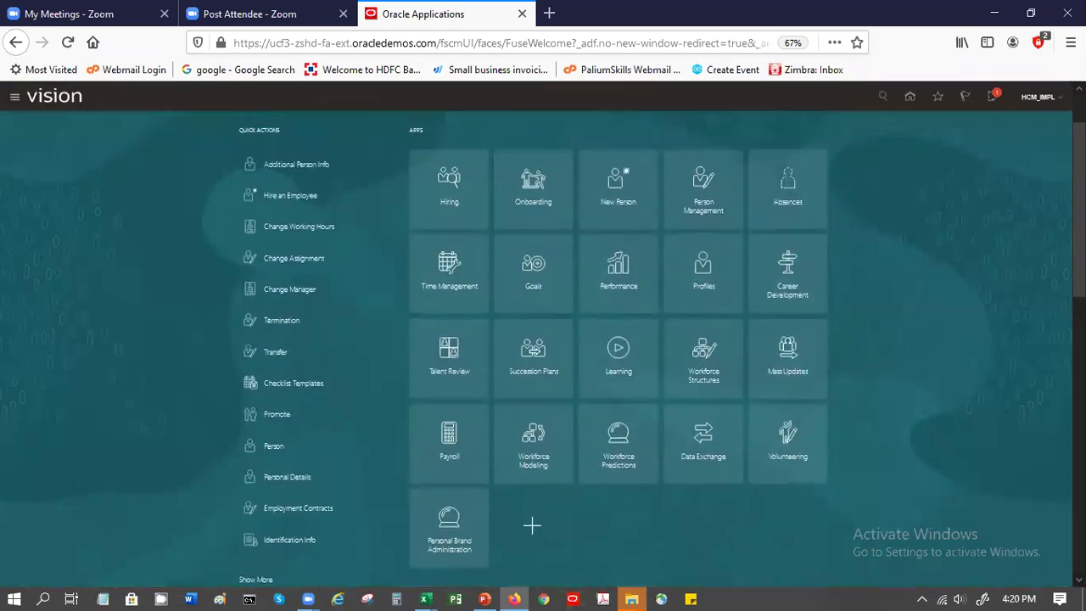
pyautogui.scroll(3, 532, 525)
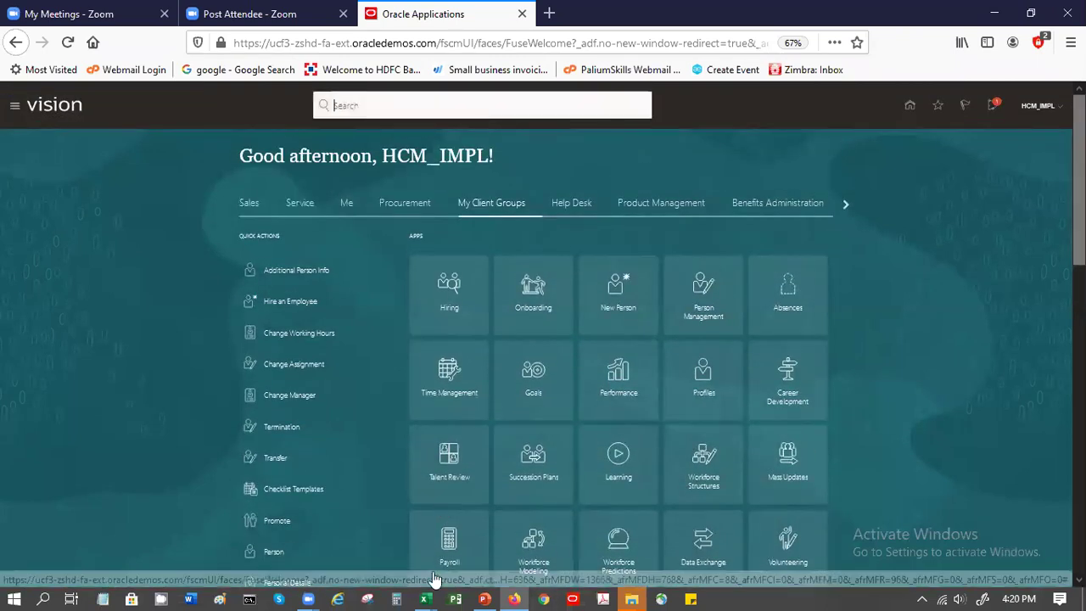
pyautogui.click(432, 554)
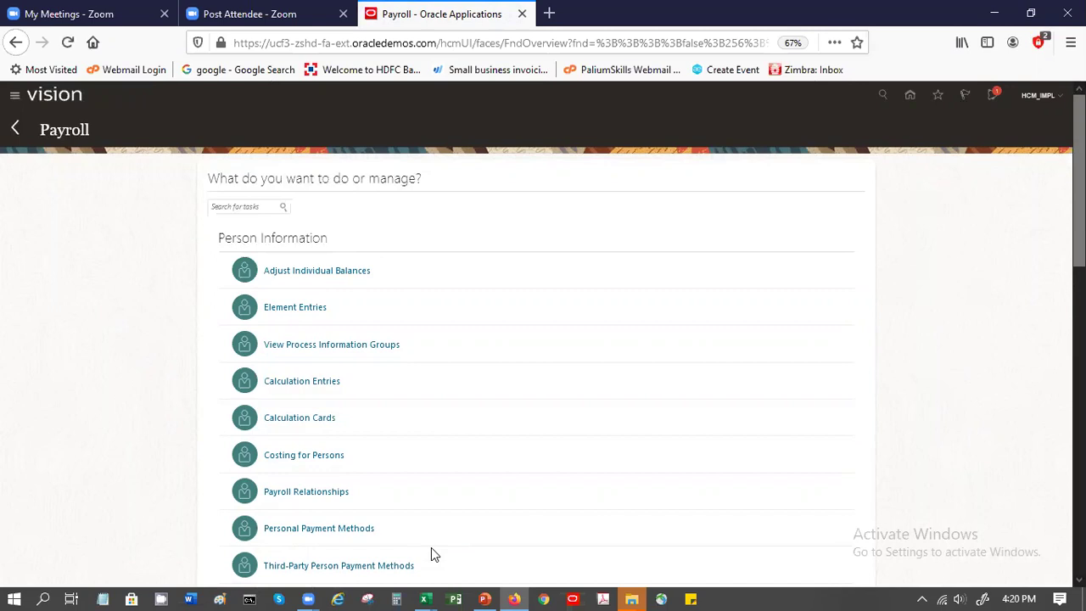
pyautogui.scroll(-1, 542, 340)
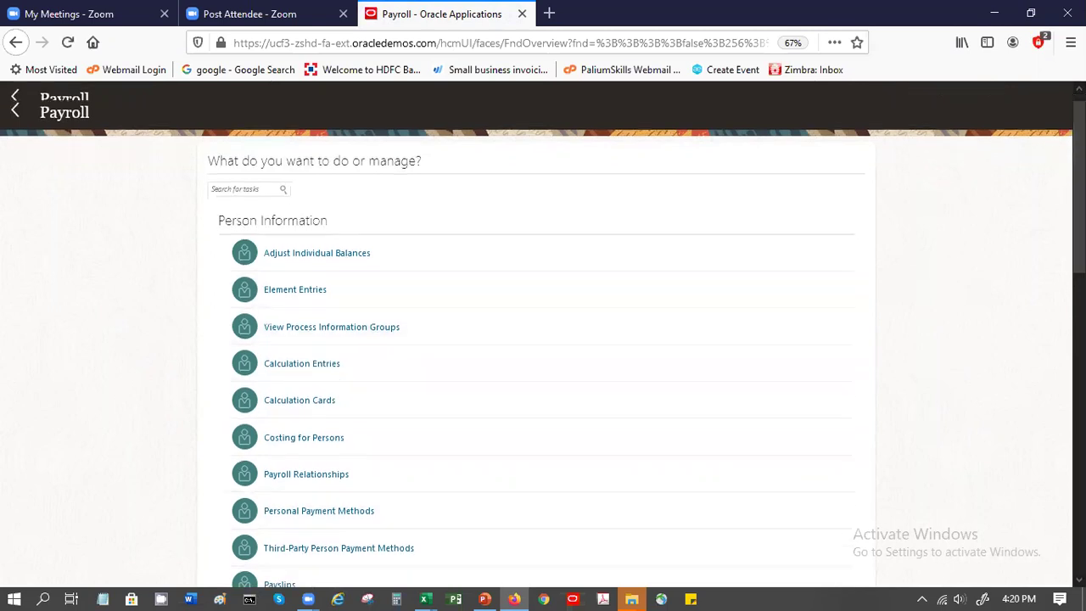
pyautogui.scroll(-3, 416, 256)
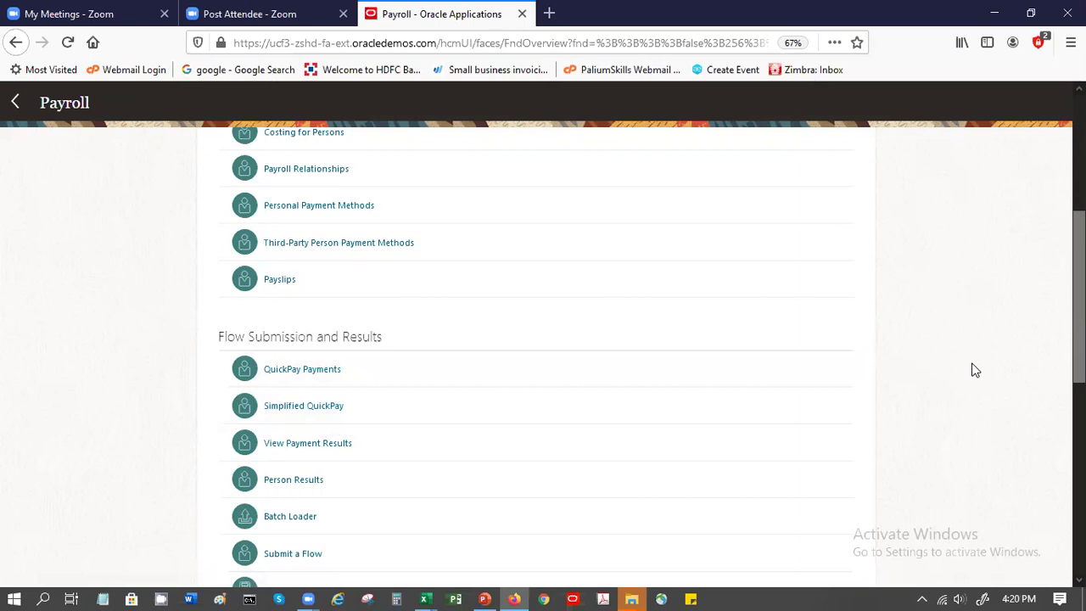
pyautogui.click(317, 406)
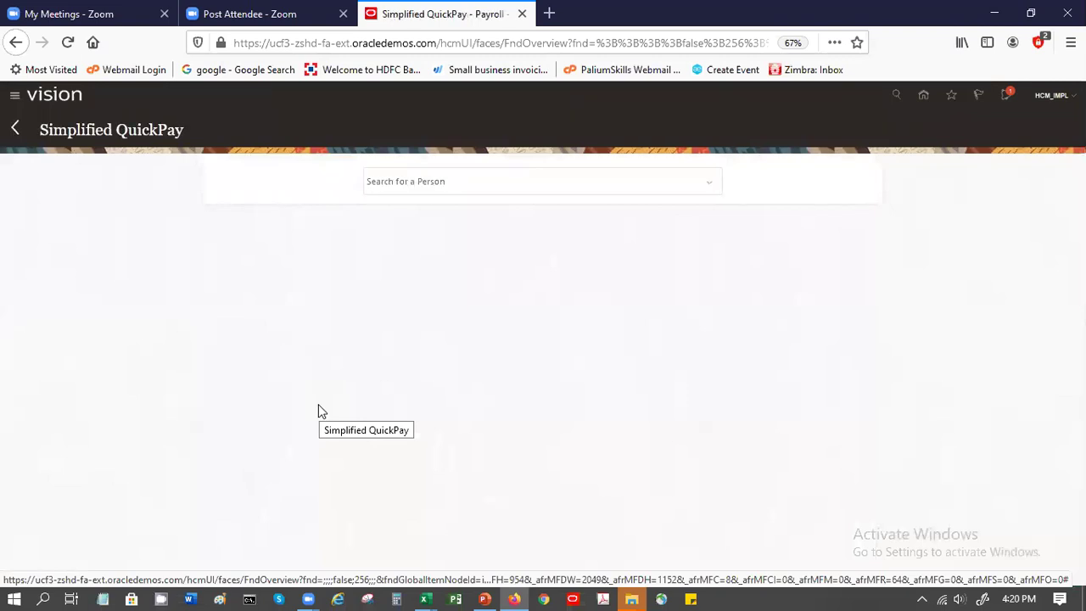
# Select the Director of Organizational Development from the recent people, review the element entries and submit the QuickPay calculation
pyautogui.click(524, 184)
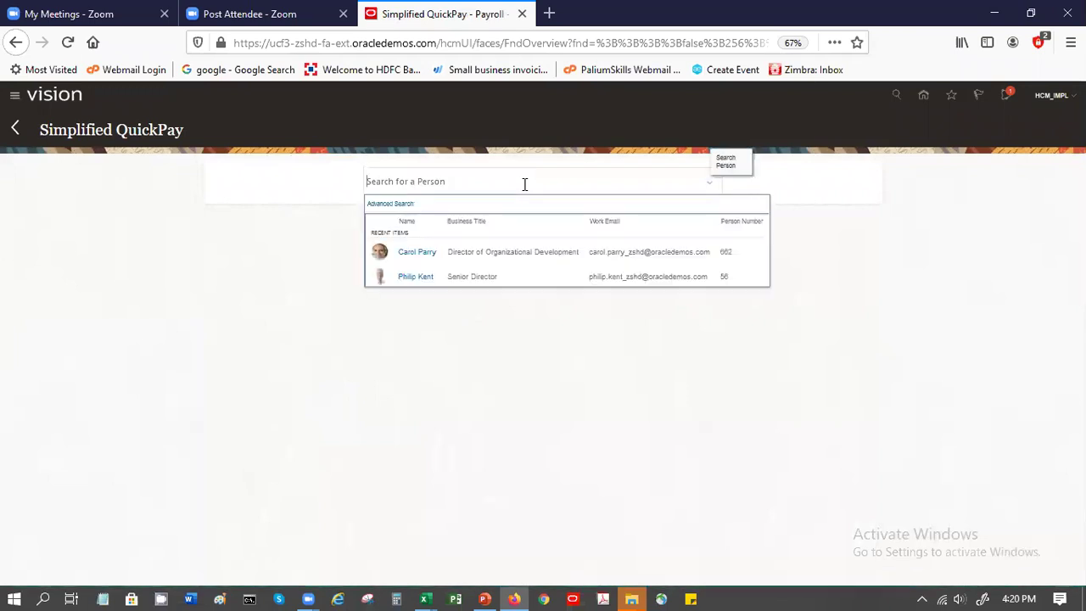
pyautogui.click(531, 251)
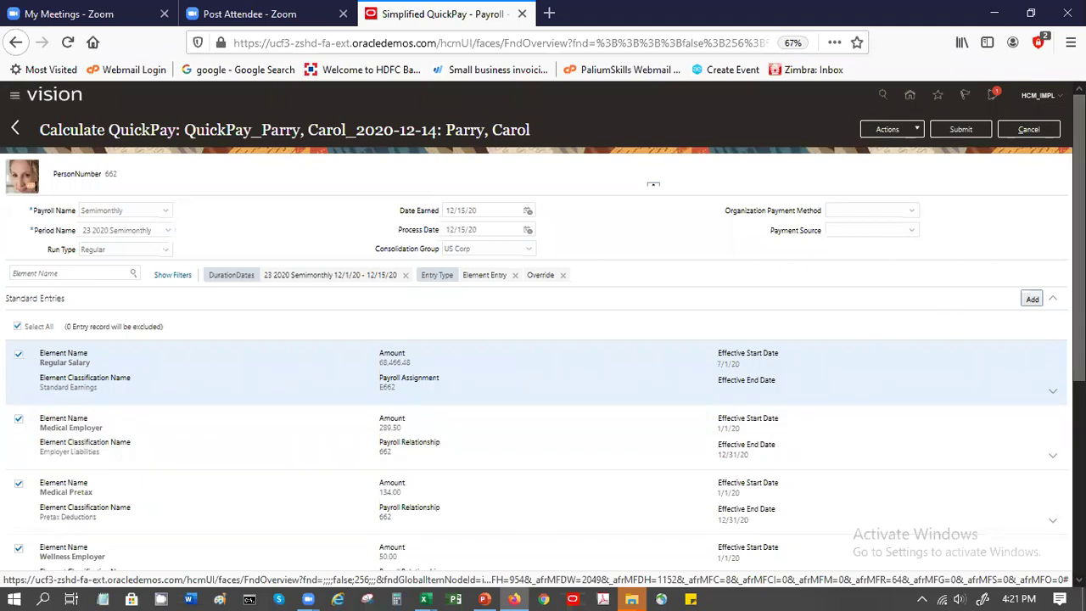
pyautogui.scroll(-5, 653, 184)
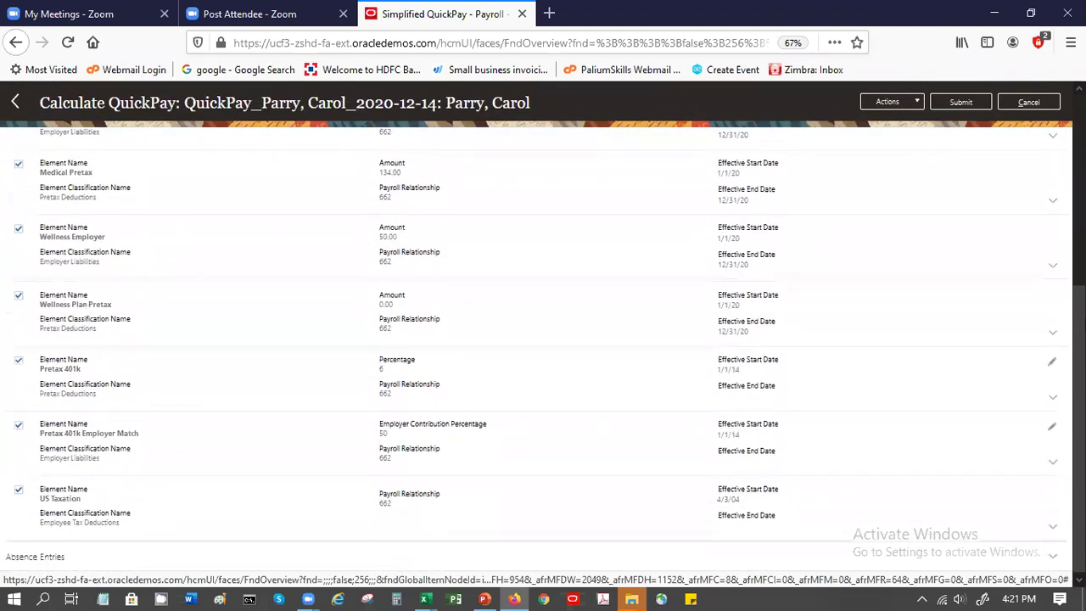
pyautogui.scroll(5, 653, 184)
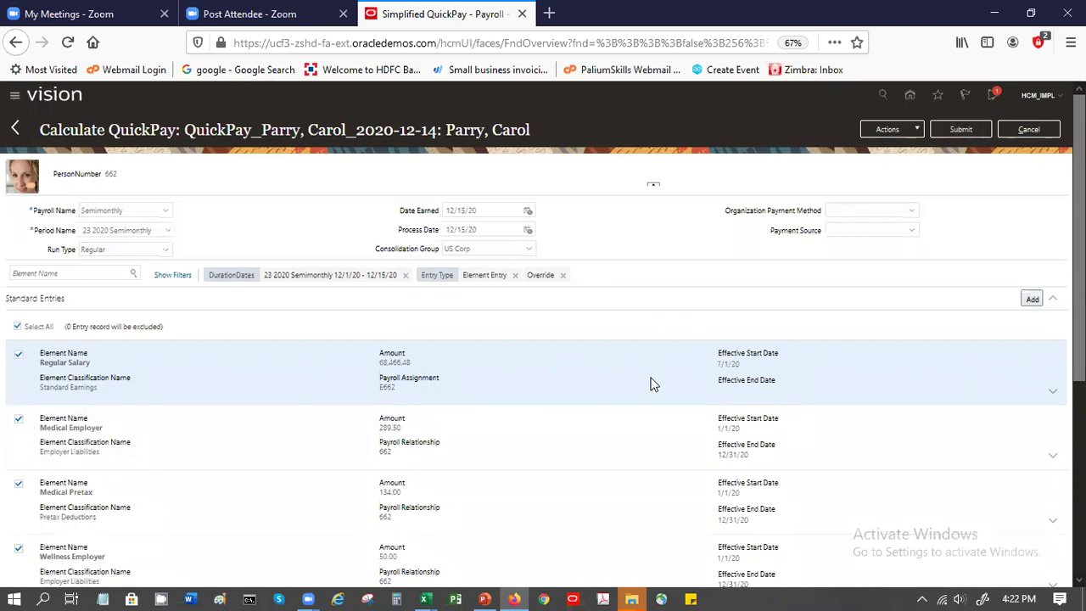
pyautogui.click(953, 134)
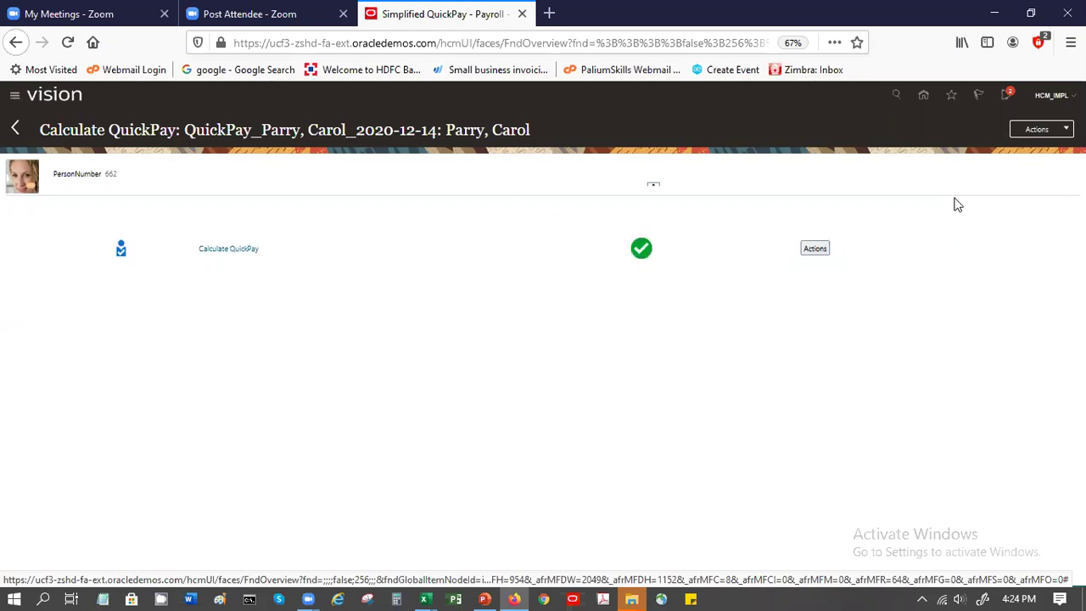
# Try to open the actions of the Calculate QuickPay process and return to the Payroll task list
pyautogui.click(816, 250)
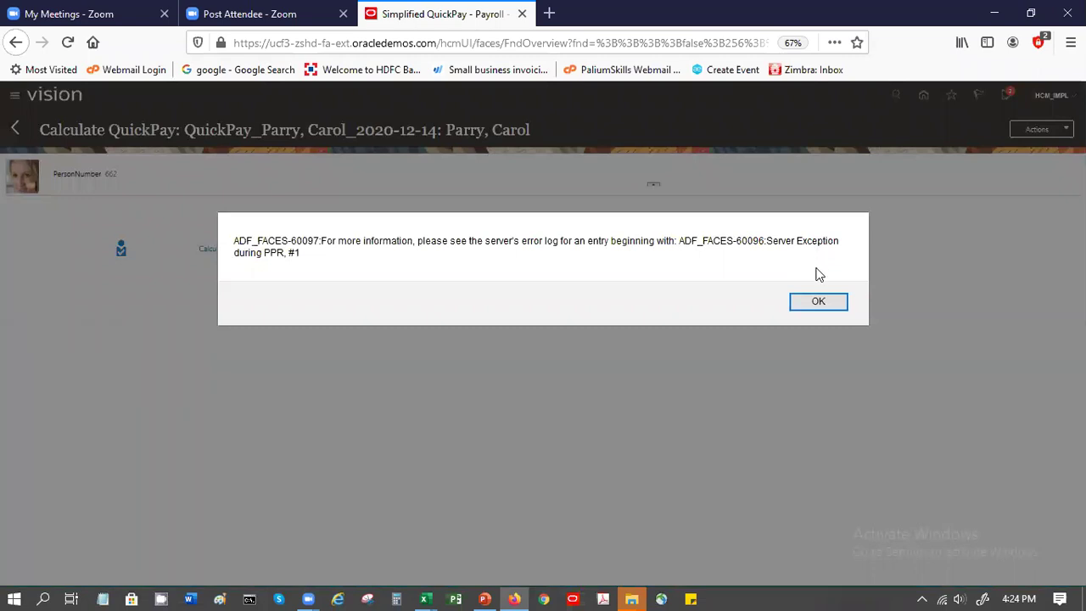
pyautogui.click(817, 300)
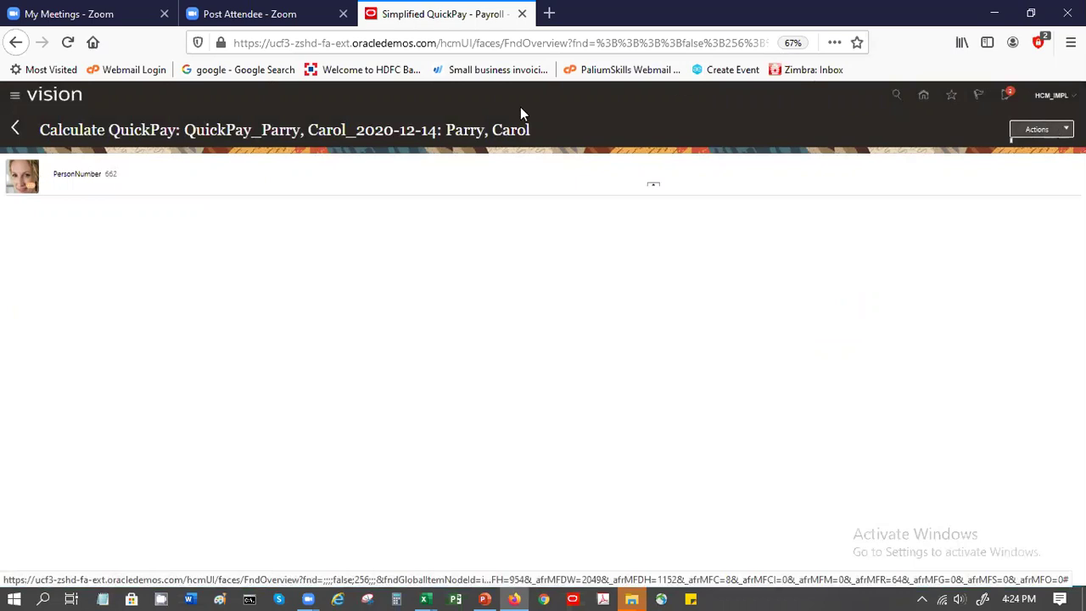
pyautogui.click(15, 127)
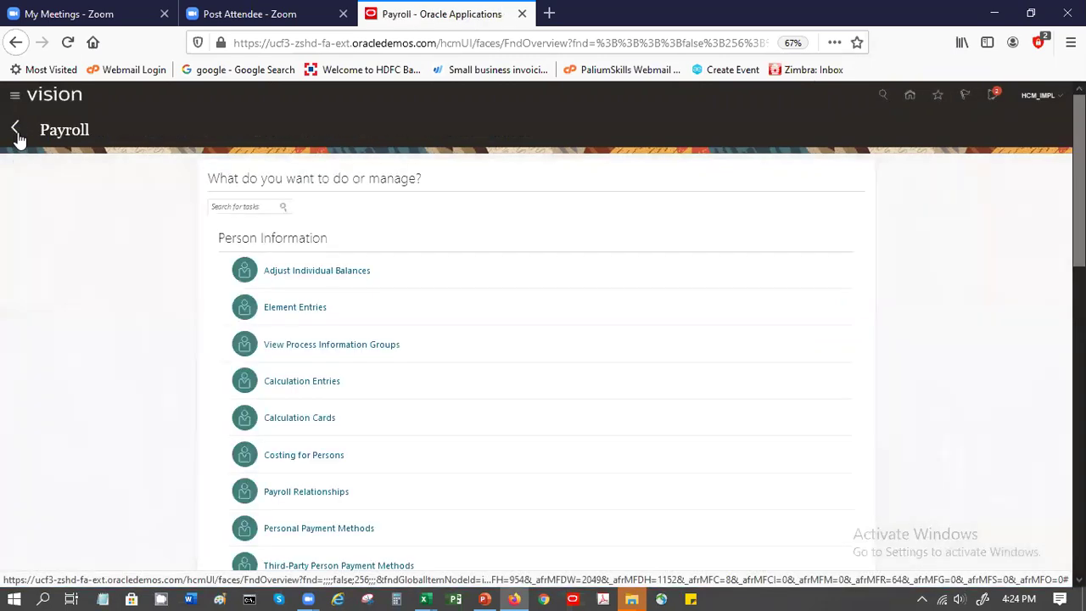
pyautogui.click(307, 491)
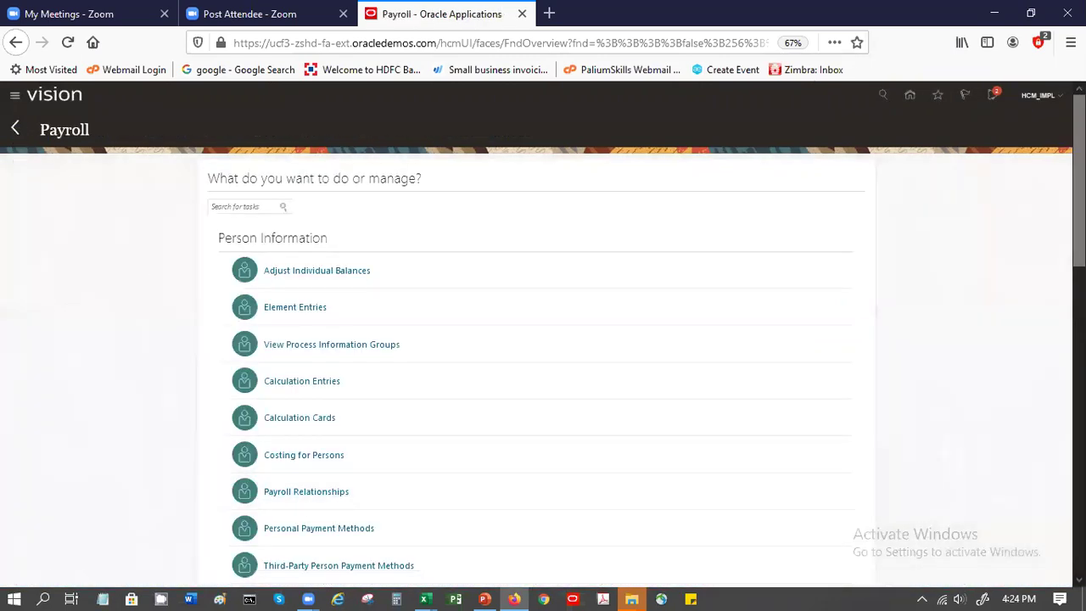
pyautogui.scroll(-10, 543, 357)
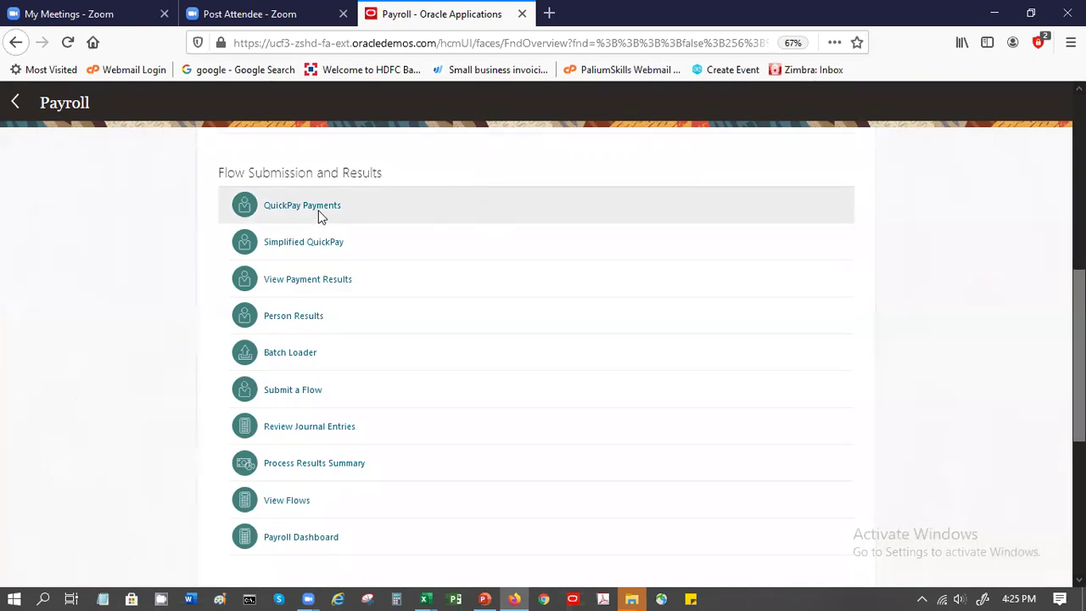
pyautogui.click(318, 239)
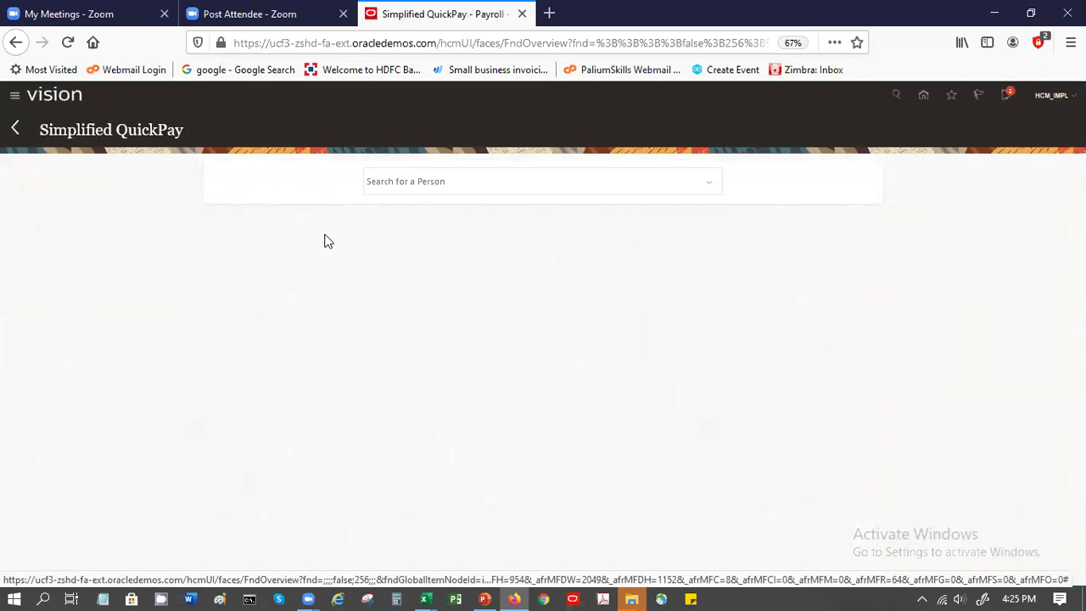
pyautogui.click(466, 190)
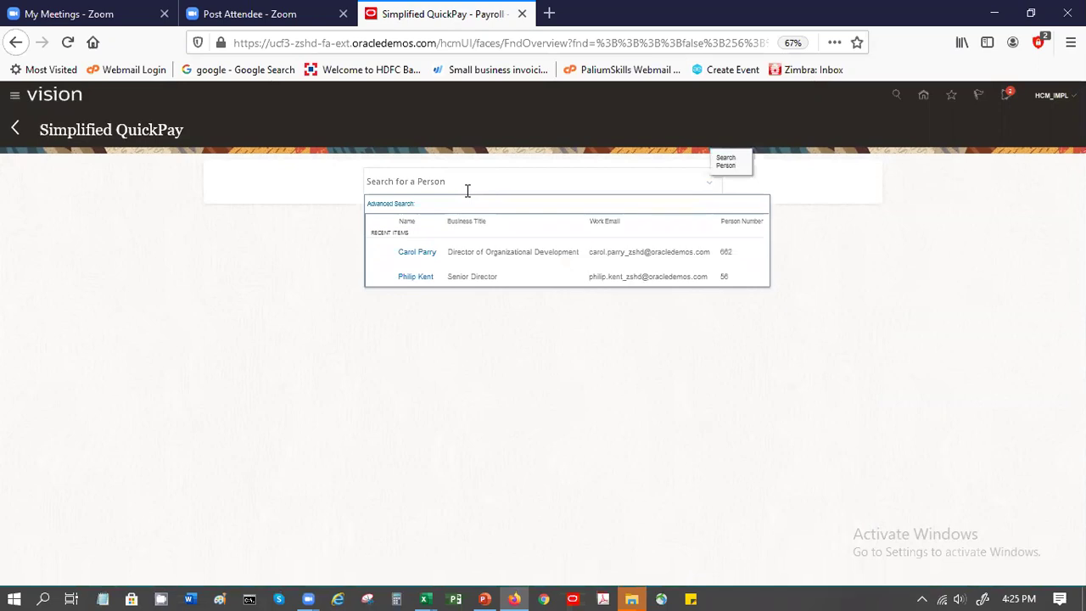
pyautogui.click(16, 125)
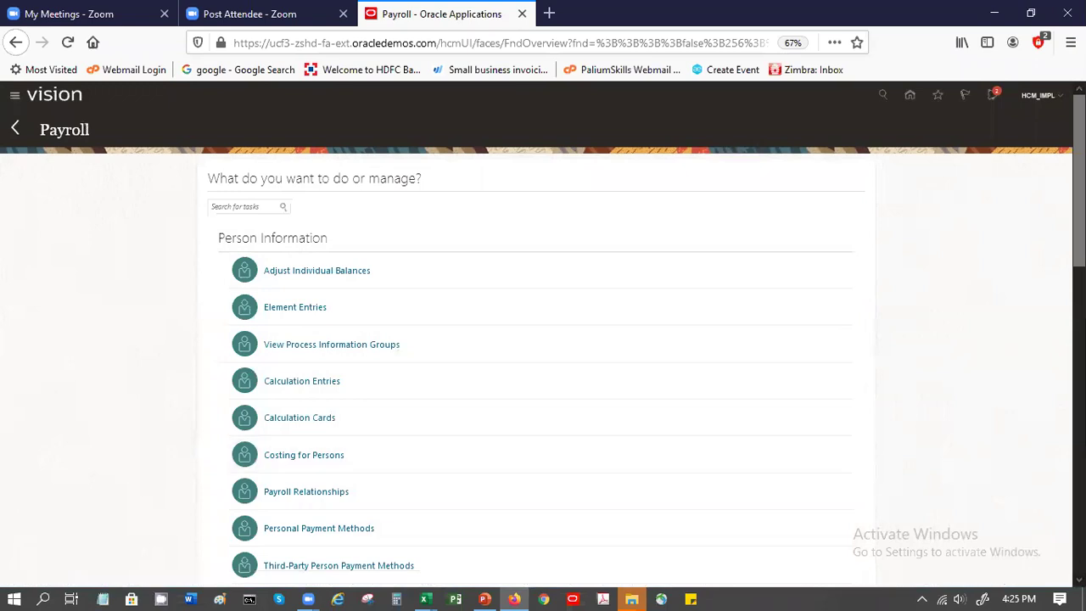
# Open Person Results for the Director of Organizational Development and remove the Process Date filter from the results listing
pyautogui.scroll(-5, 543, 356)
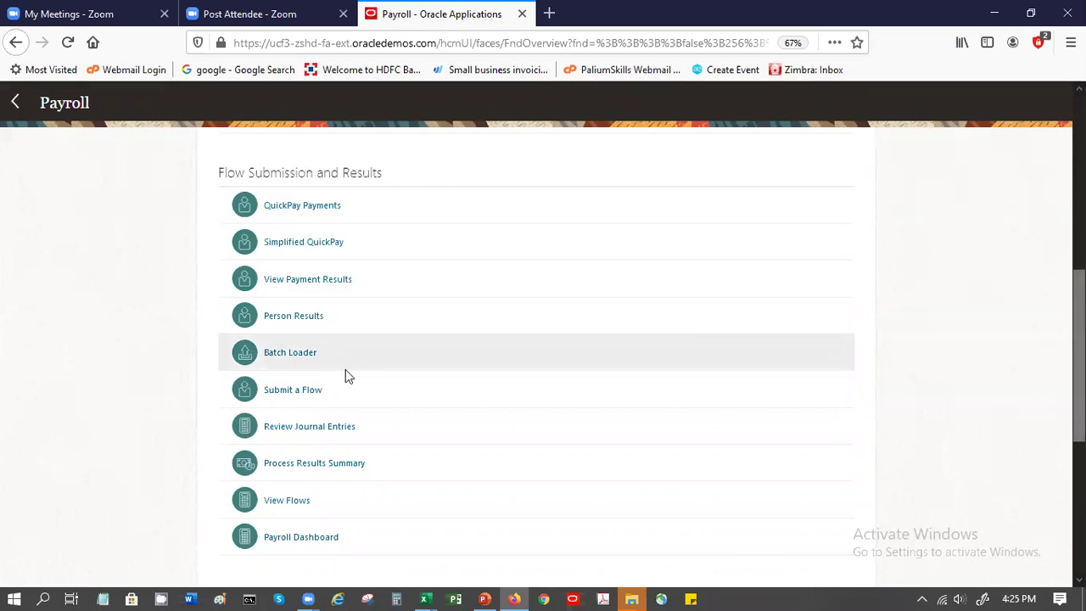
pyautogui.click(303, 316)
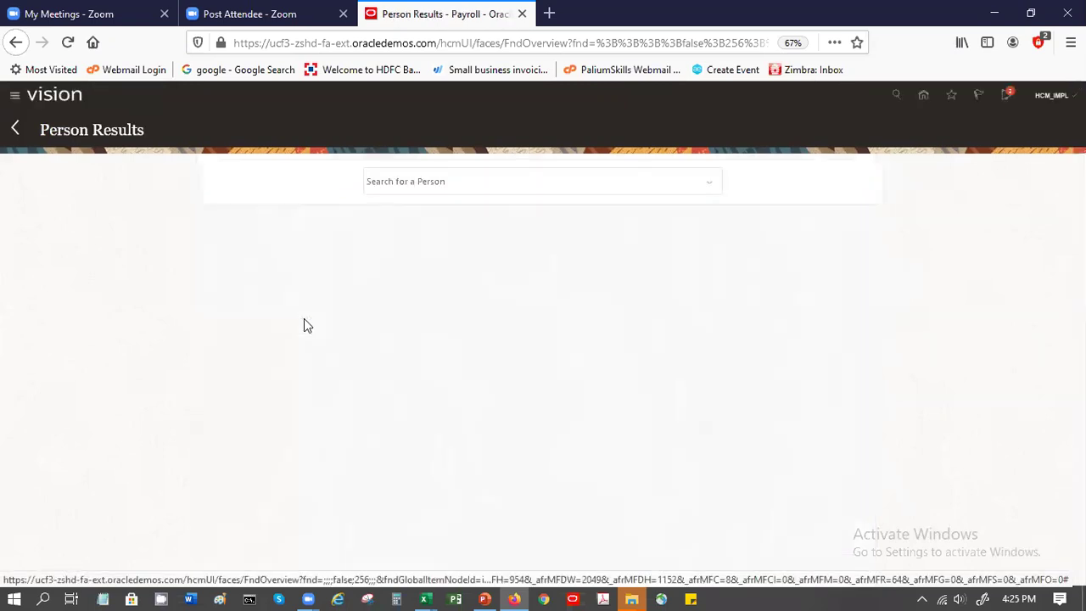
pyautogui.click(433, 180)
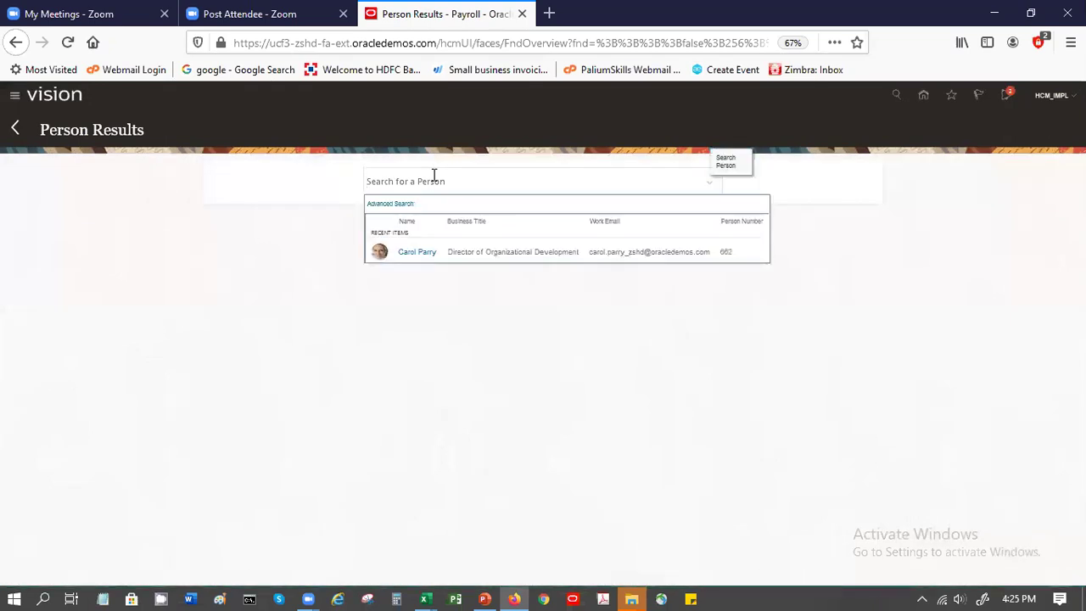
pyautogui.click(482, 256)
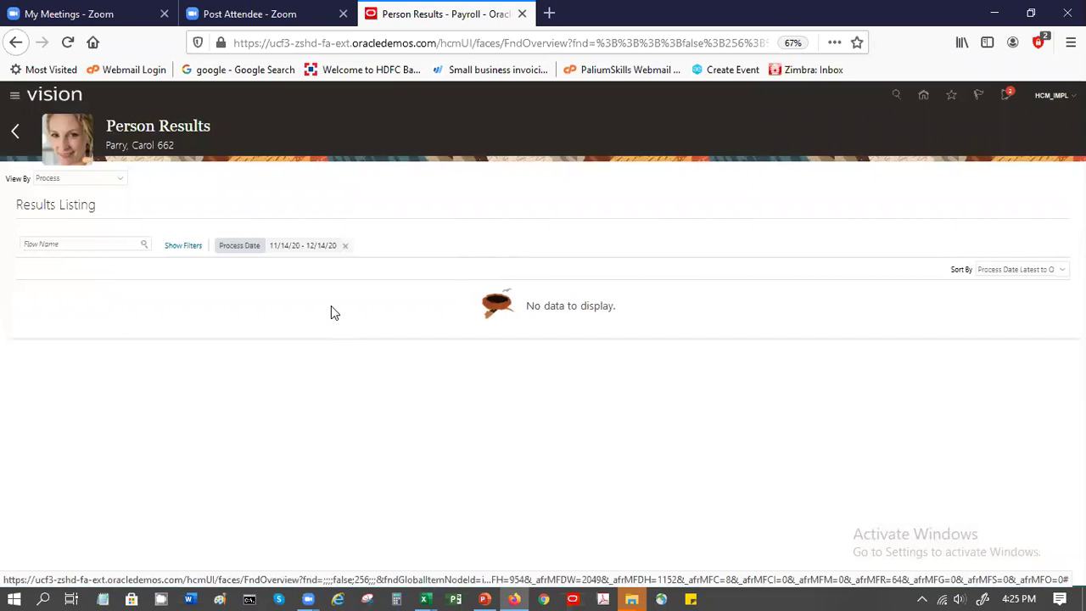
pyautogui.click(347, 246)
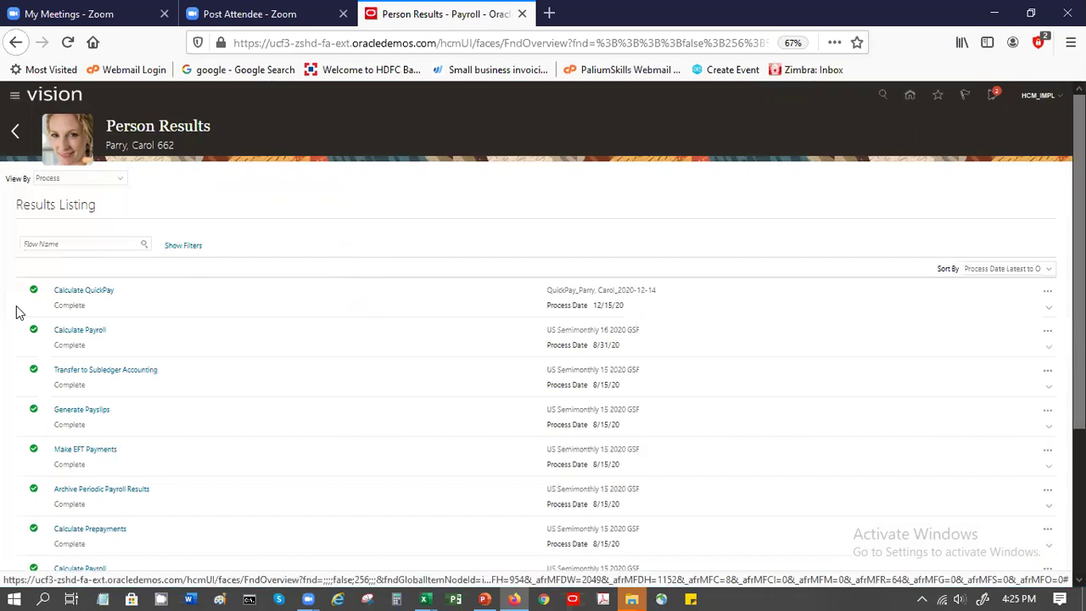
# Open the Calculate QuickPay result's Statement of Earnings and show its details
pyautogui.click(80, 292)
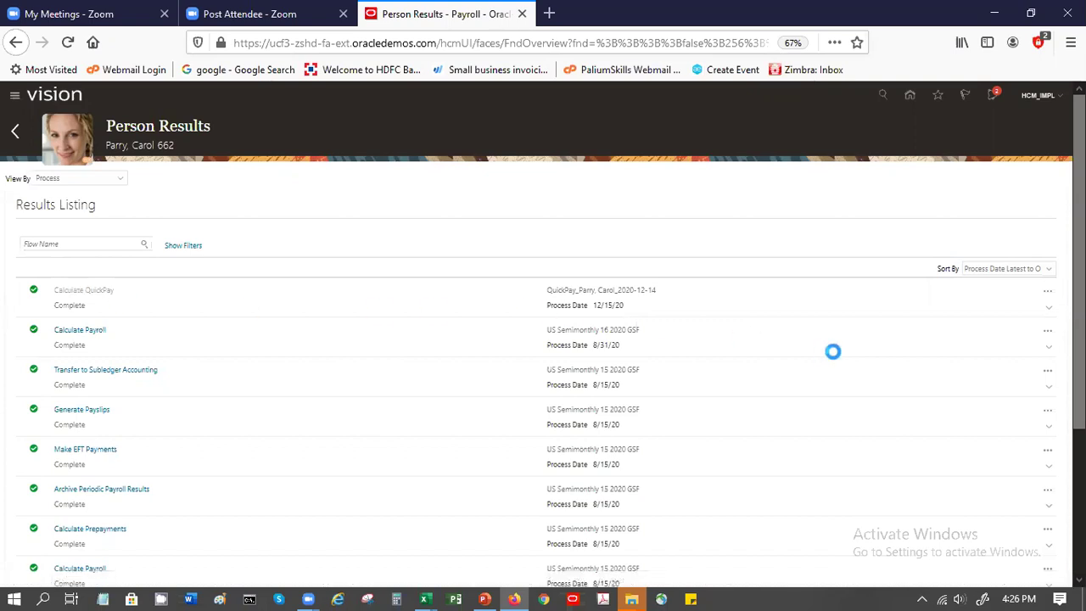
pyautogui.click(1045, 295)
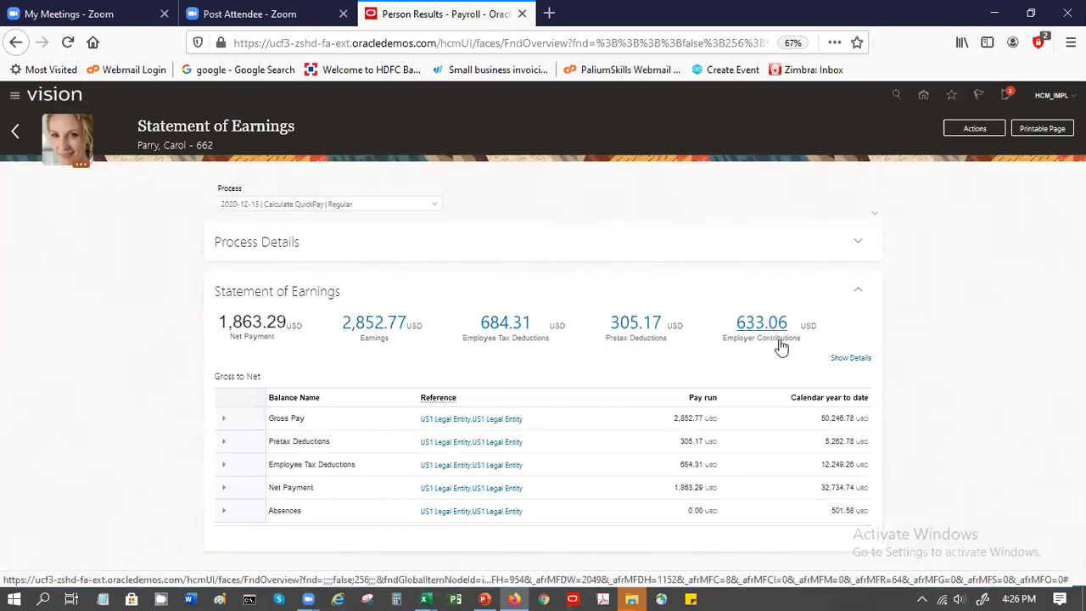
pyautogui.click(846, 360)
pyautogui.click(844, 357)
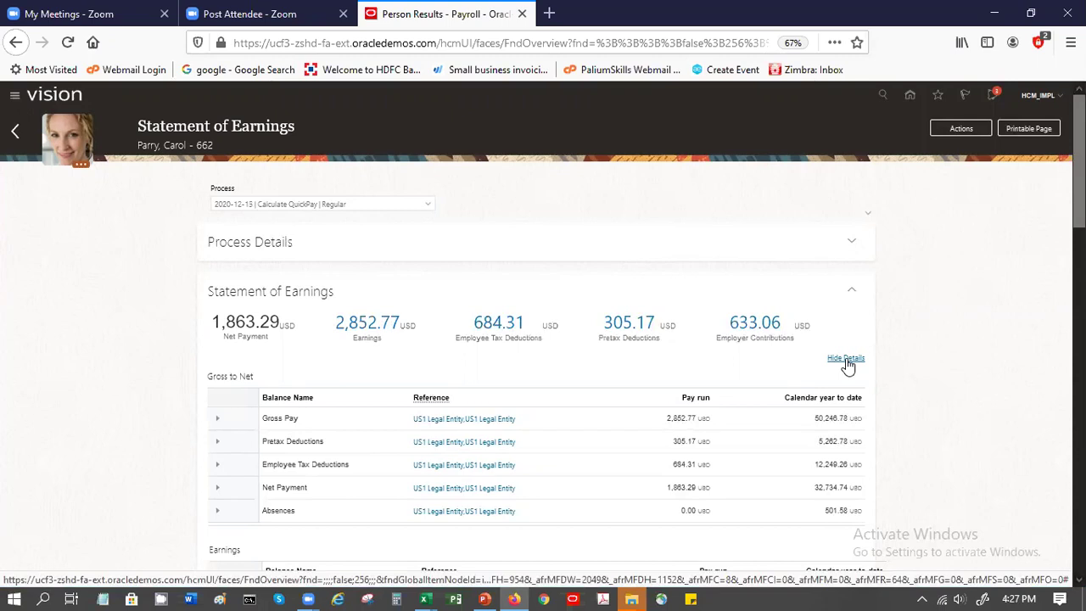
# Examine the statement's earnings, employee tax deductions, pretax deductions and employer contributions for the pay run and calendar year to date
pyautogui.scroll(-2, 846, 361)
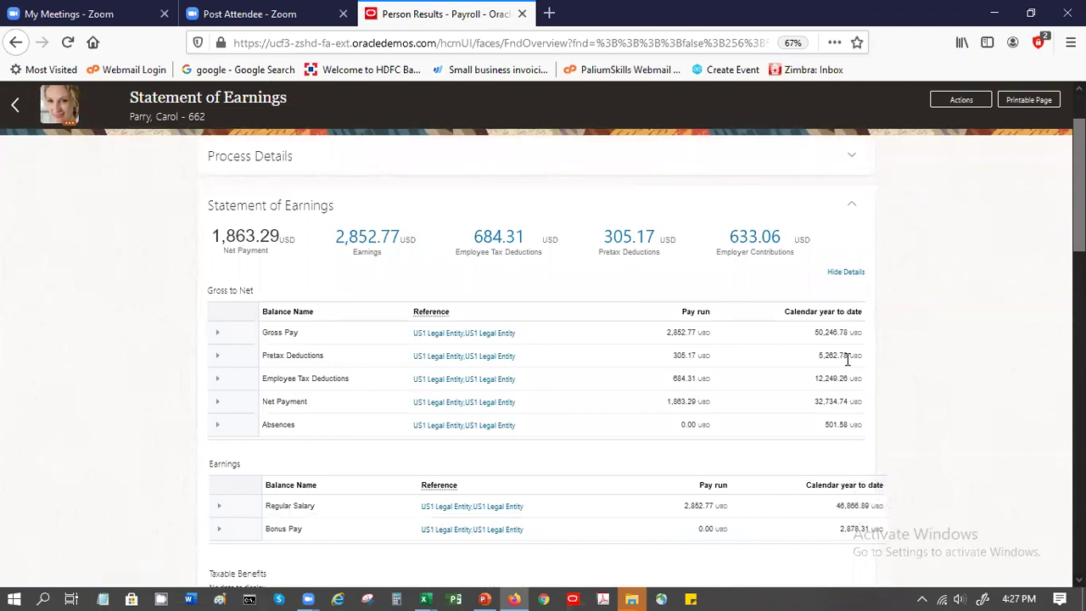
pyautogui.scroll(-1, 847, 358)
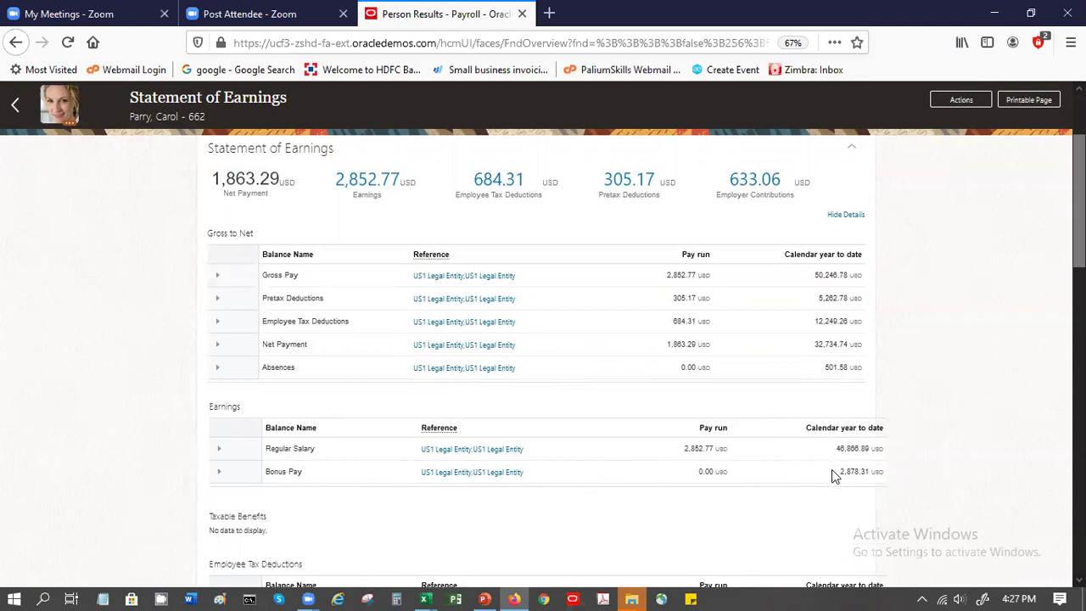
pyautogui.scroll(-2, 832, 471)
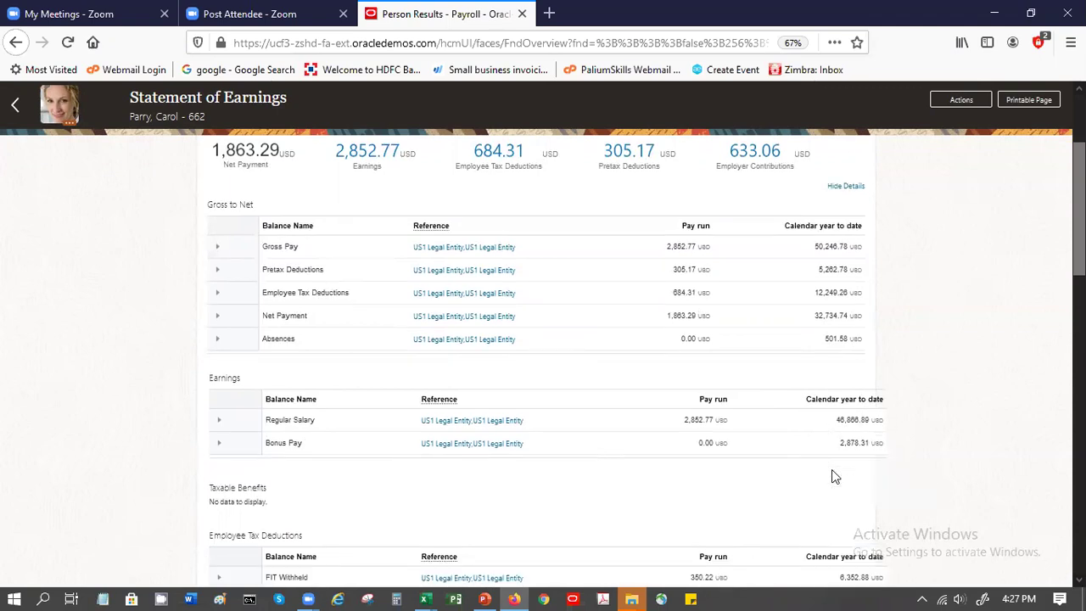
pyautogui.scroll(-1, 834, 477)
pyautogui.scroll(-4, 835, 477)
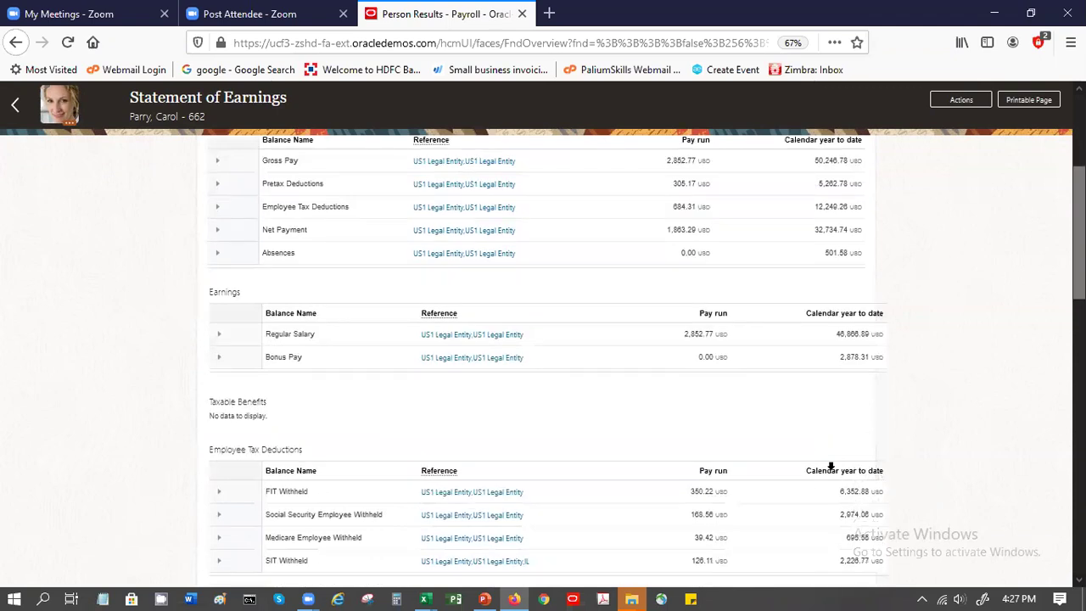
pyautogui.scroll(-2, 834, 476)
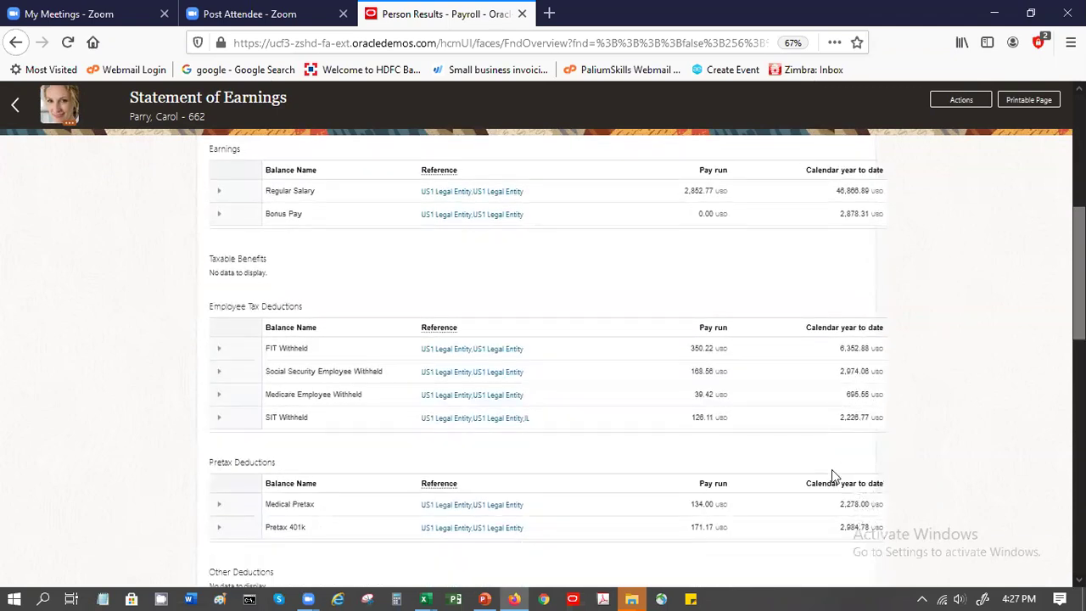
pyautogui.scroll(-3, 833, 475)
pyautogui.scroll(-4, 833, 476)
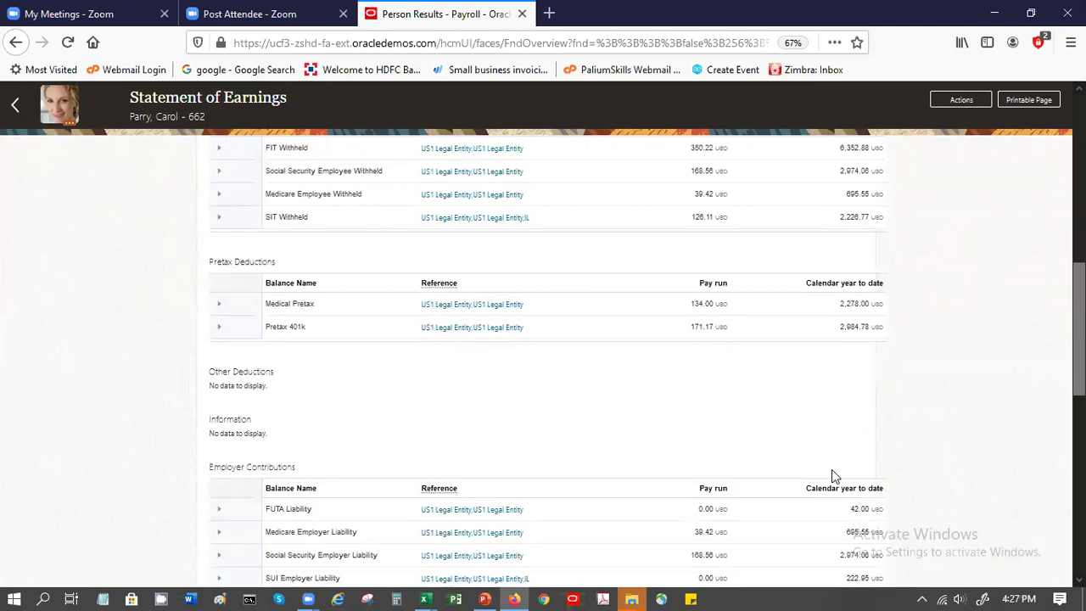
pyautogui.scroll(-1, 833, 476)
pyautogui.scroll(-3, 833, 477)
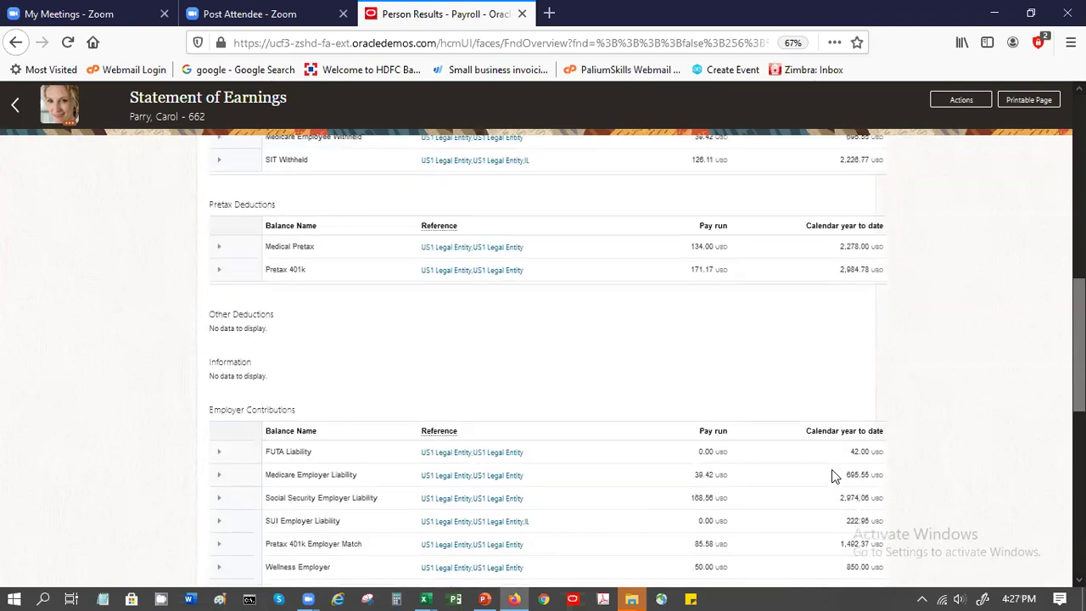
pyautogui.scroll(-1, 832, 476)
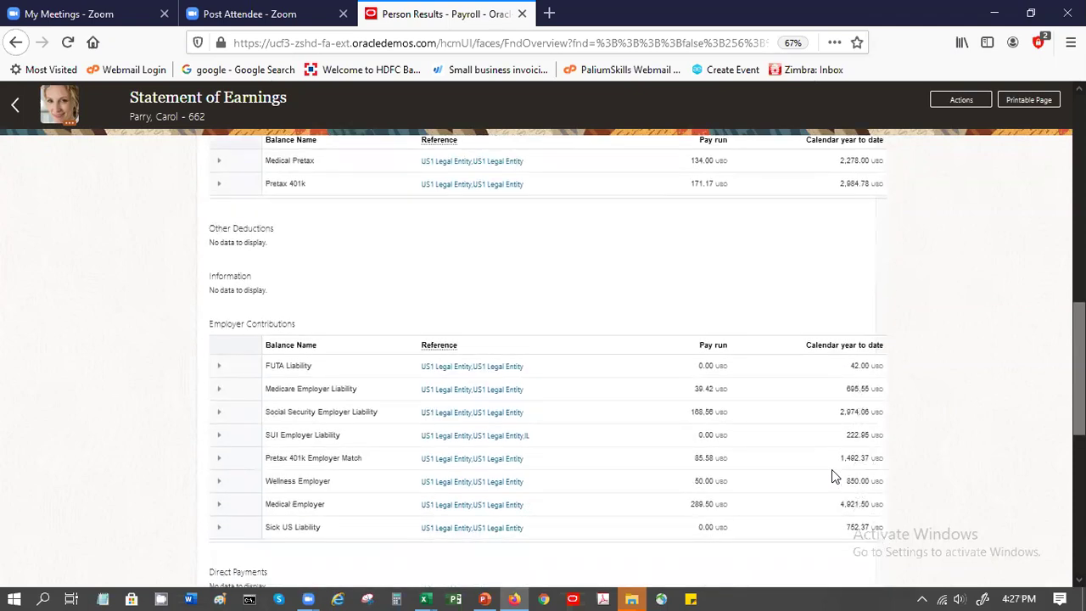
# Examine the statement's sections from Gross to Net through Pretax Deductions and Employer Contributions to Absence Accruals
pyautogui.scroll(2, 831, 469)
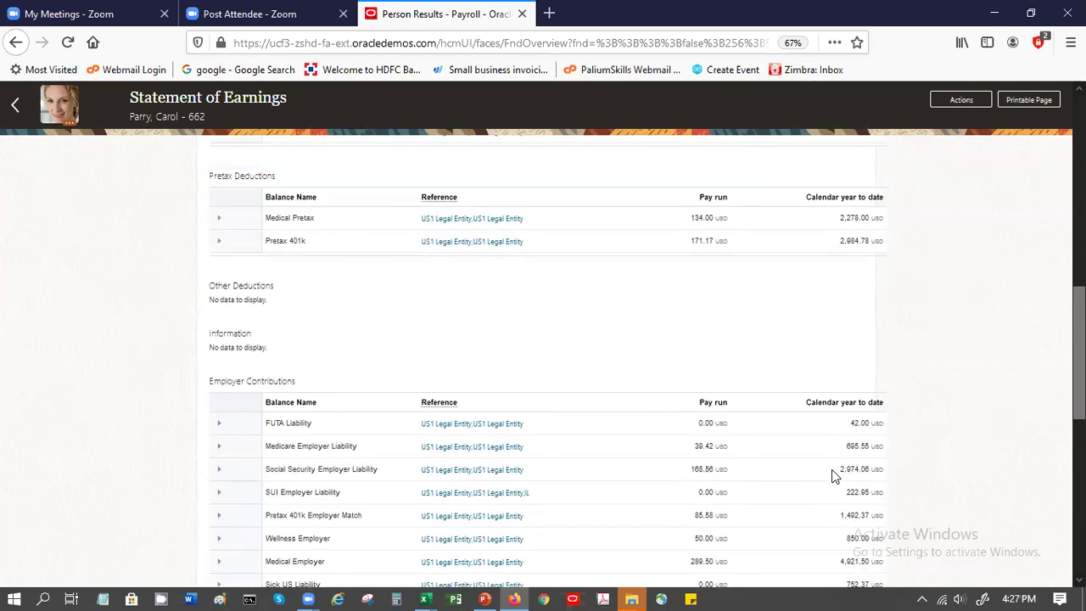
pyautogui.click(223, 220)
pyautogui.scroll(3, 986, 209)
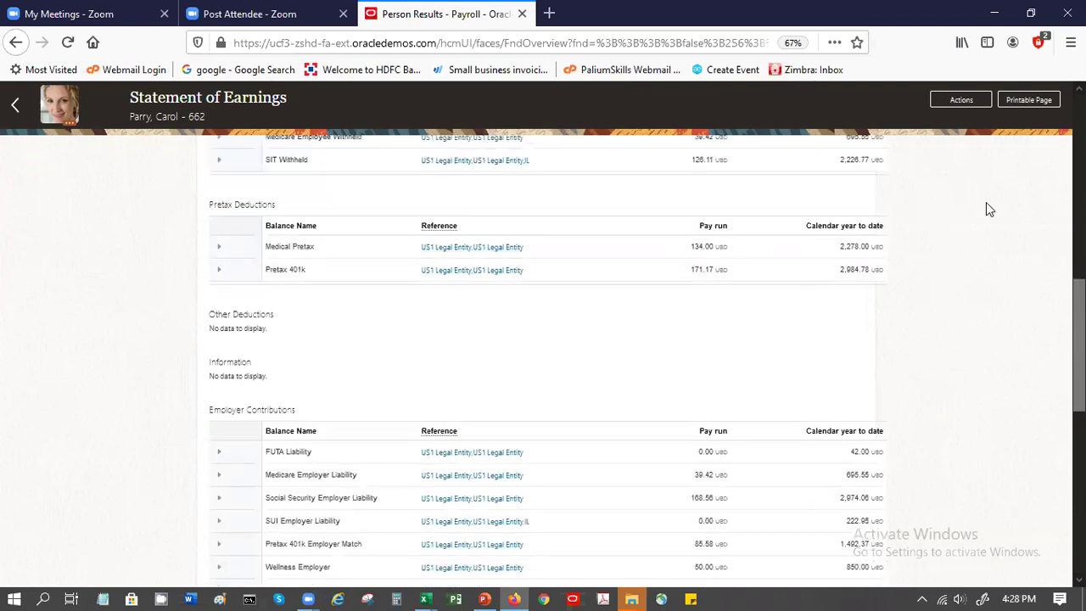
pyautogui.scroll(2, 988, 209)
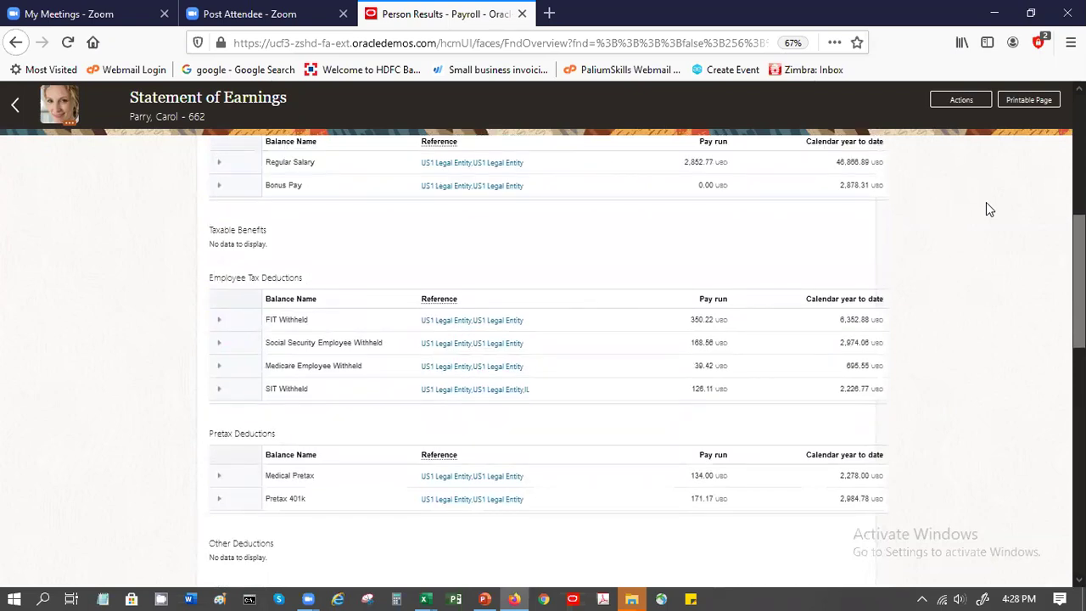
pyautogui.scroll(2, 989, 209)
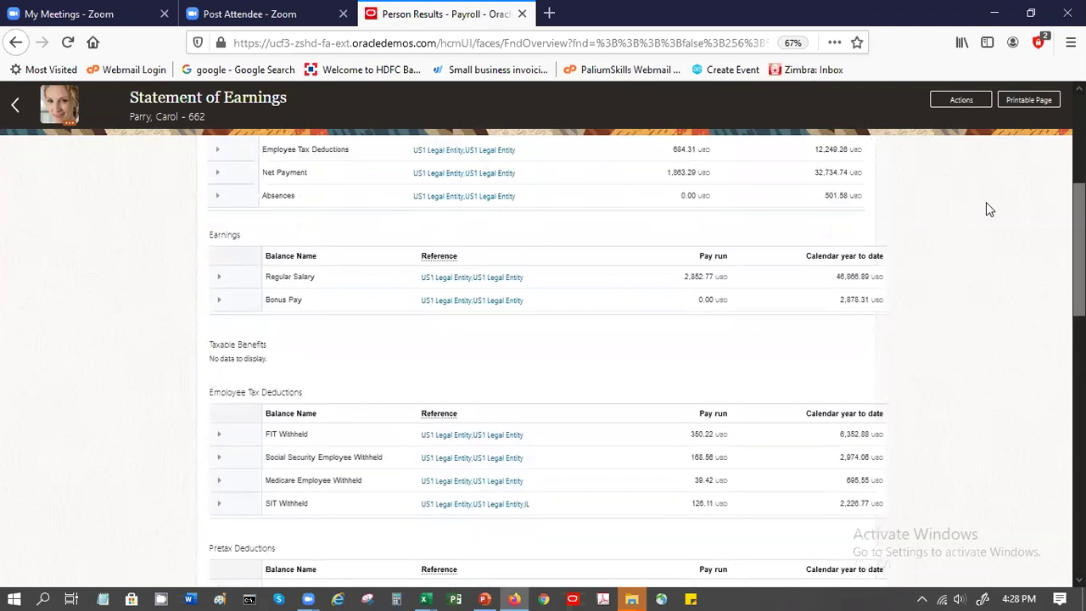
pyautogui.scroll(1, 988, 209)
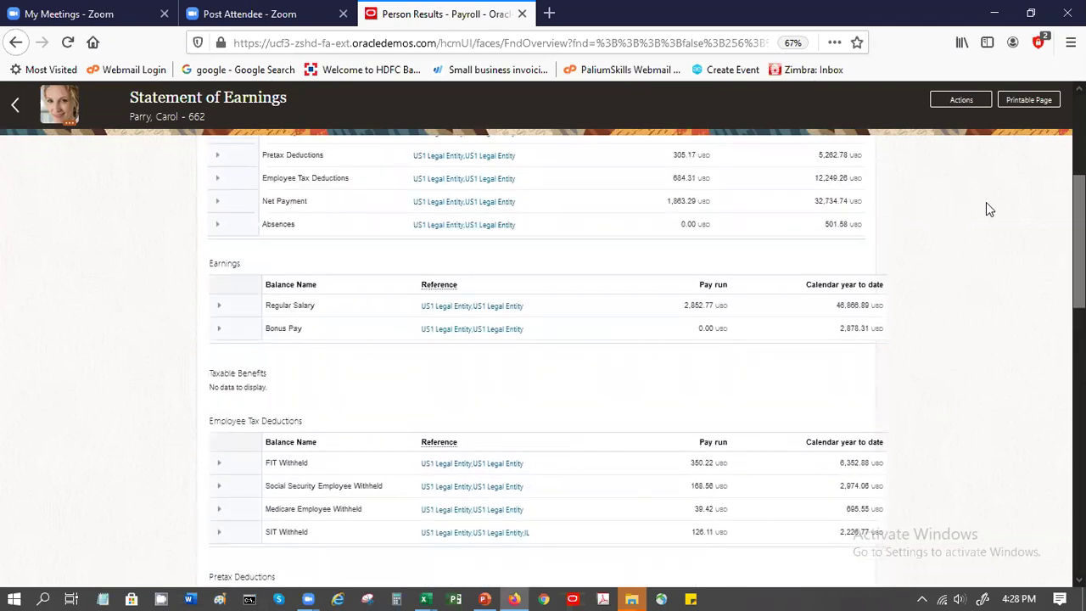
pyautogui.scroll(-5, 988, 209)
pyautogui.scroll(-4, 988, 208)
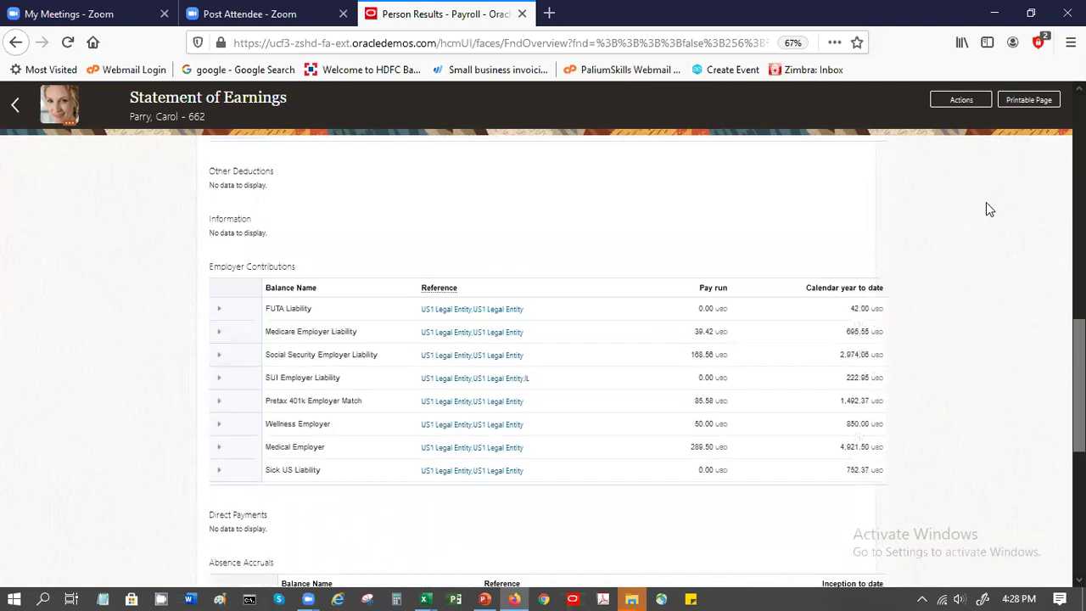
pyautogui.scroll(-1, 987, 205)
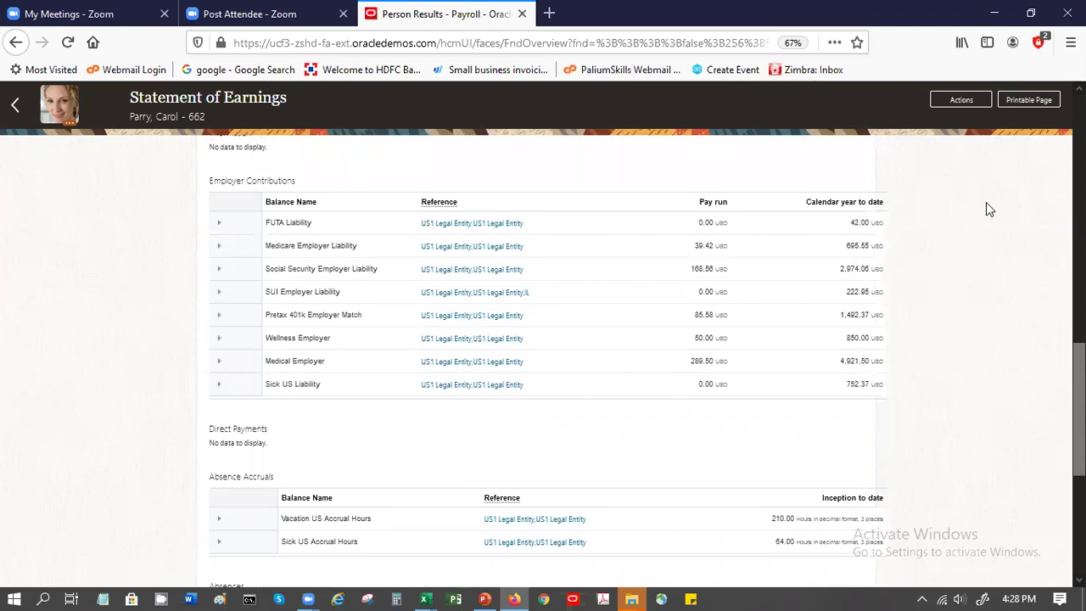
pyautogui.scroll(1, 988, 208)
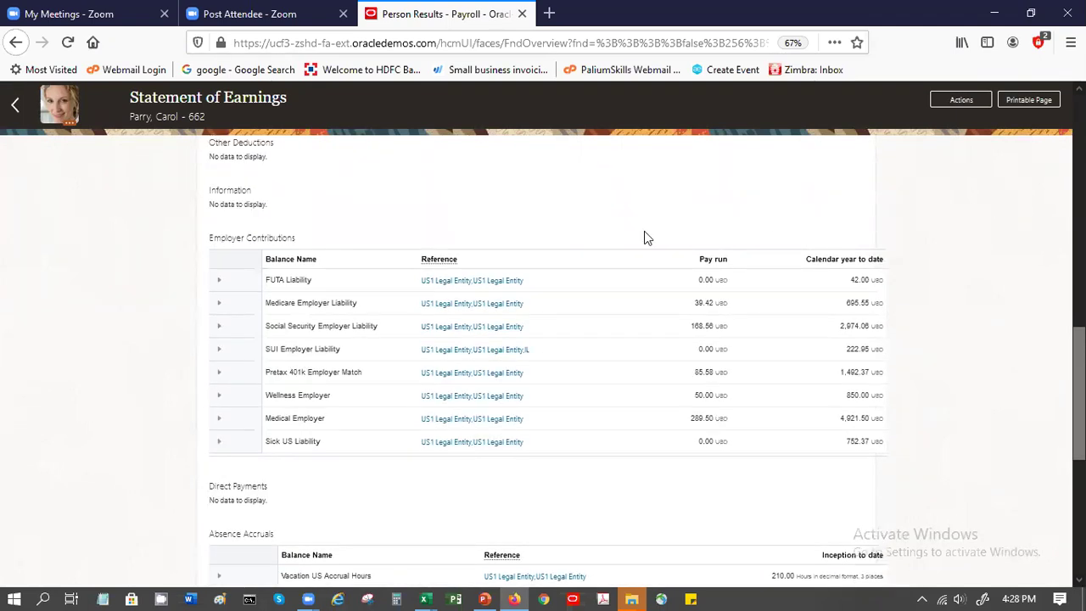
# Show the balance feeds of FUTA Liability and Medicare Employer Liability and highlight the Medicare Employer Tax element name
pyautogui.click(219, 281)
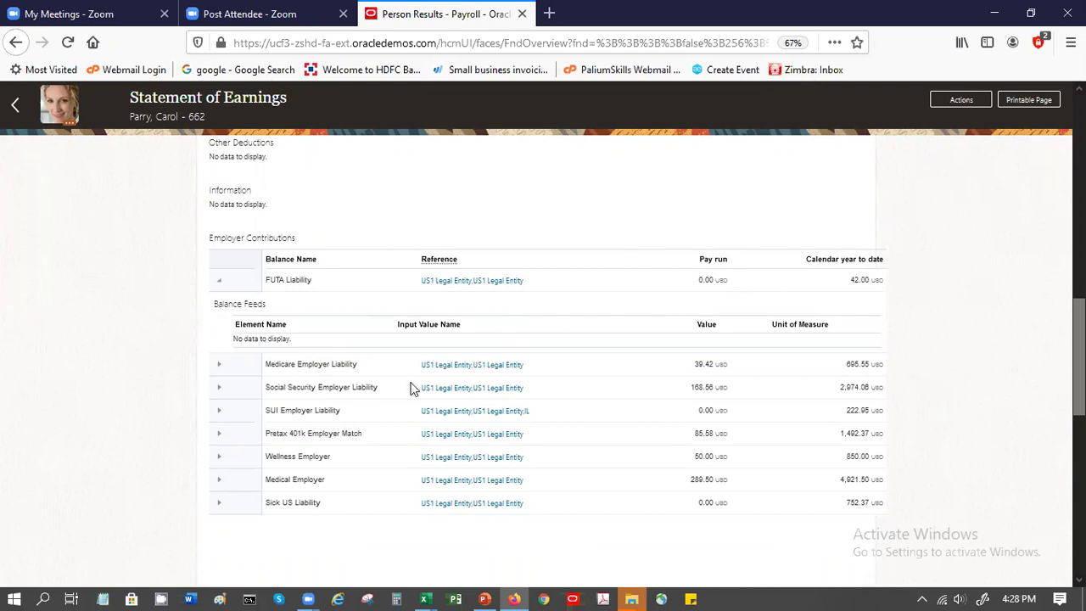
pyautogui.click(219, 368)
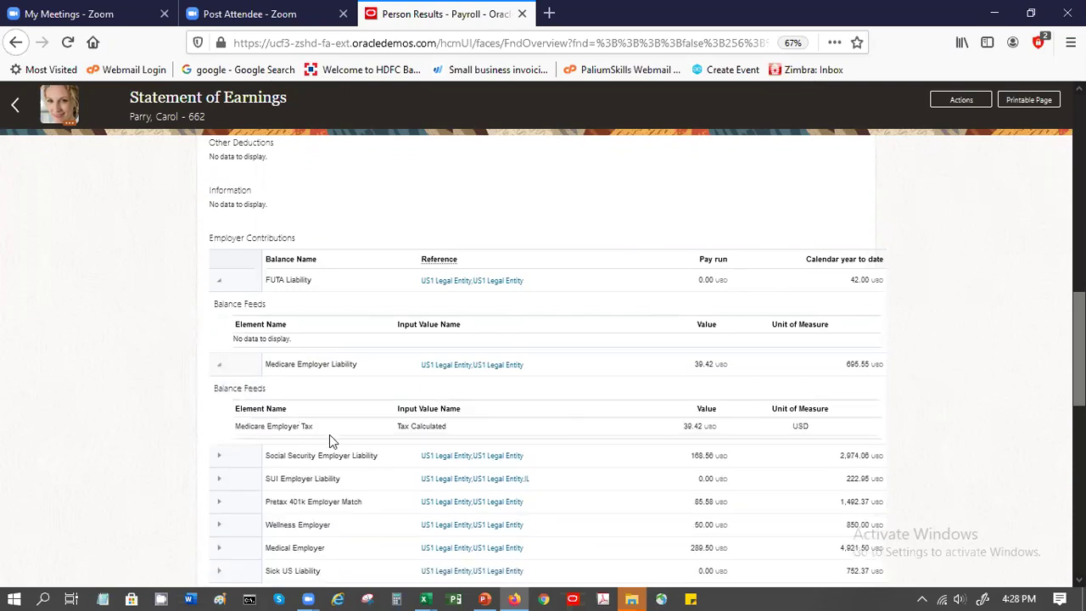
pyautogui.tripleClick(285, 428)
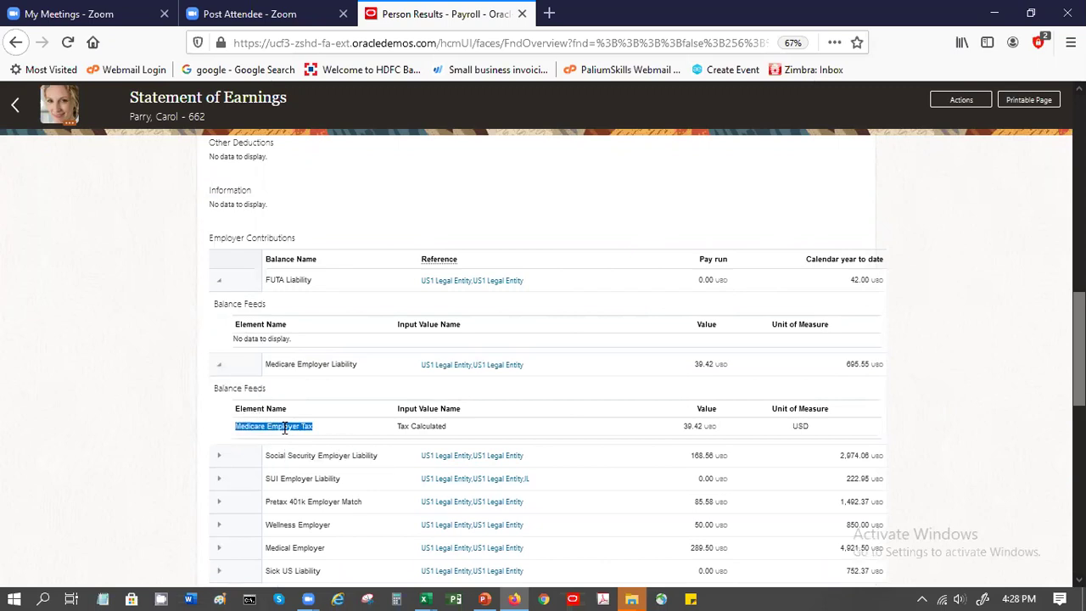
pyautogui.click(1008, 408)
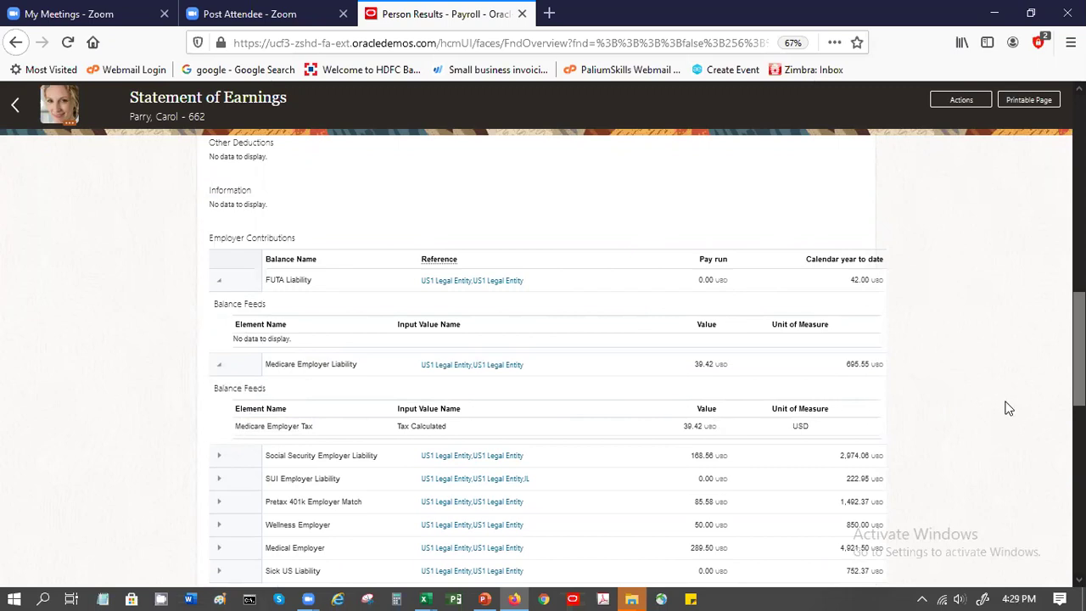
# Open the Run Results for the Calculate QuickPay process from the Statement of Earnings
pyautogui.scroll(10, 1008, 408)
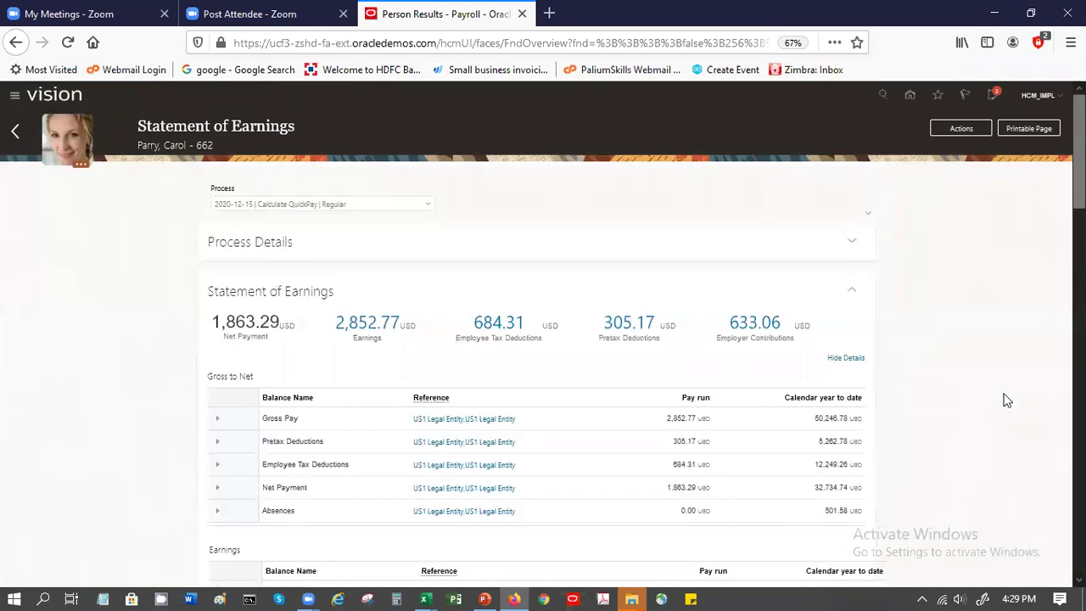
pyautogui.click(963, 128)
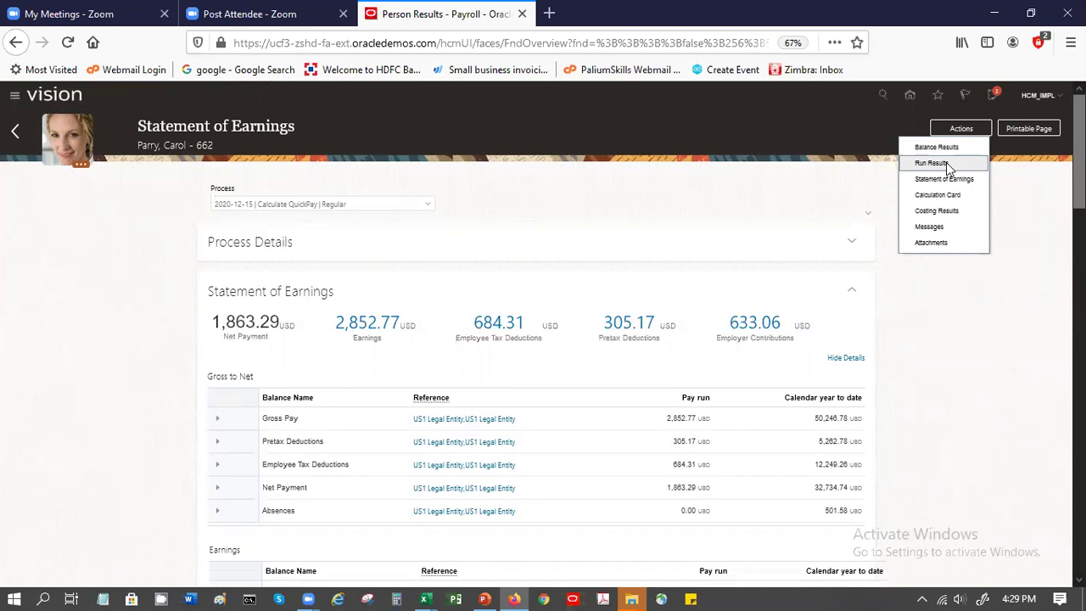
pyautogui.click(946, 162)
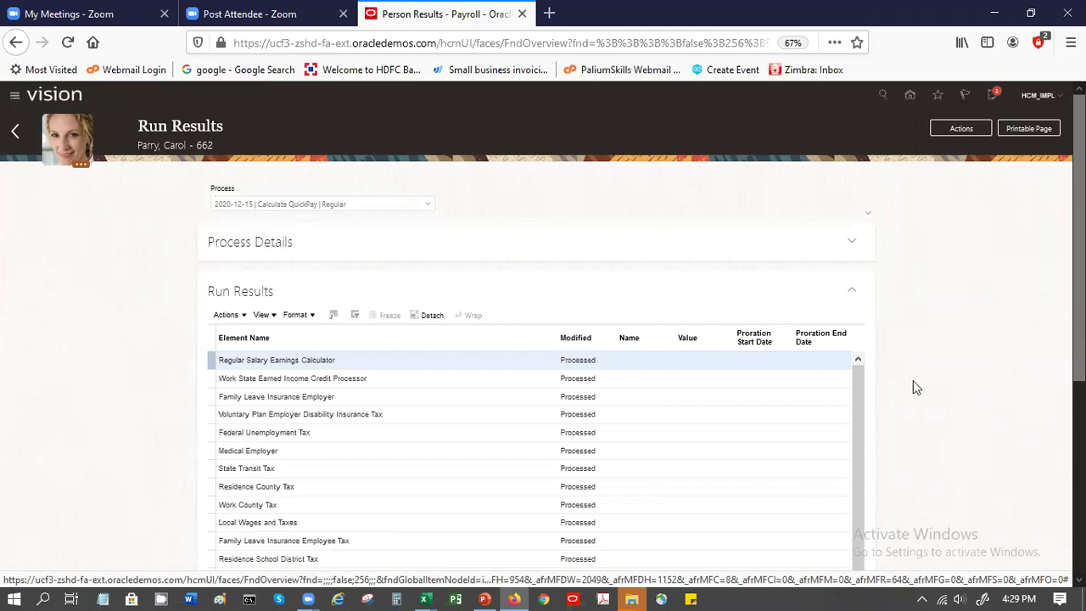
# Select the Regular Salary Earnings Results element in Run Results and examine its run result values
pyautogui.scroll(-5, 1078, 339)
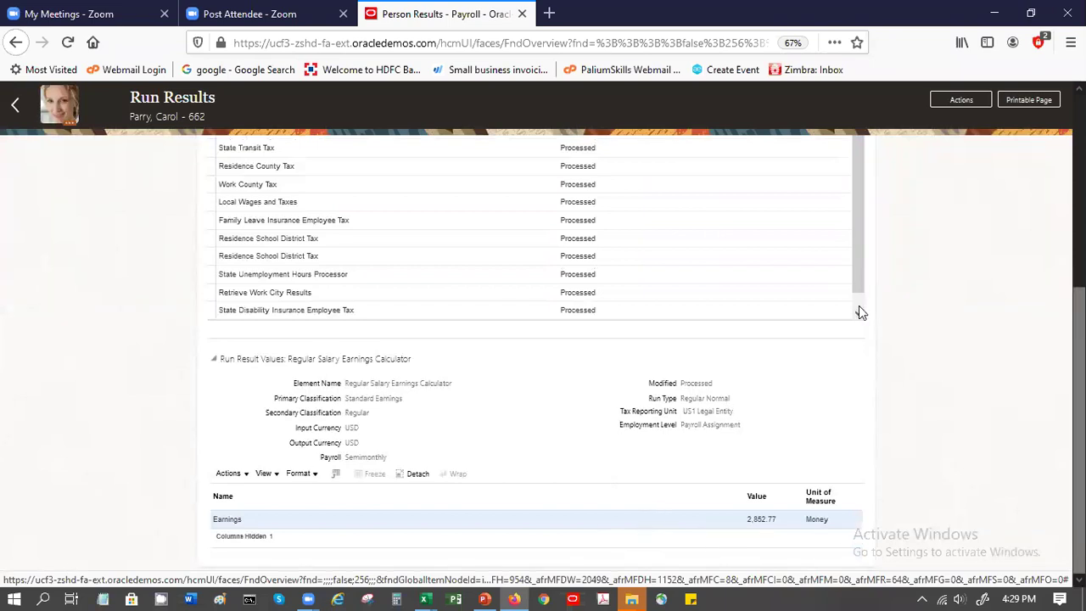
pyautogui.scroll(3, 473, 244)
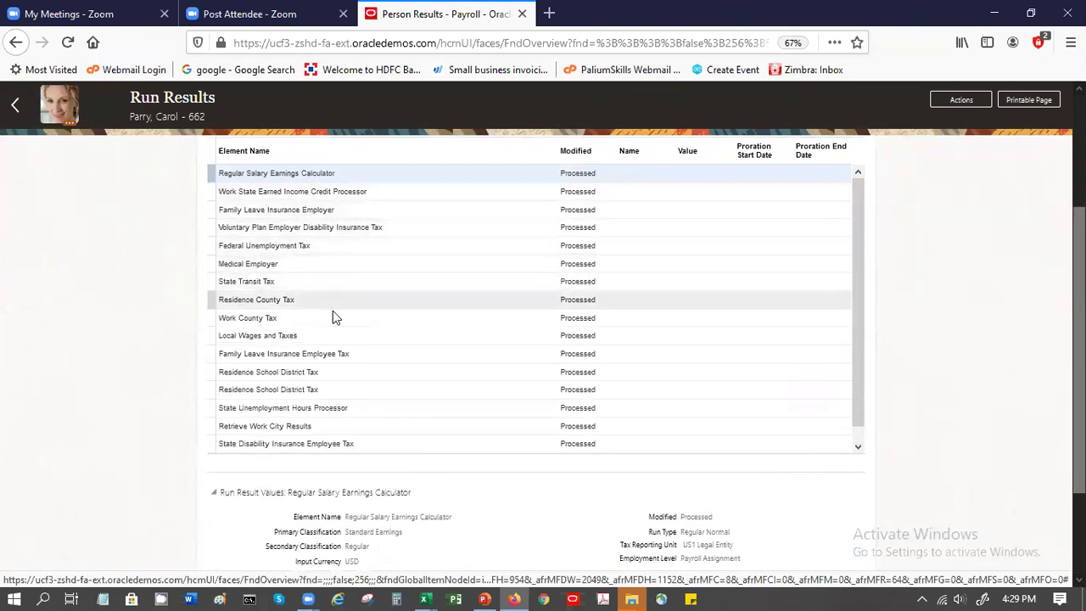
pyautogui.click(858, 445)
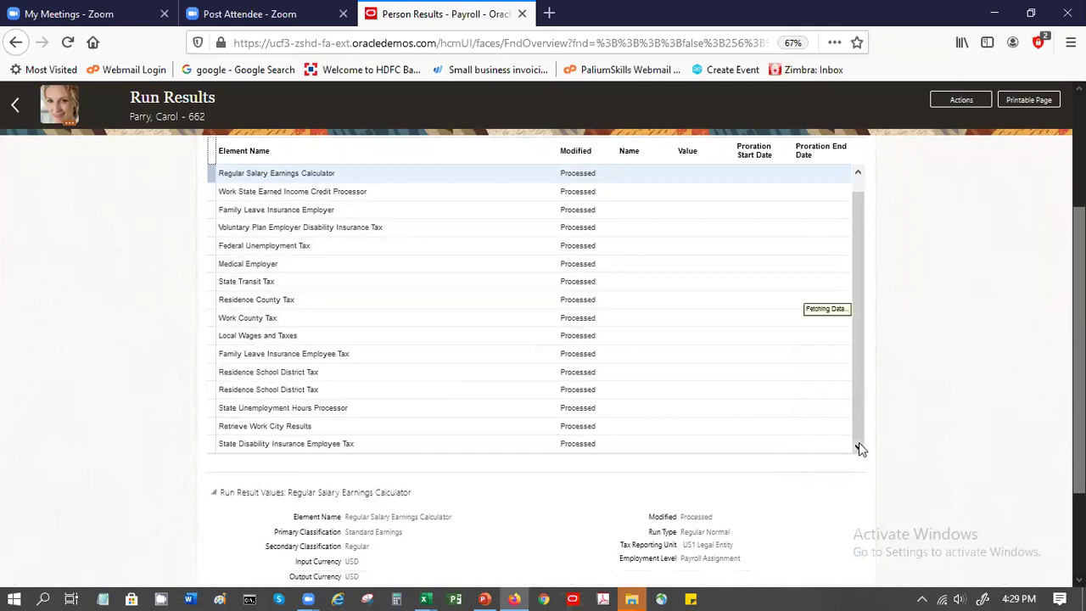
pyautogui.click(859, 445)
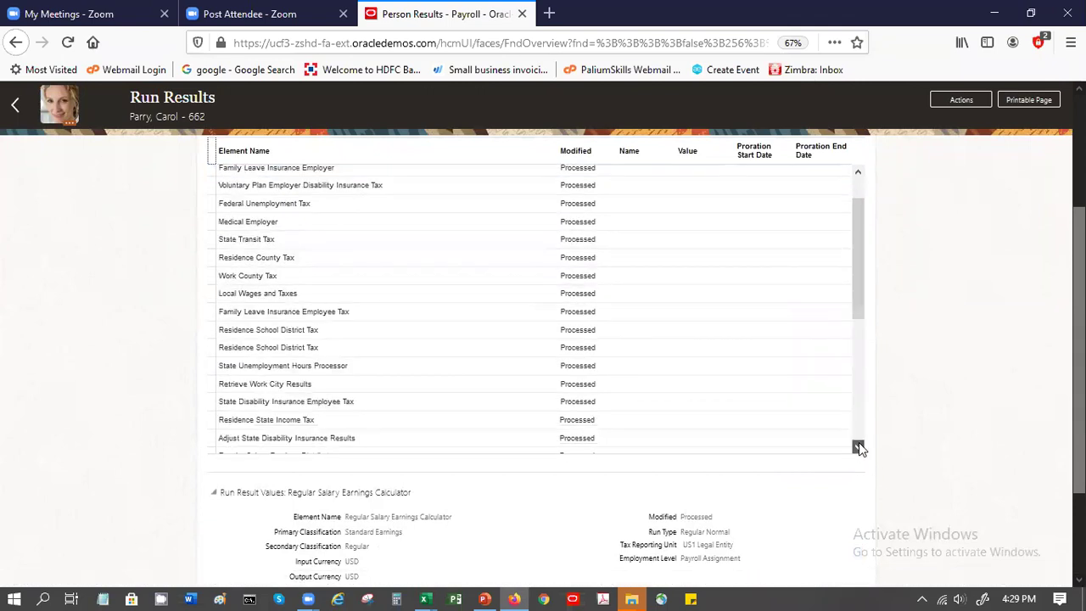
pyautogui.click(858, 444)
pyautogui.click(859, 445)
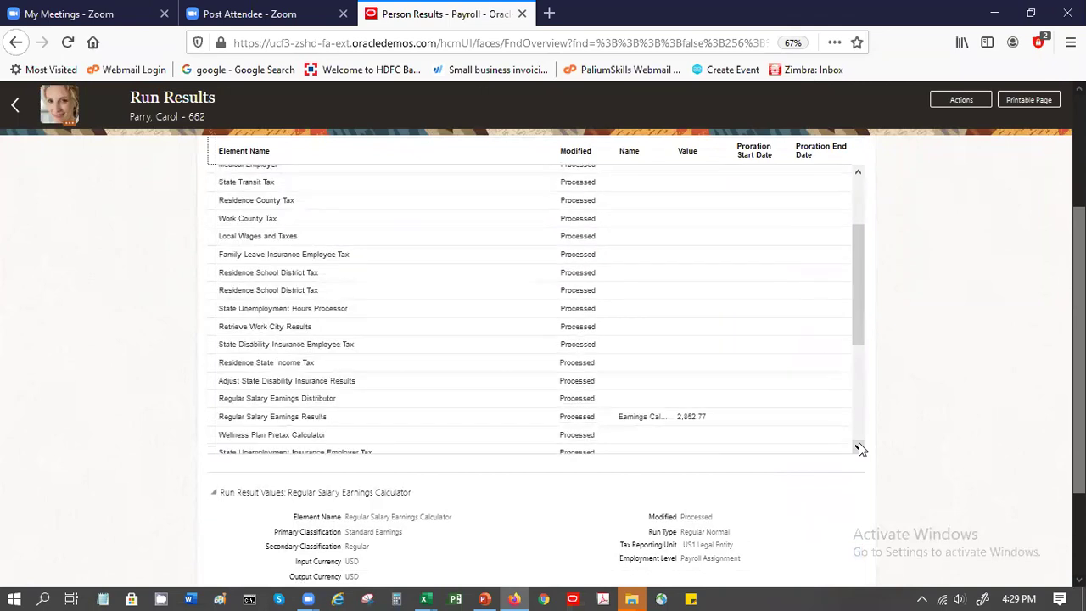
pyautogui.click(383, 418)
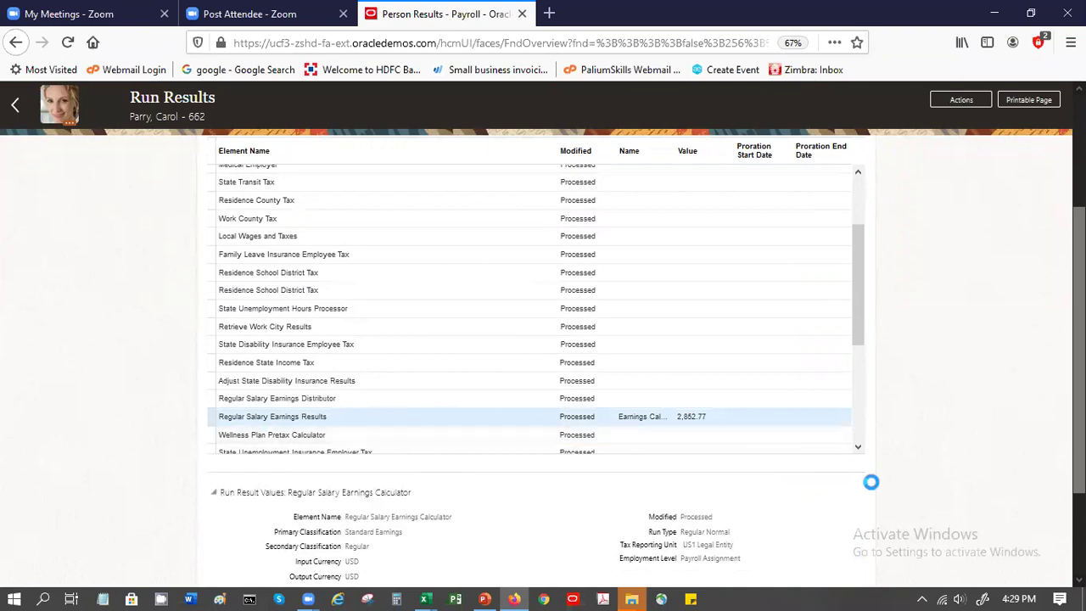
pyautogui.scroll(-3, 886, 556)
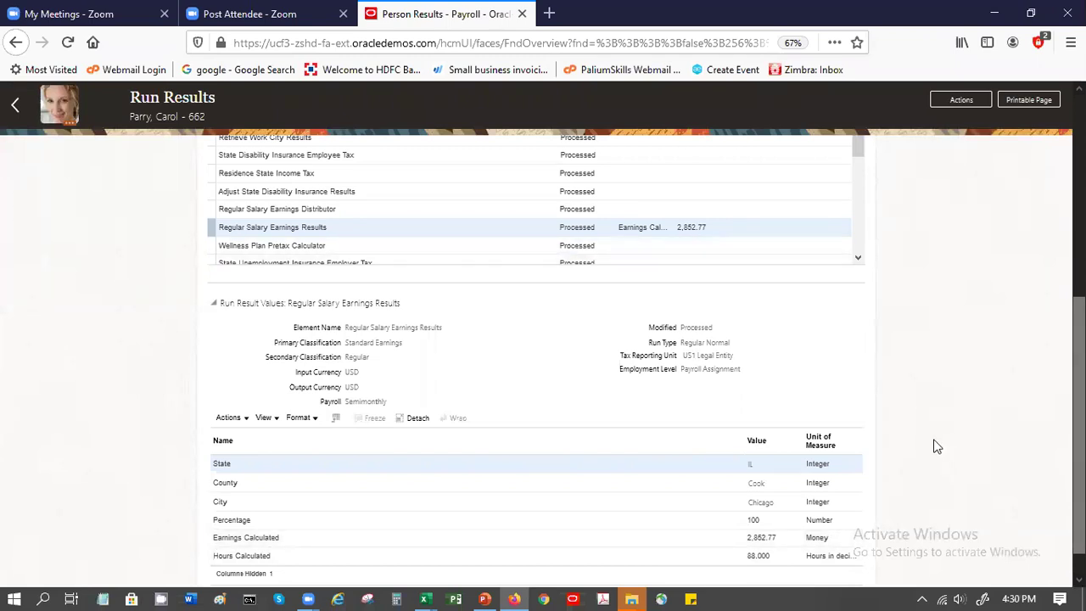
pyautogui.scroll(-1, 1079, 424)
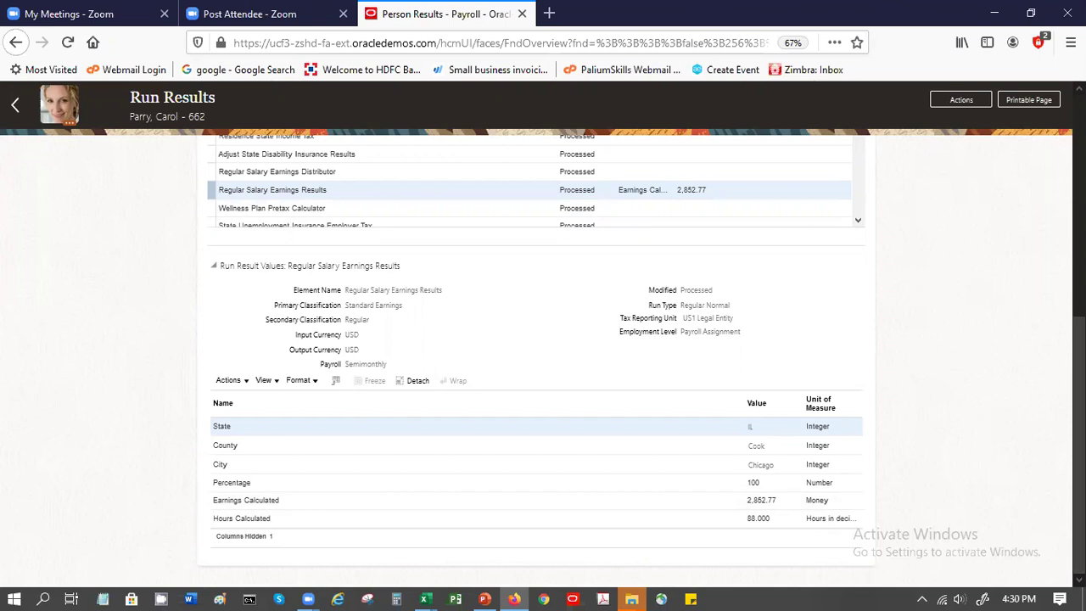
# Review the processed elements in Run Results and the list of the employee's selectable payroll processes
pyautogui.scroll(4, 542, 339)
pyautogui.scroll(2, 543, 339)
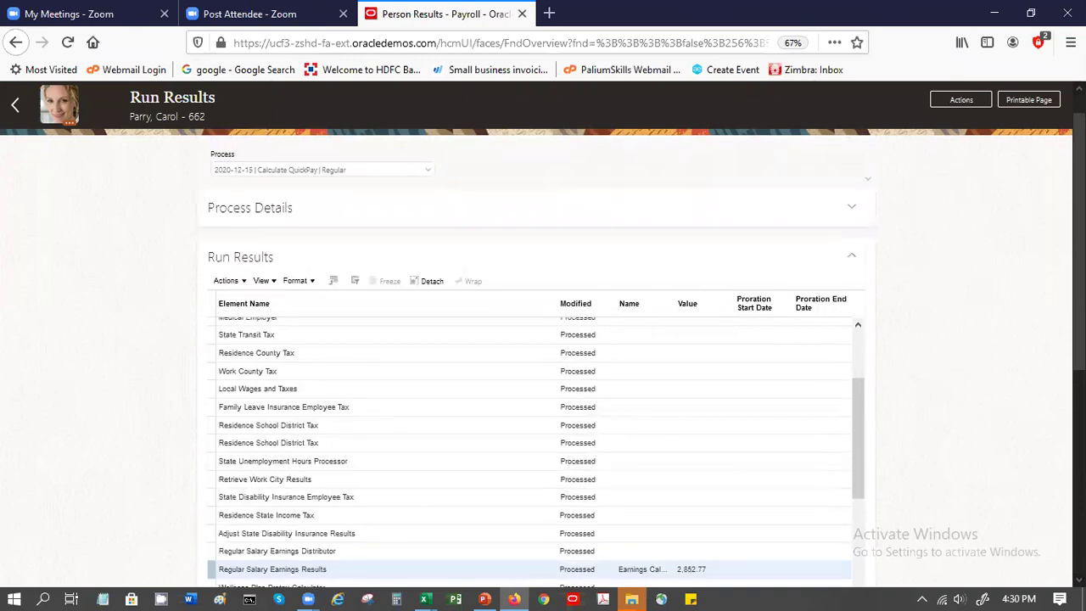
pyautogui.scroll(-3, 542, 339)
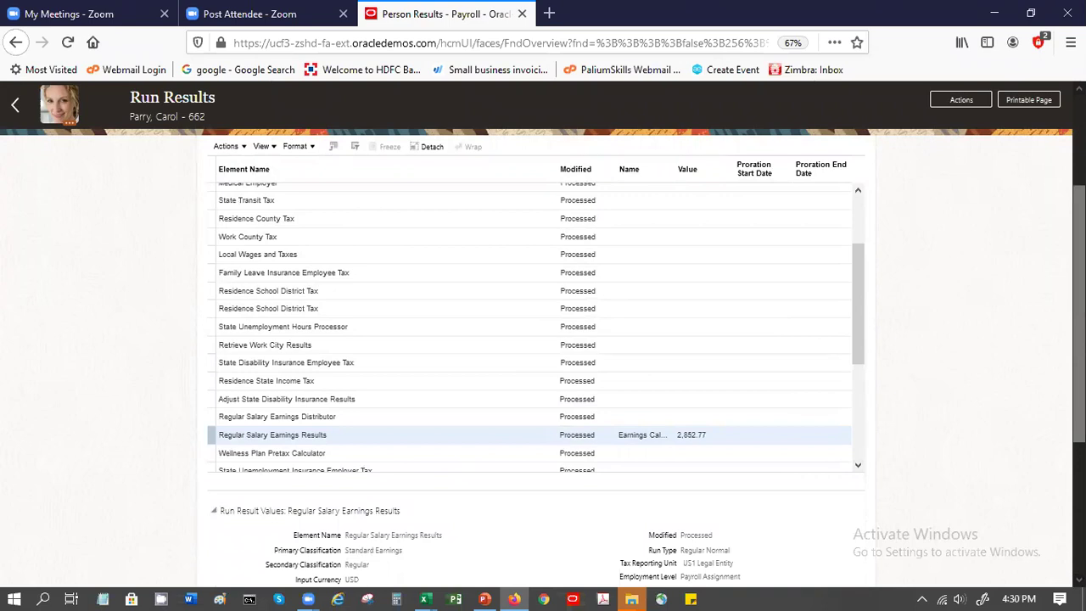
pyautogui.scroll(-3, 501, 268)
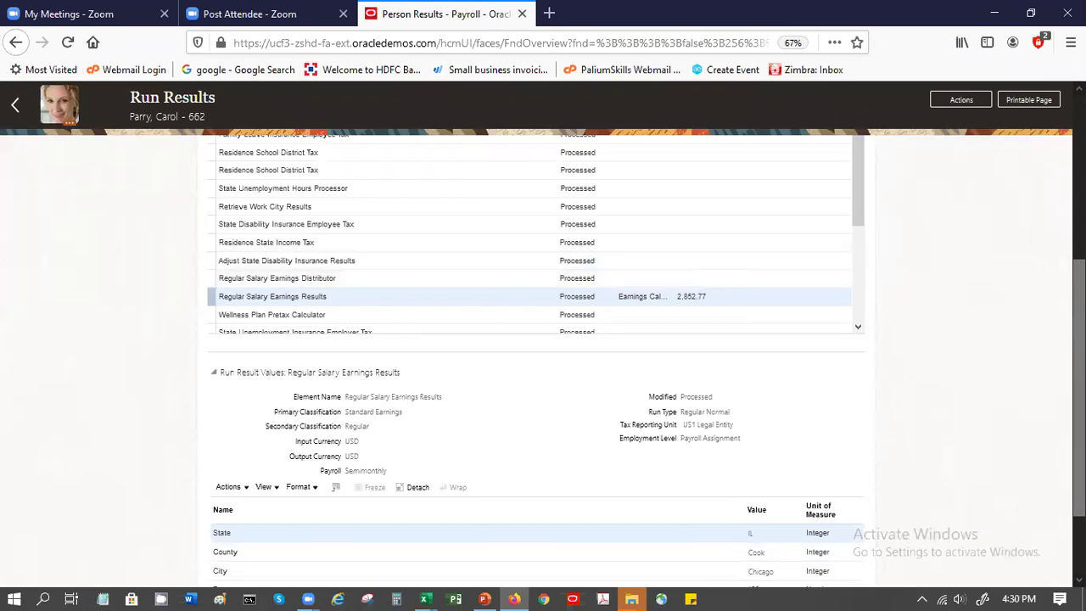
pyautogui.scroll(3, 1079, 382)
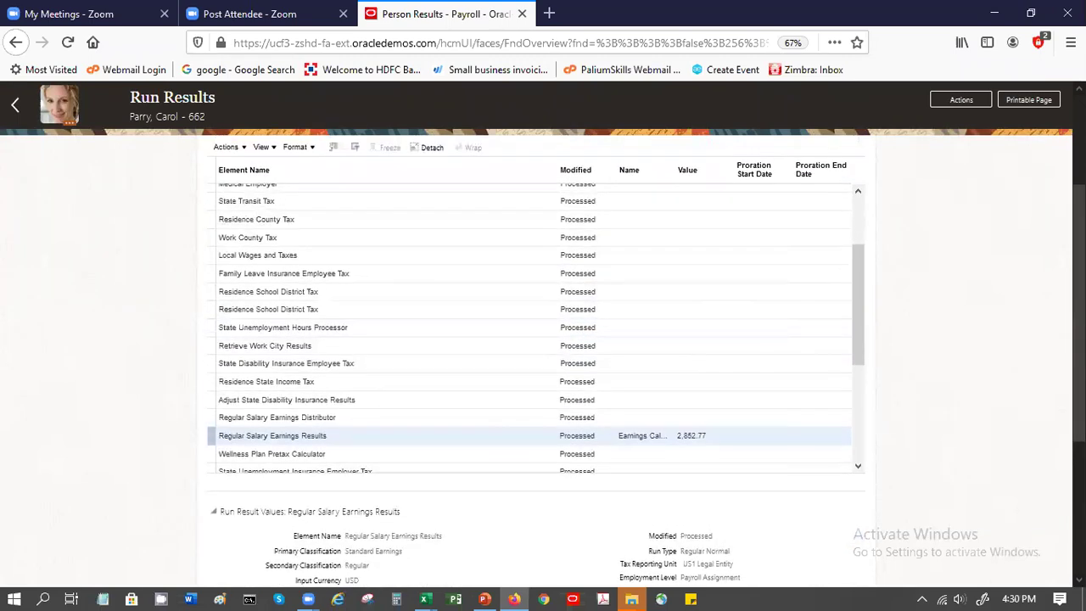
pyautogui.moveTo(859, 260); pyautogui.dragTo(863, 204)
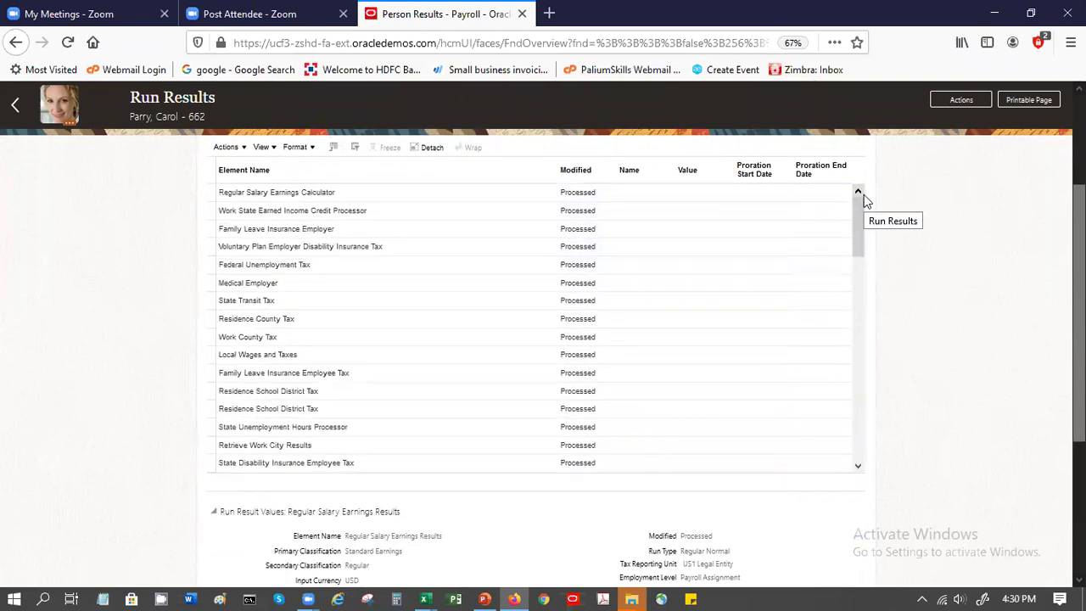
pyautogui.scroll(4, 543, 339)
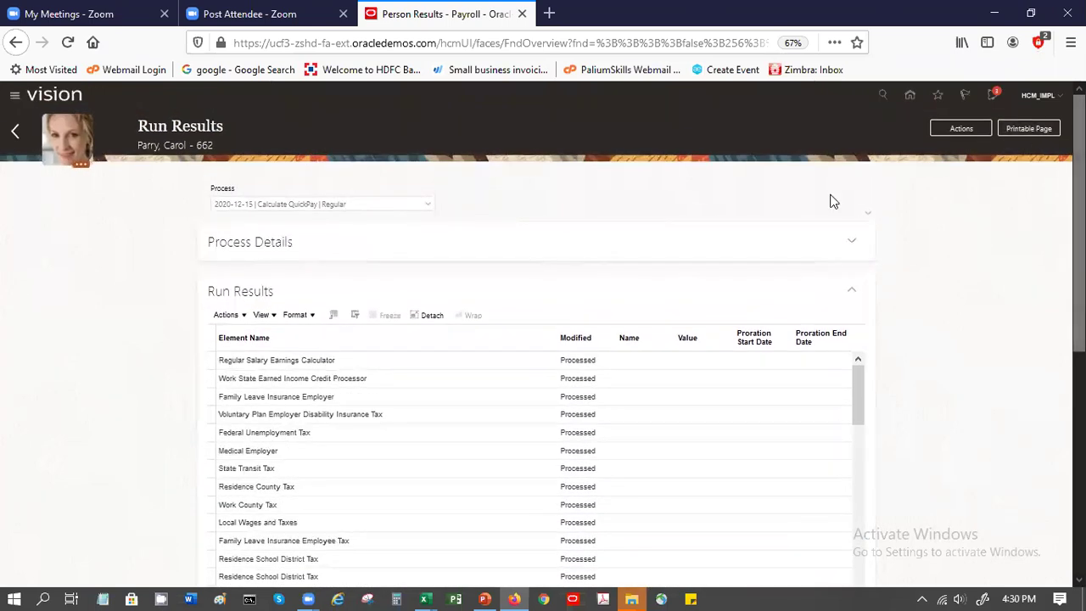
pyautogui.click(428, 204)
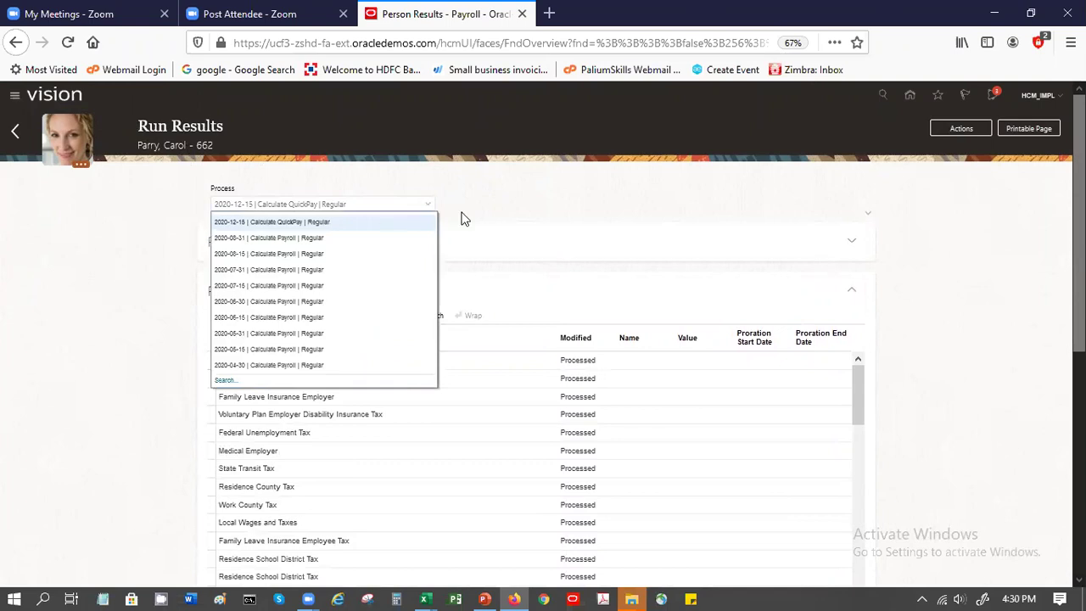
pyautogui.click(534, 227)
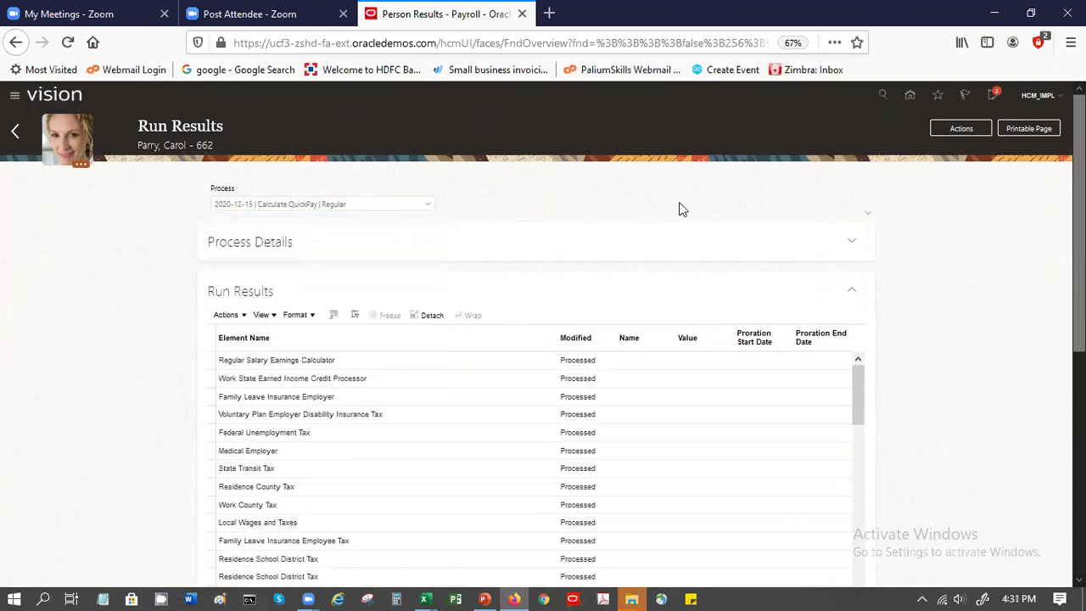
# Review the available result views and open the Balance Results for the Calculate QuickPay process
pyautogui.click(969, 126)
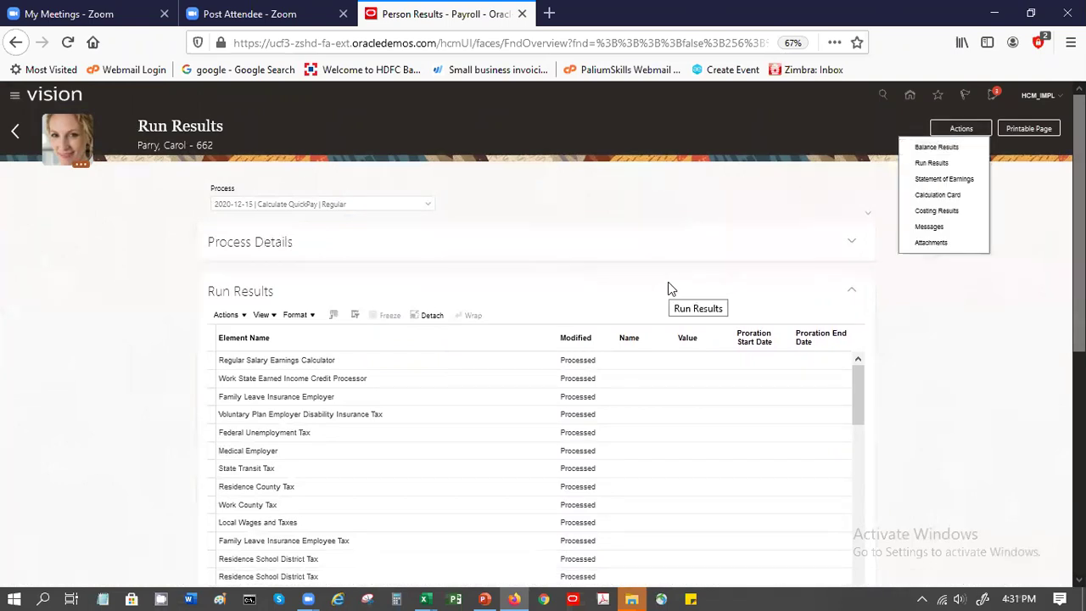
pyautogui.click(766, 257)
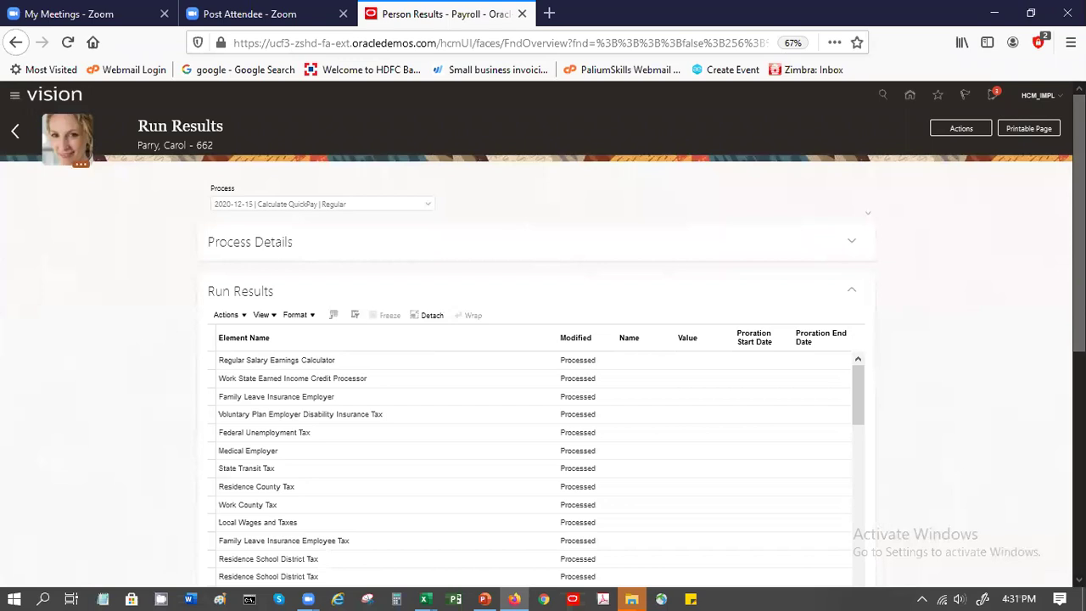
pyautogui.click(977, 125)
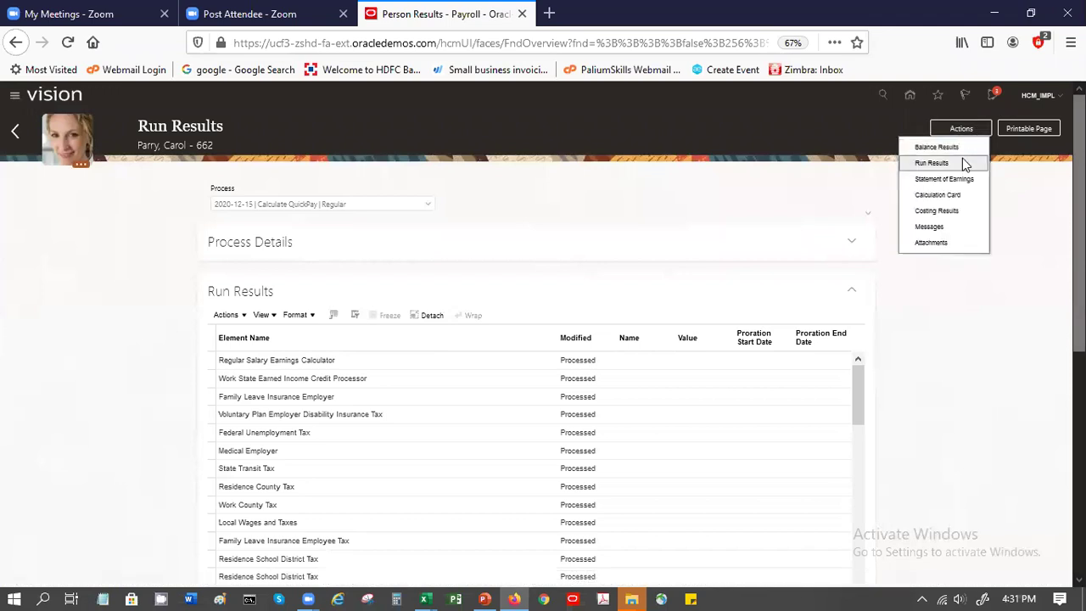
pyautogui.click(958, 148)
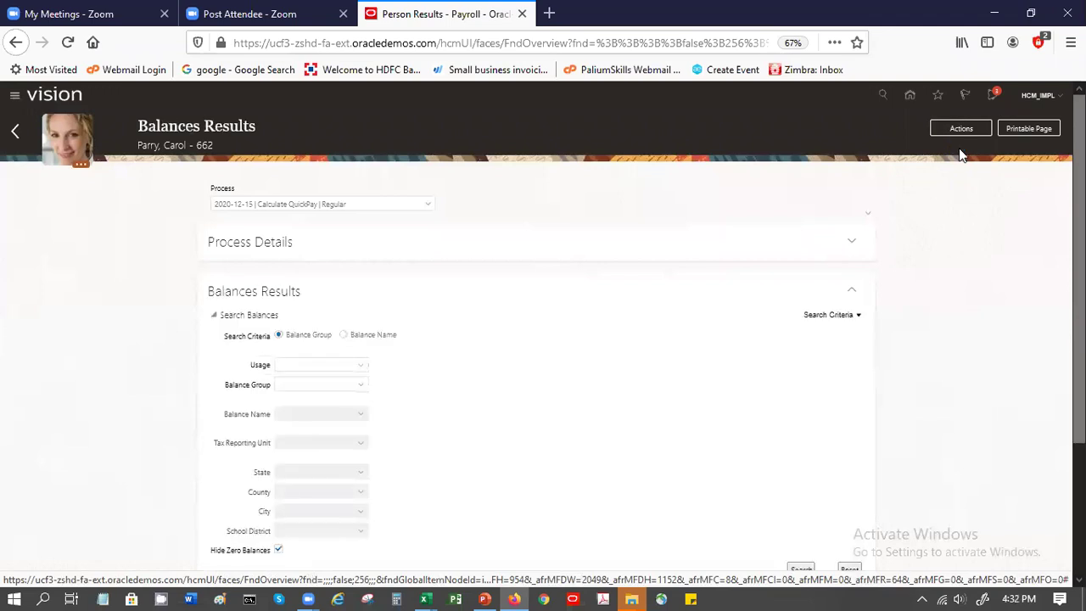
# Search the QuickPay balance results by balance name for Alimony Eligible Earnings and review the matching balances
pyautogui.click(344, 336)
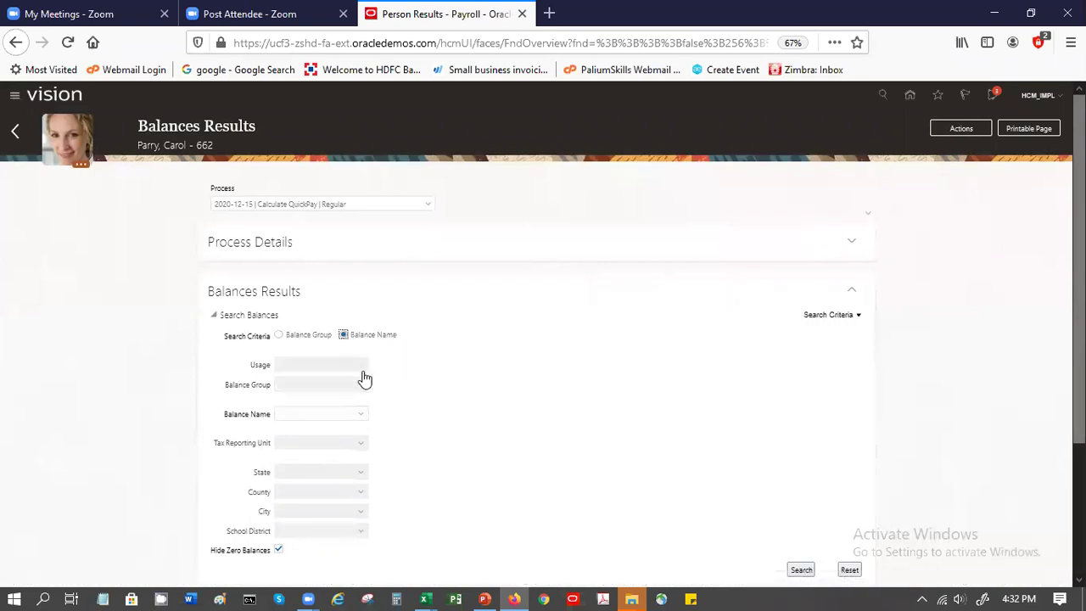
pyautogui.click(333, 416)
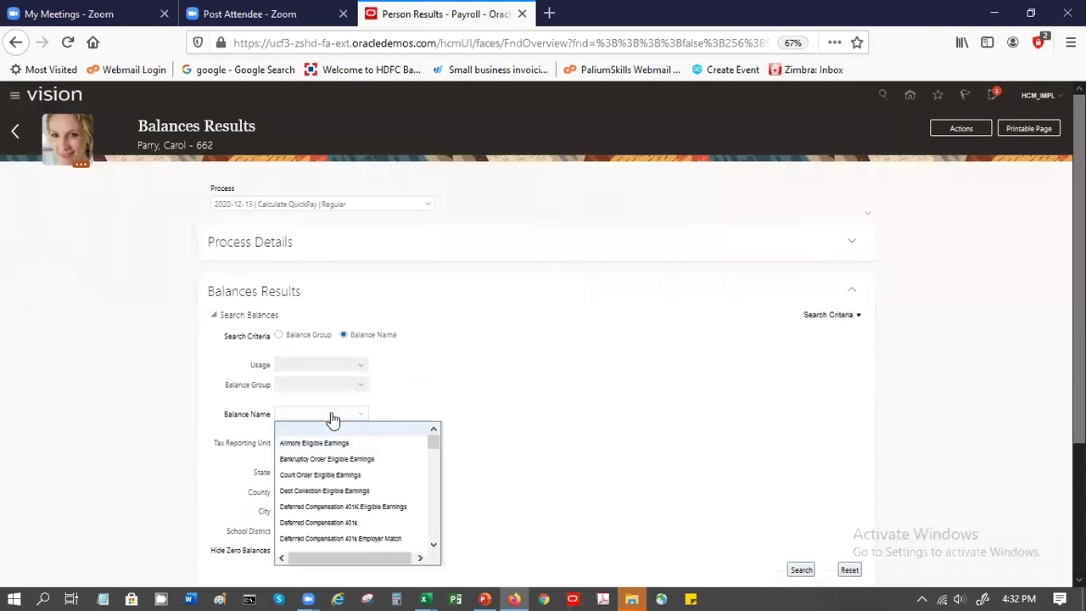
pyautogui.click(348, 446)
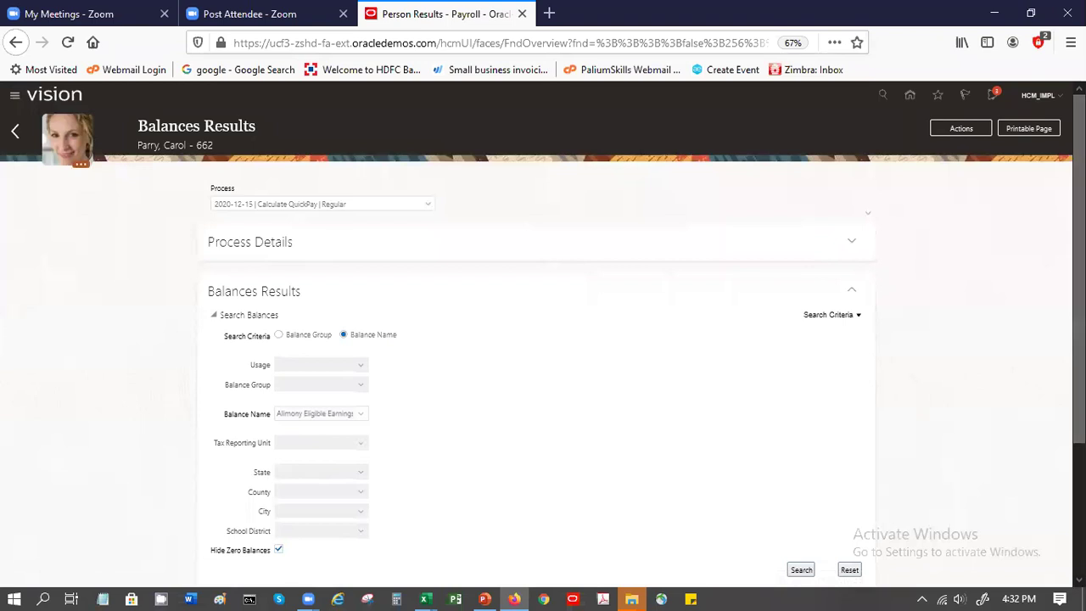
pyautogui.scroll(-3, 640, 431)
pyautogui.scroll(-1, 737, 344)
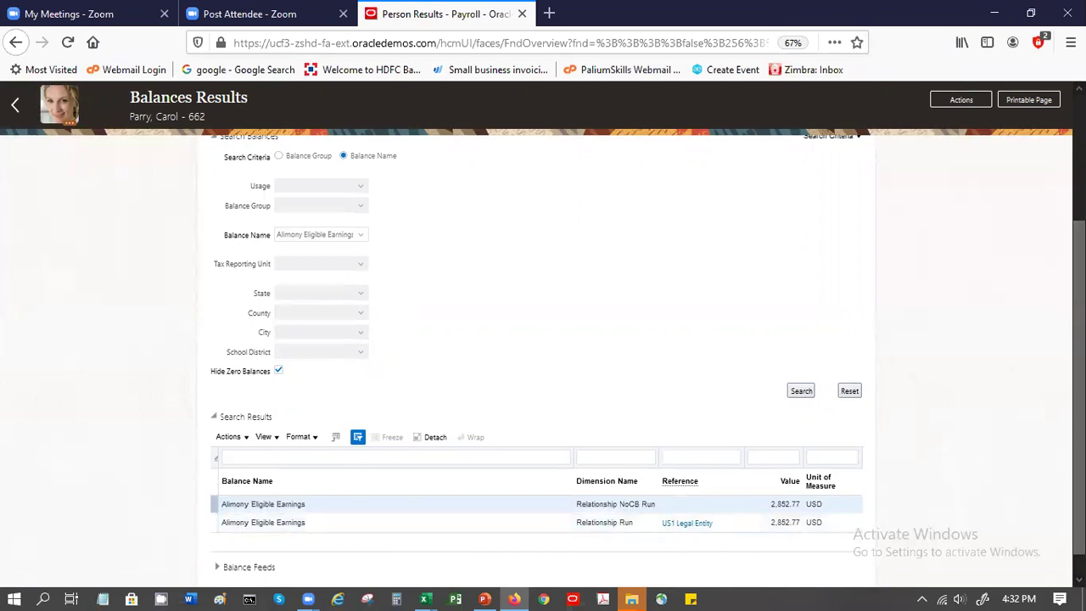
pyautogui.scroll(3, 543, 340)
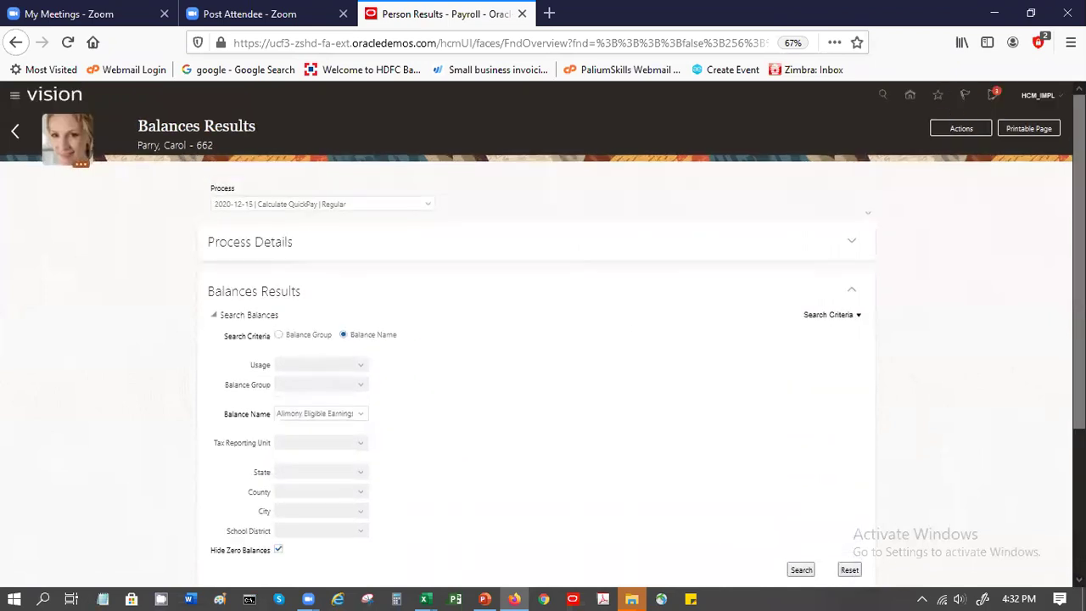
# Open the Calculation Card for the Calculate QuickPay process and examine its tax withholding details
pyautogui.click(962, 129)
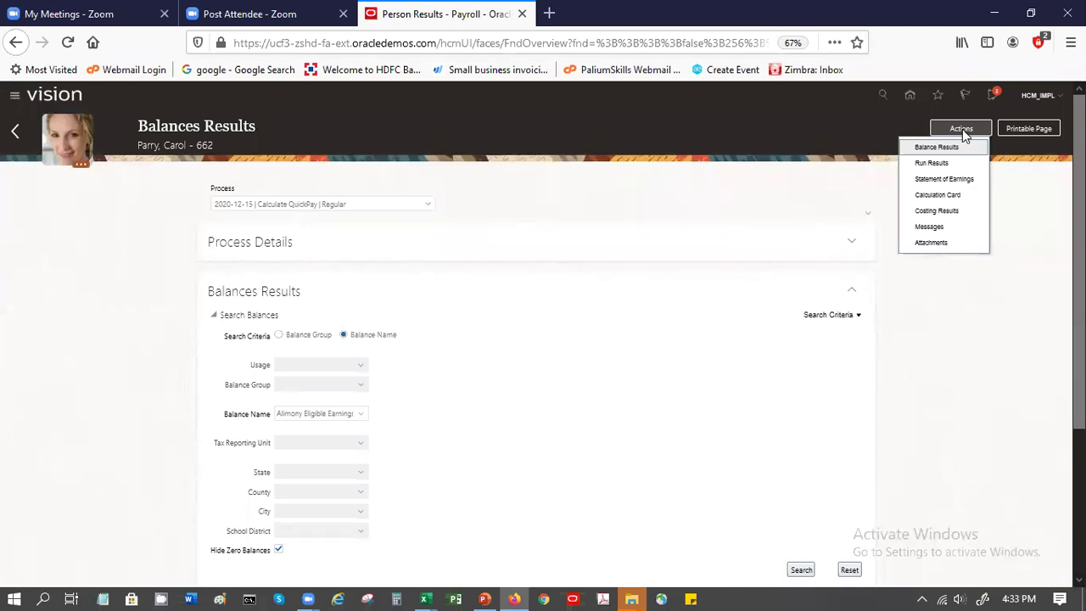
pyautogui.click(938, 196)
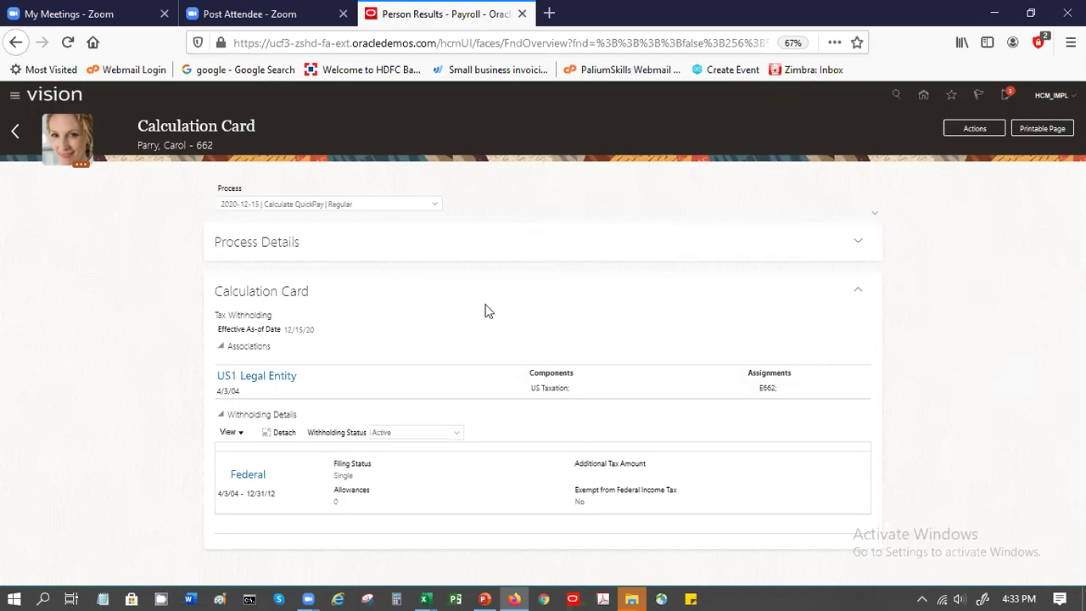
pyautogui.doubleClick(250, 316)
pyautogui.click(416, 298)
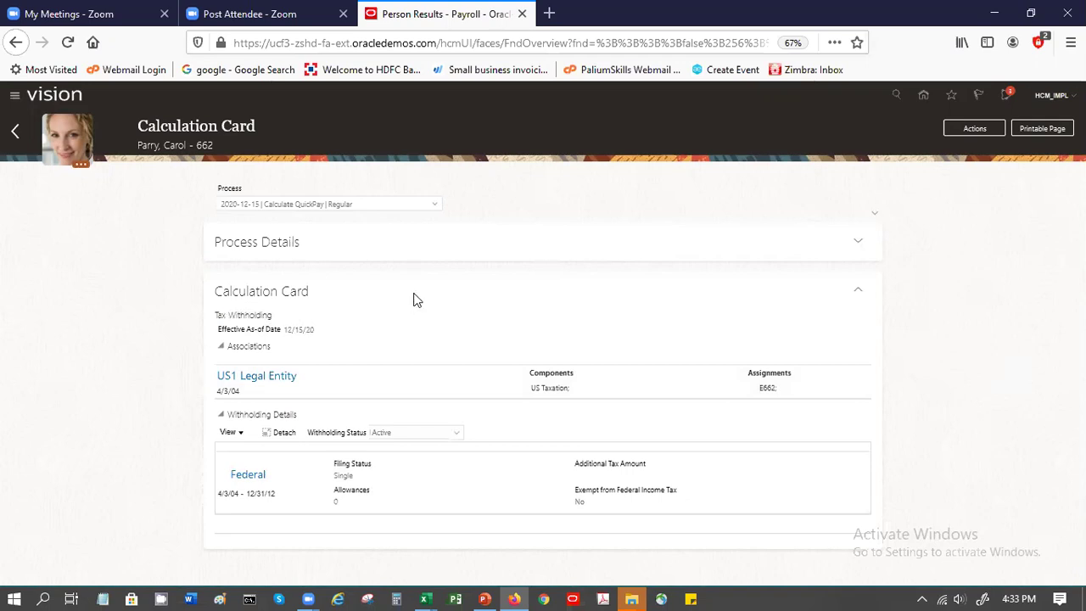
pyautogui.click(984, 128)
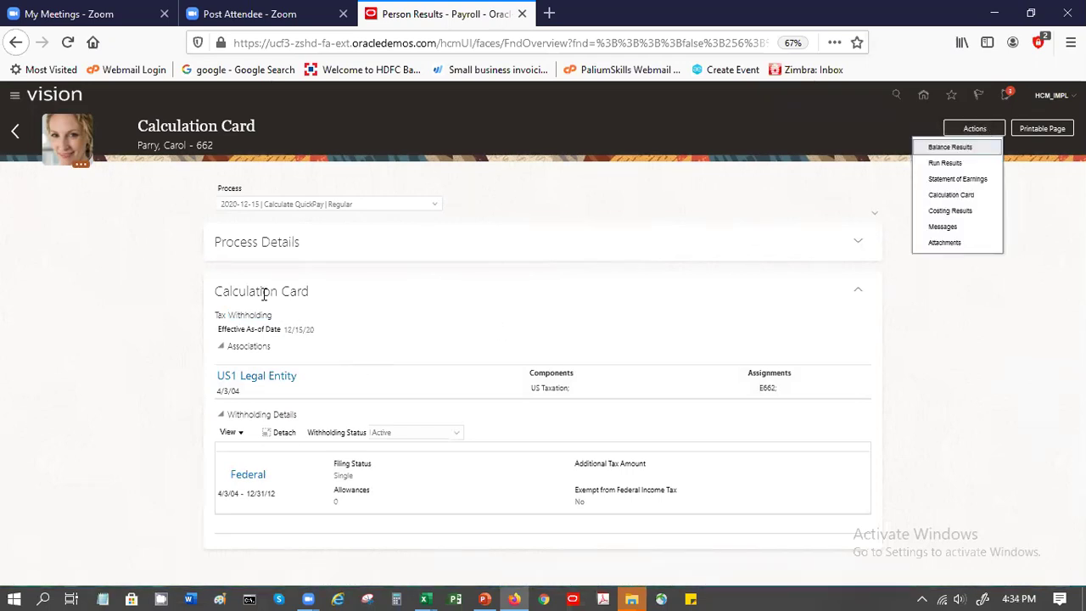
pyautogui.click(553, 214)
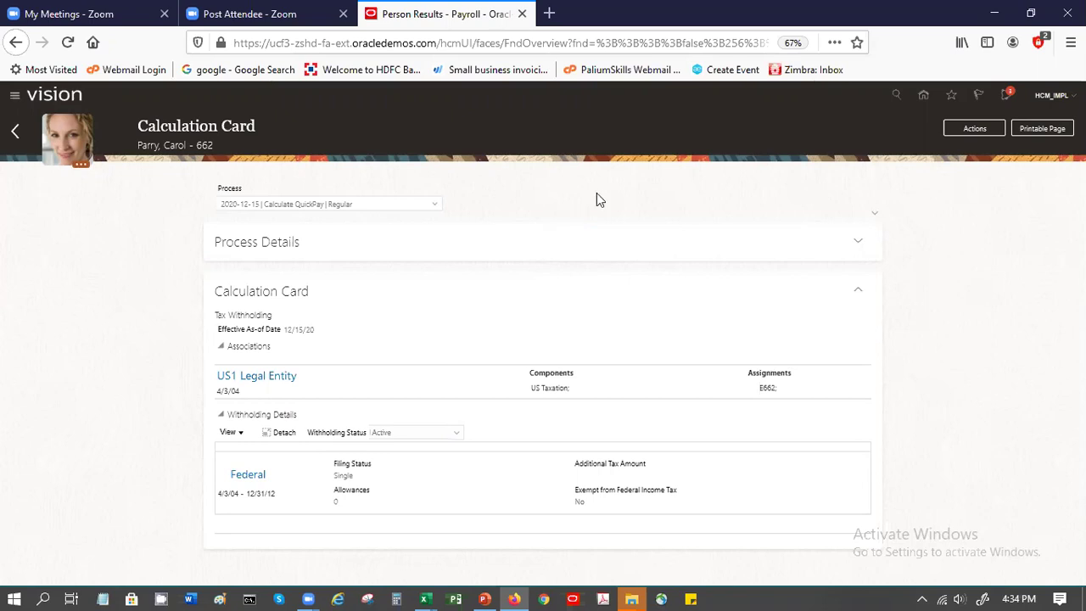
# Open the Messages view for the Calculate QuickPay process and review the logged messages
pyautogui.click(994, 128)
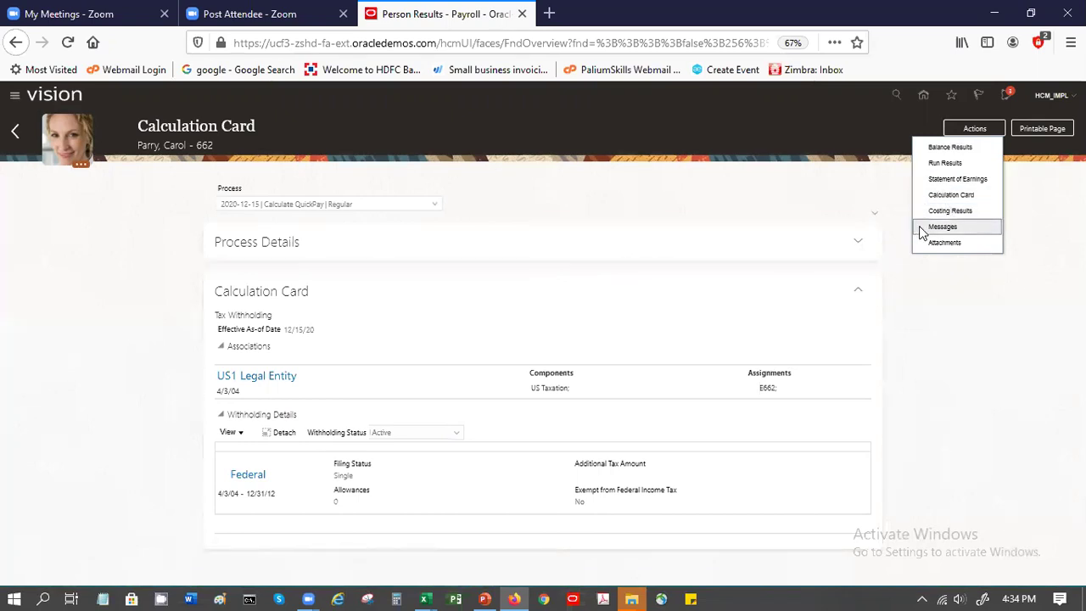
pyautogui.click(920, 227)
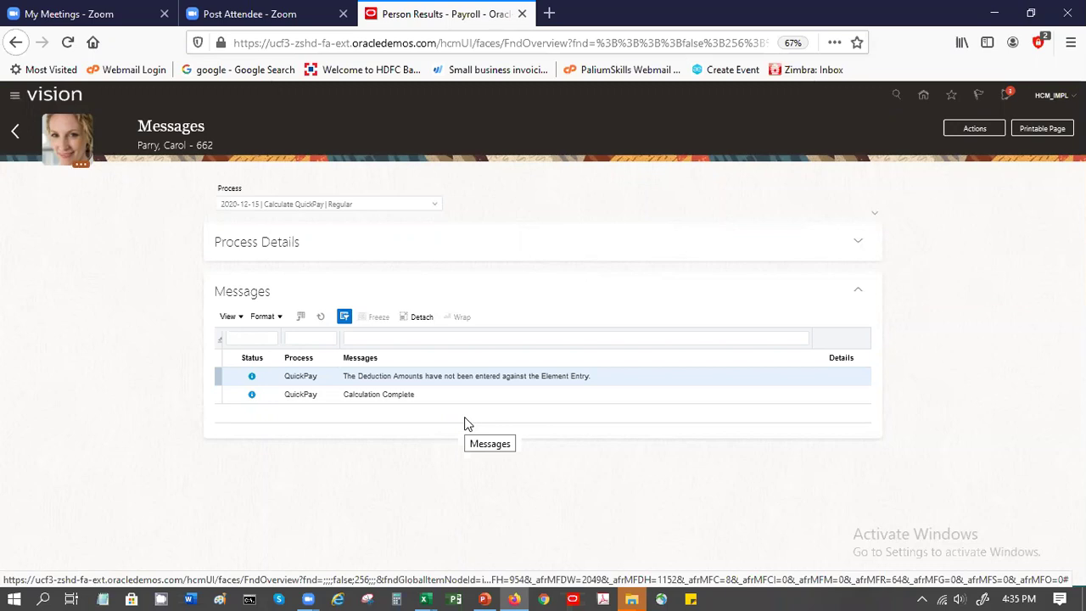
pyautogui.click(976, 132)
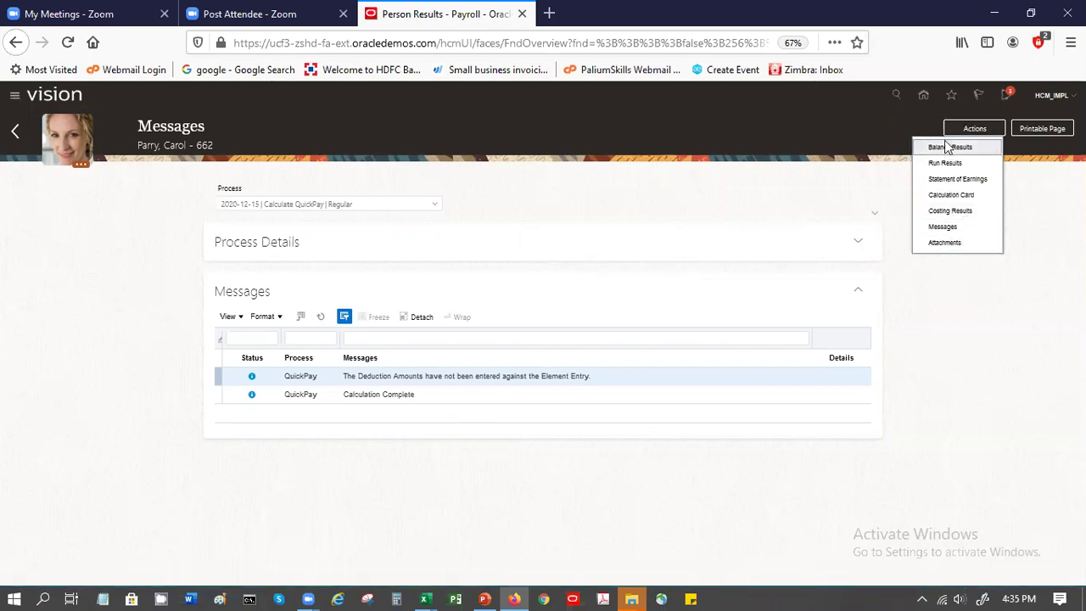
pyautogui.click(642, 188)
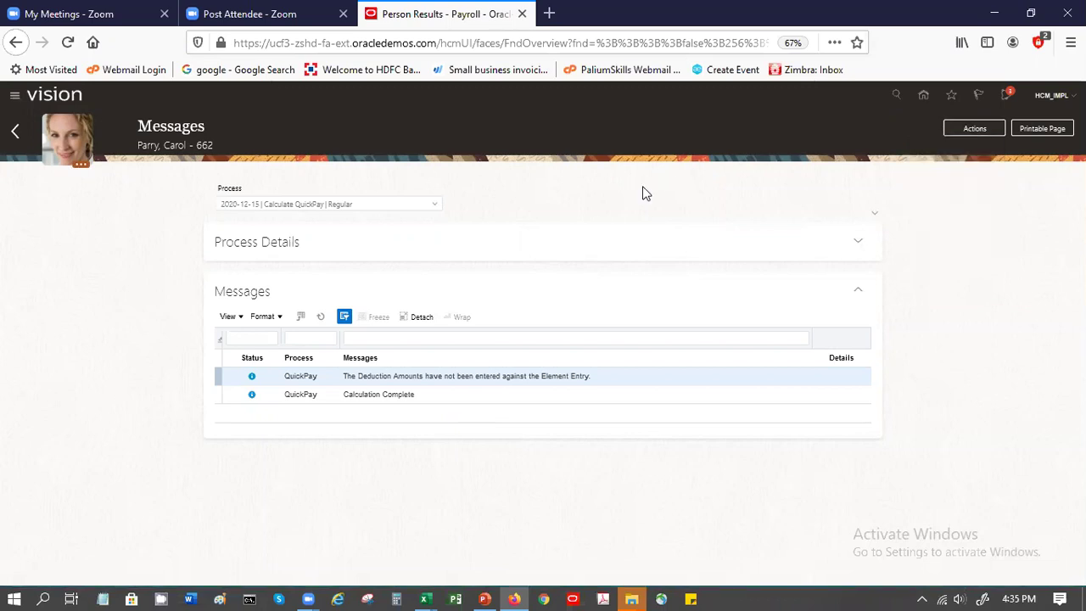
# Return from the person's results to the Payroll task list and open QuickPay Payments under Flow Submission and Results
pyautogui.click(15, 131)
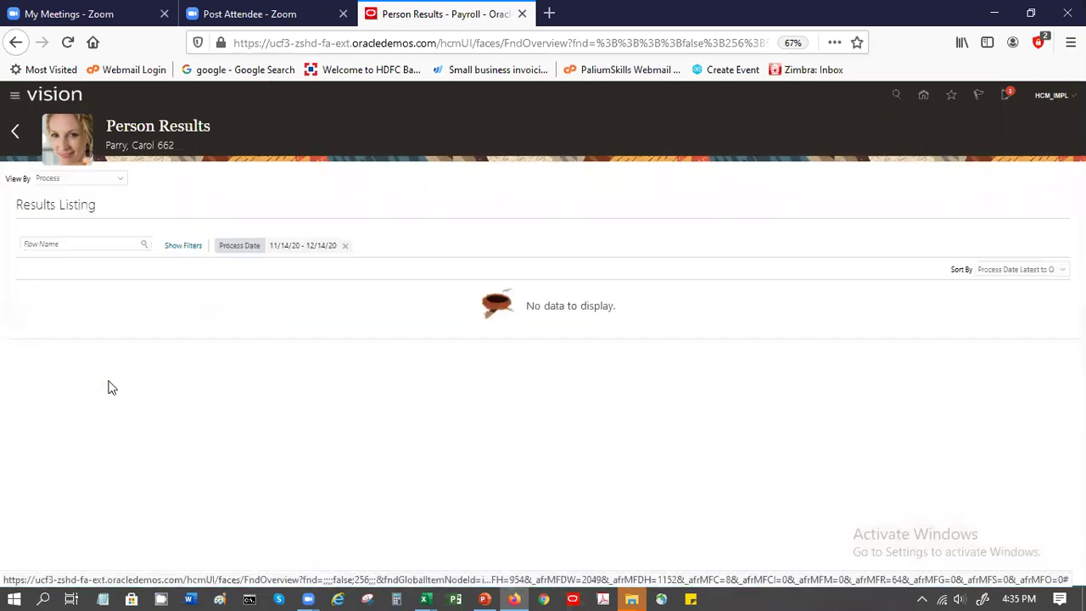
pyautogui.click(15, 132)
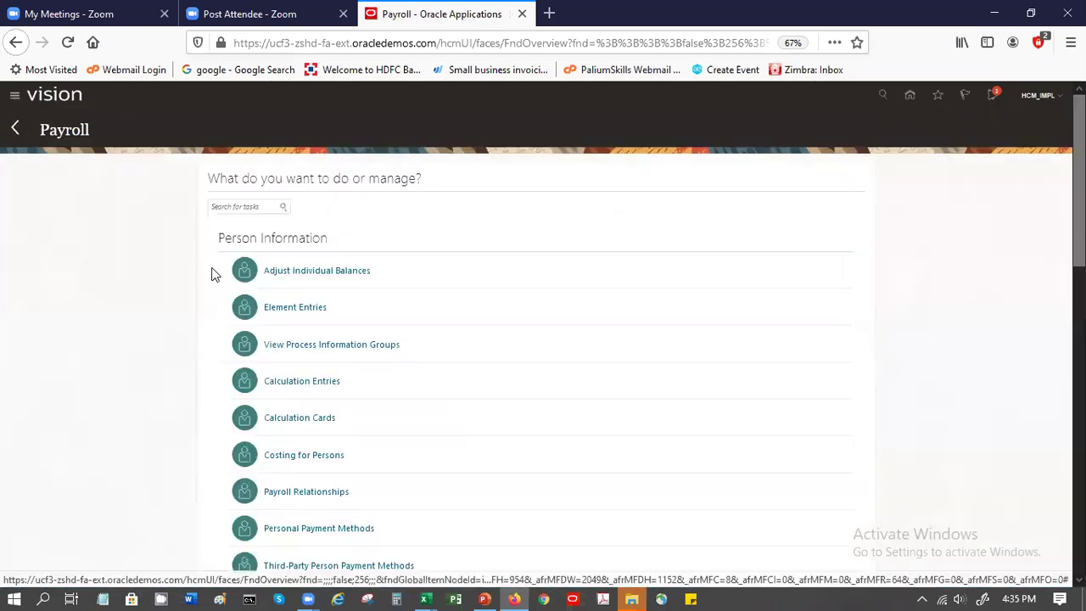
pyautogui.scroll(-10, 909, 448)
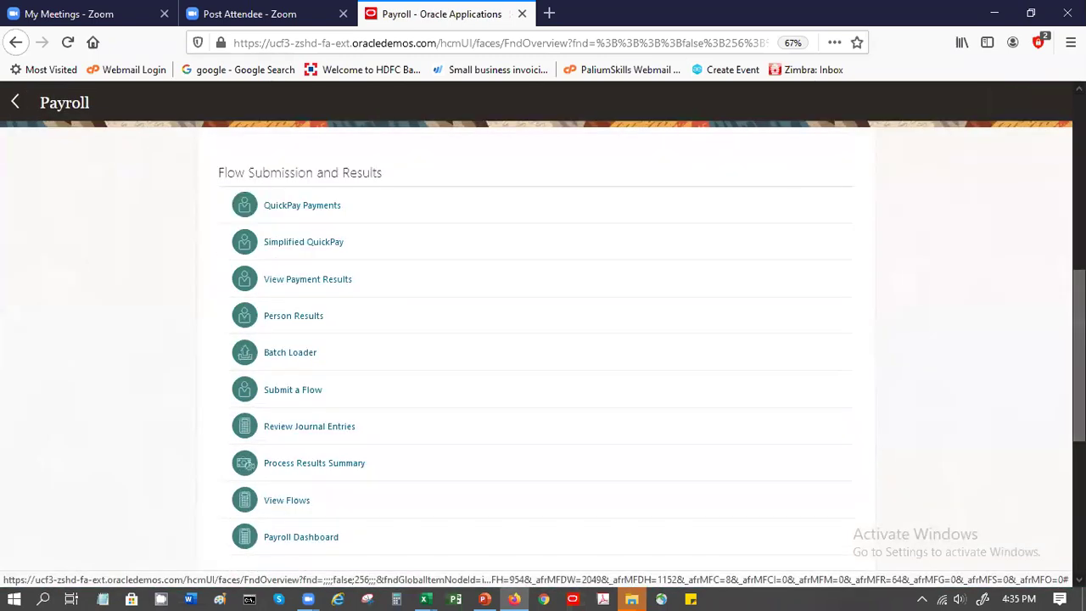
pyautogui.click(308, 206)
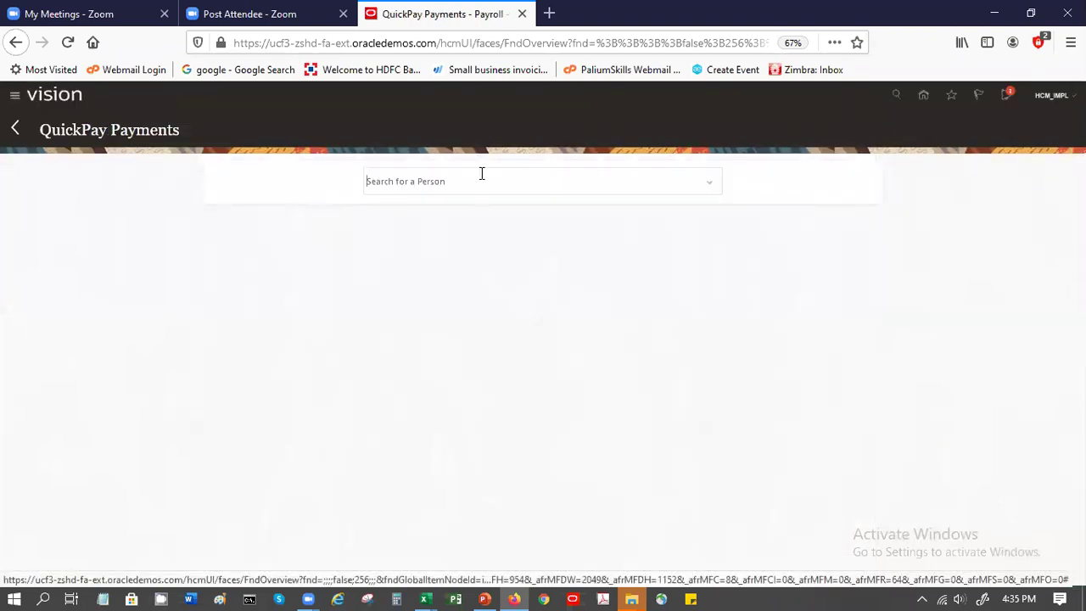
# Choose the employee in QuickPay Payments and submit the Calculate QuickPay task with the prefilled Semimonthly payroll details
pyautogui.click(481, 173)
pyautogui.click(491, 242)
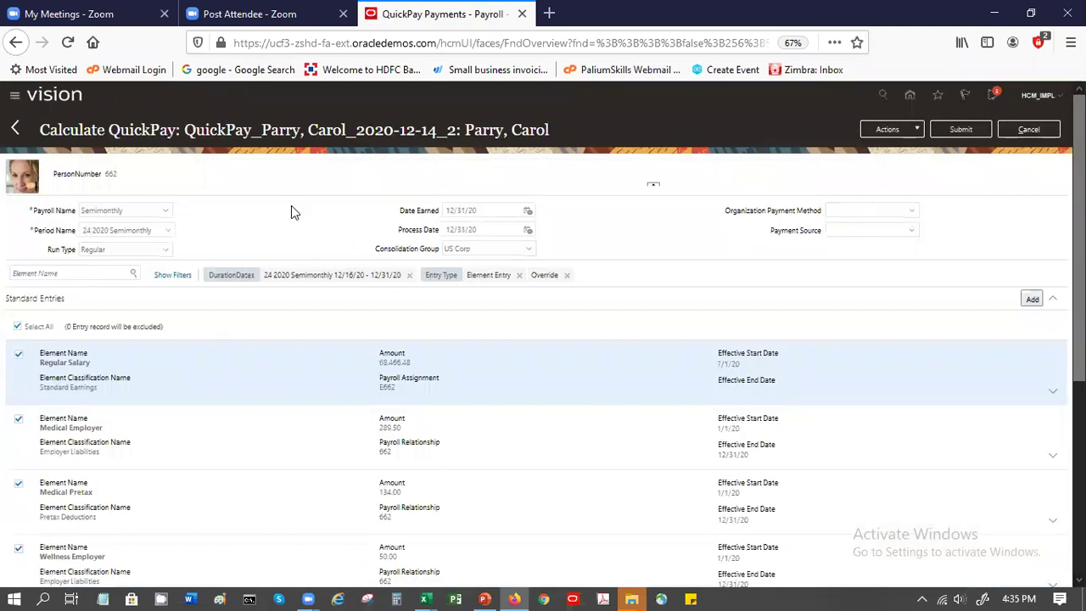
pyautogui.click(950, 129)
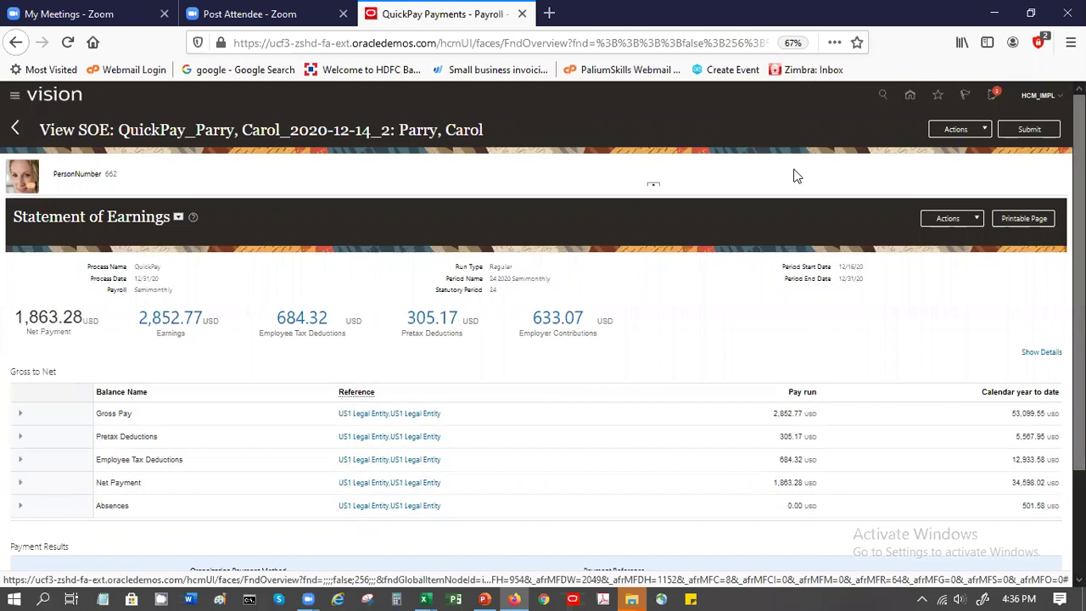
# Check the QuickPay flow's task list, including the Calculate QuickPay Prepayments task, and return to the View SOE task
pyautogui.click(947, 218)
pyautogui.click(950, 131)
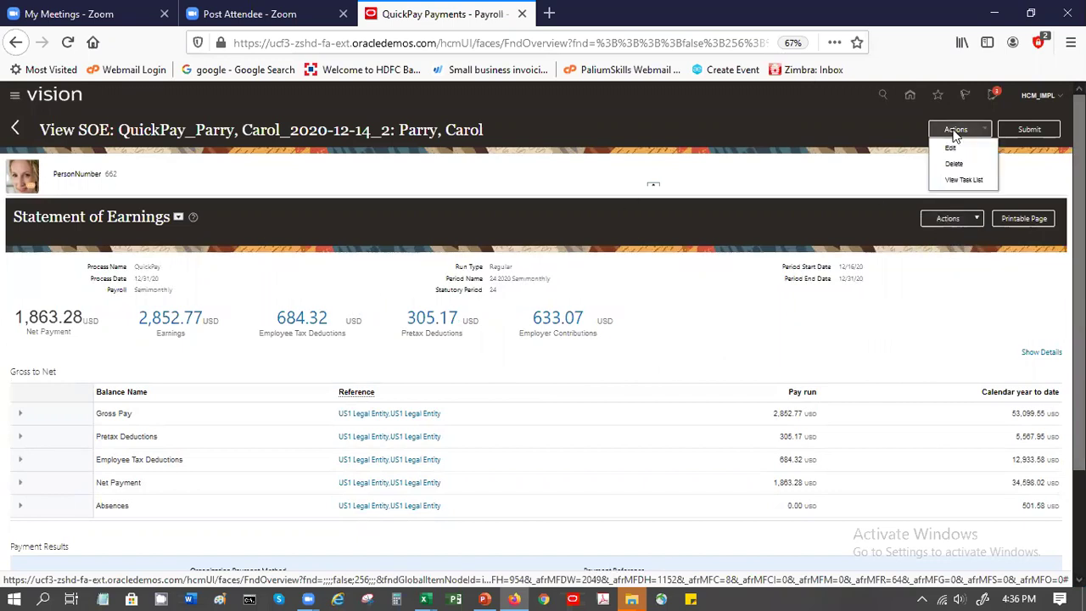
pyautogui.click(936, 180)
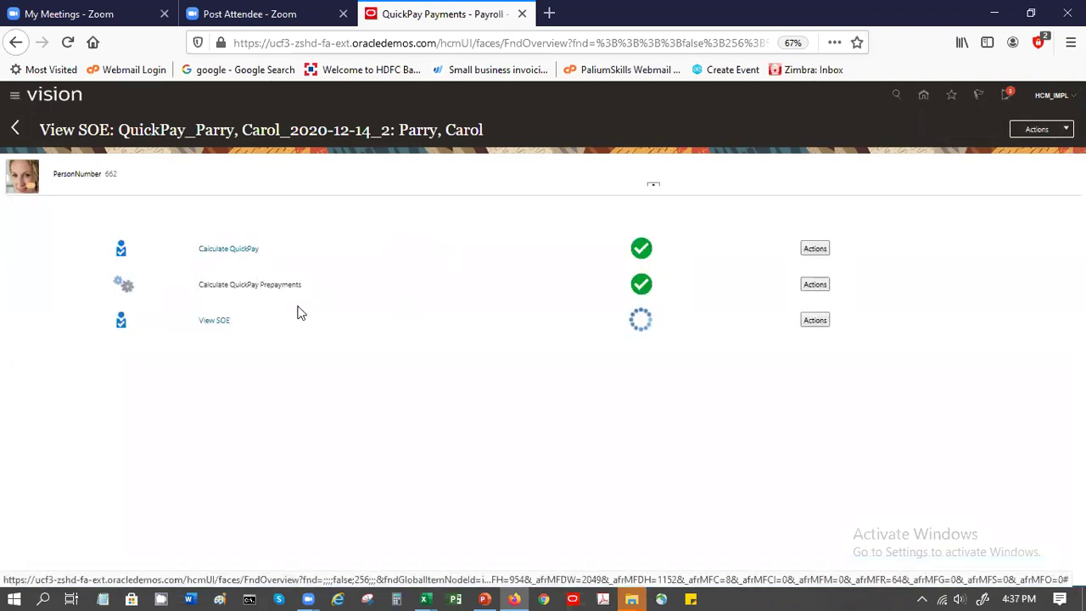
pyautogui.click(813, 285)
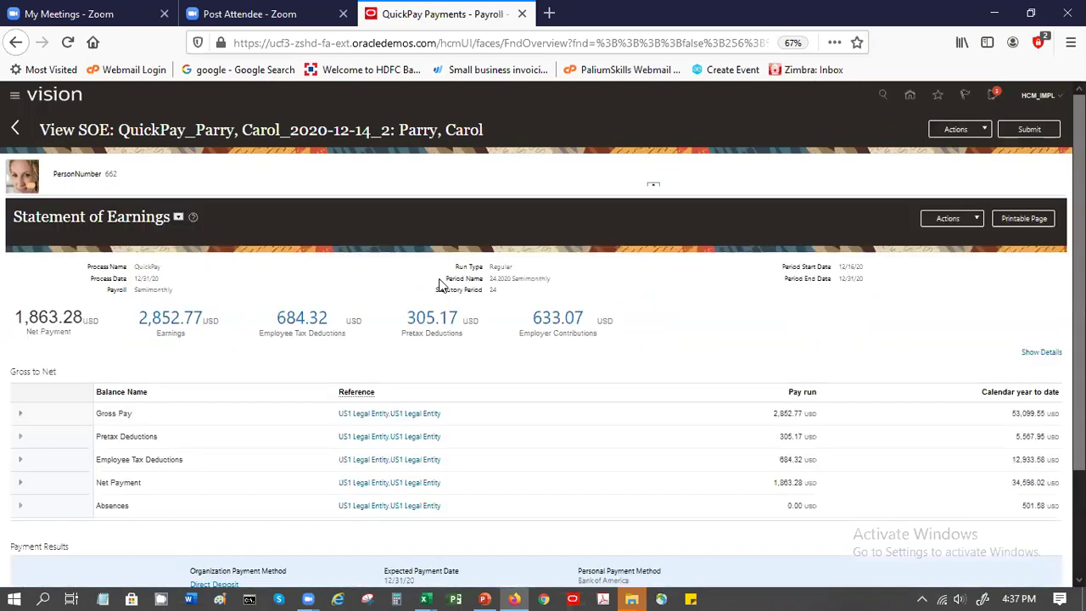
# Examine the Payment Results on the Statement of Earnings and compare the payment amount and payment method with the net payment
pyautogui.scroll(-2, 1079, 280)
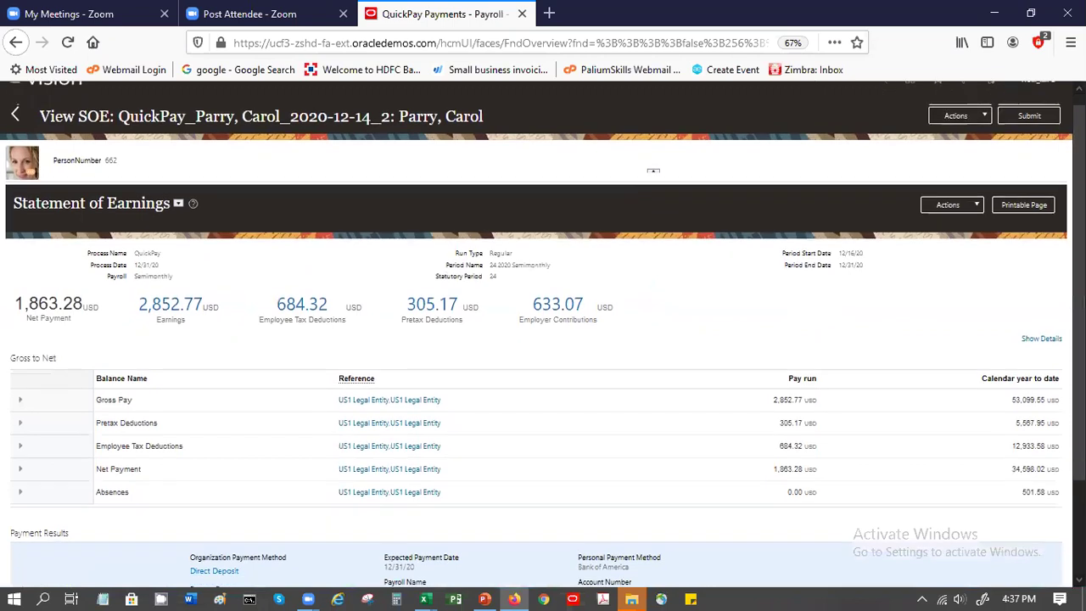
pyautogui.scroll(-3, 653, 171)
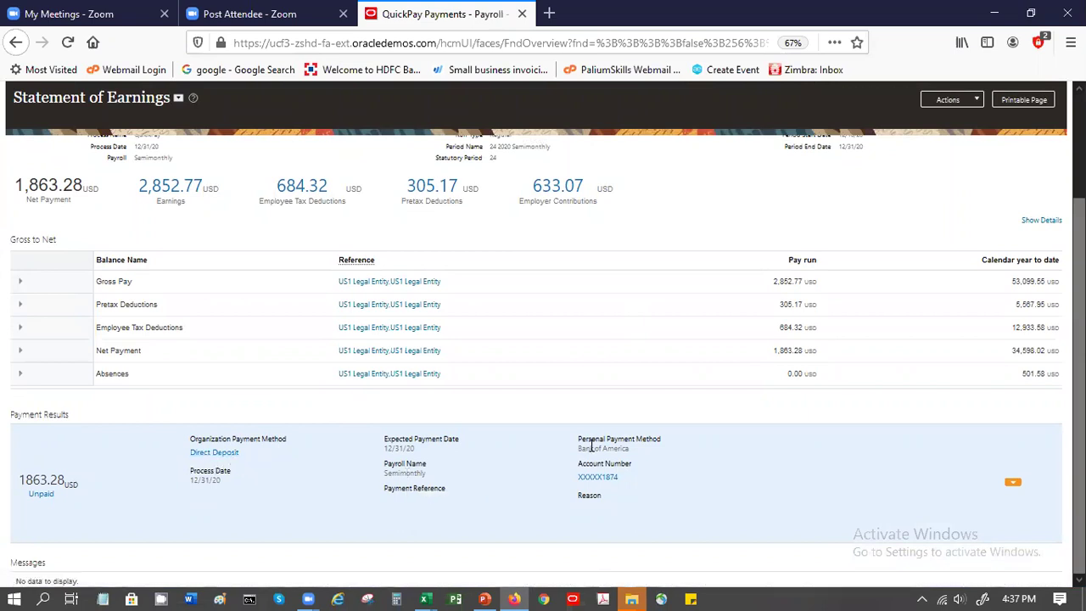
pyautogui.moveTo(630, 448); pyautogui.dragTo(577, 449)
pyautogui.click(40, 180)
pyautogui.doubleClick(41, 181)
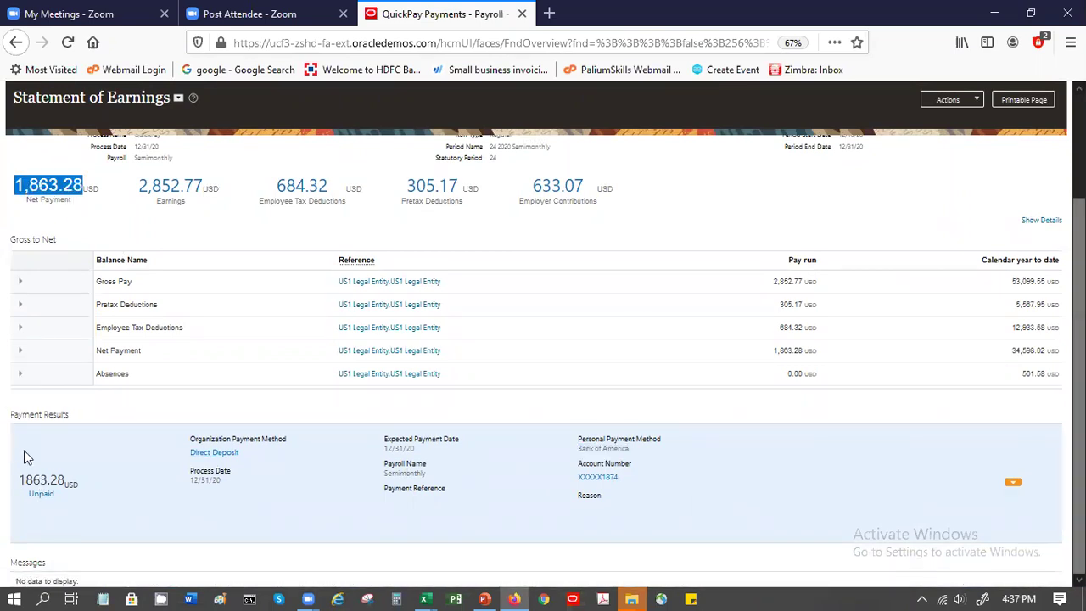
pyautogui.doubleClick(35, 473)
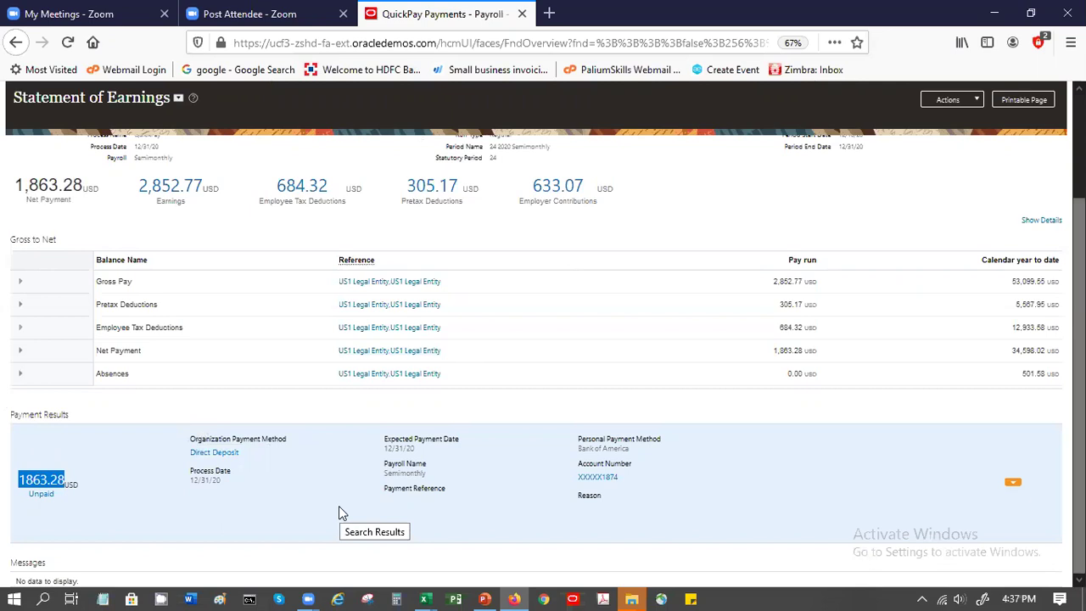
# Review the actions available for the unpaid direct deposit payment in Payment Results
pyautogui.click(1014, 485)
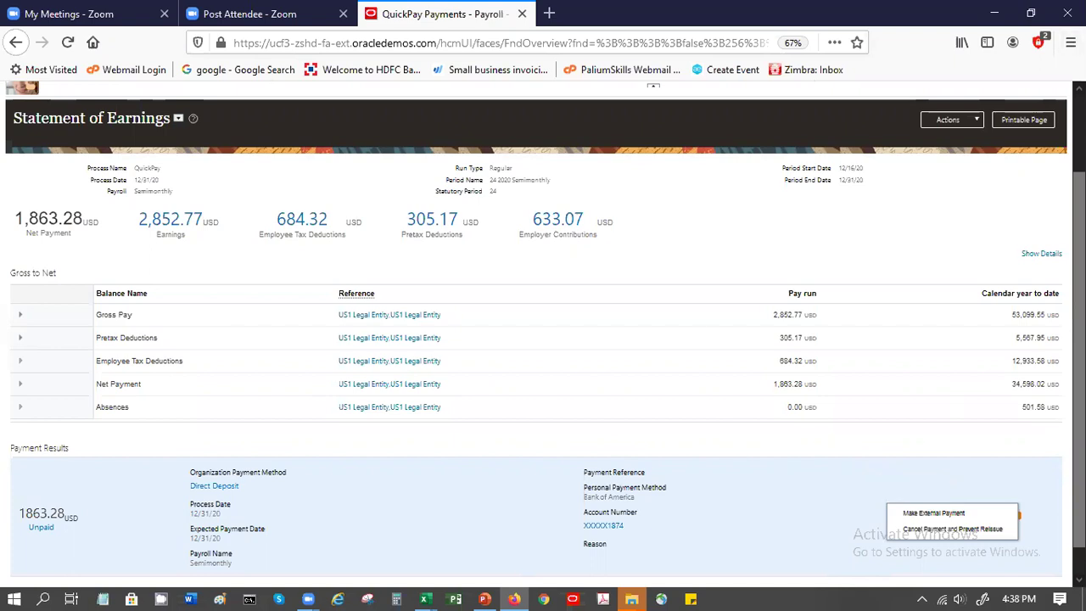
pyautogui.scroll(2, 1033, 129)
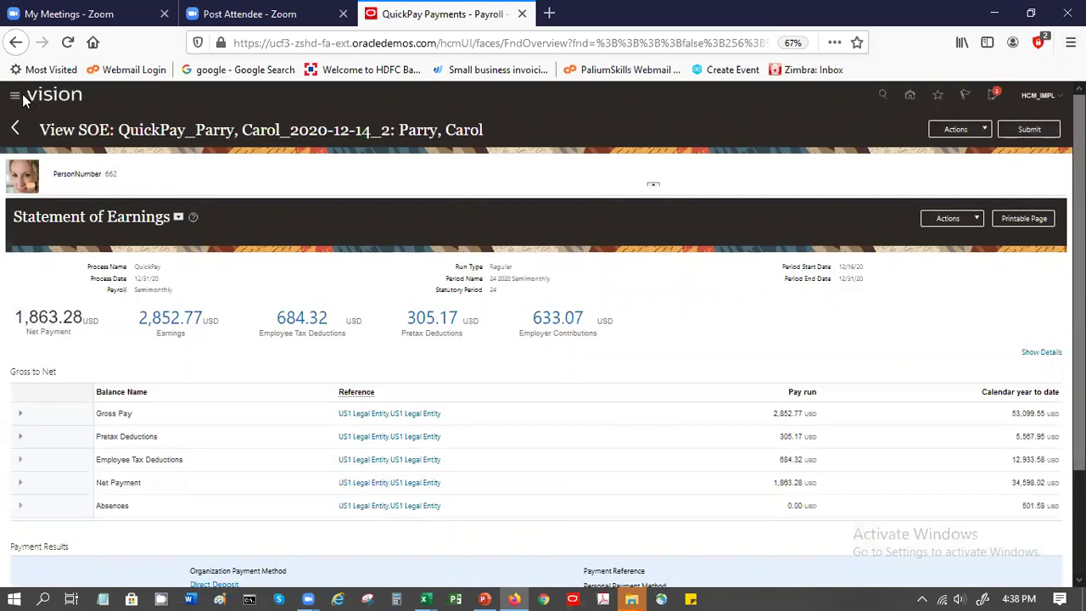
pyautogui.scroll(-1, 21, 123)
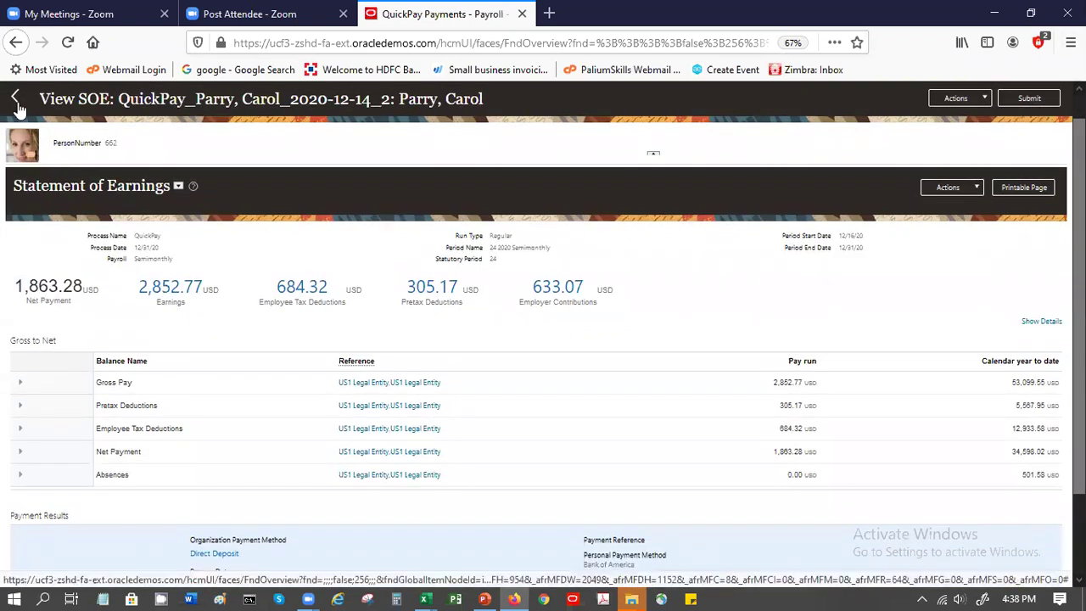
# Return to the Payroll task list and open Submit a Flow
pyautogui.click(16, 99)
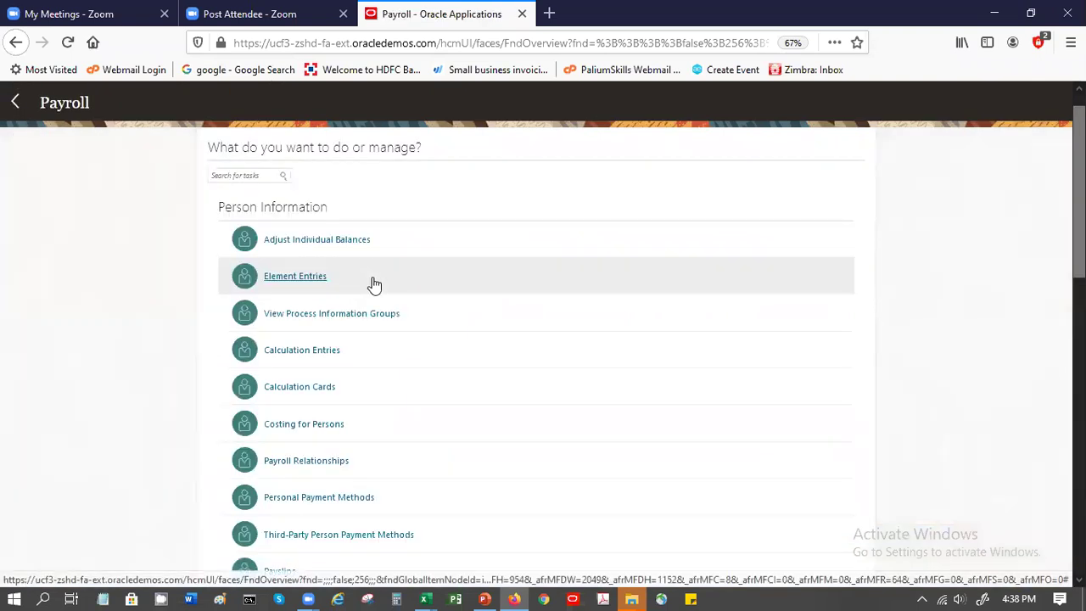
pyautogui.scroll(-5, 543, 356)
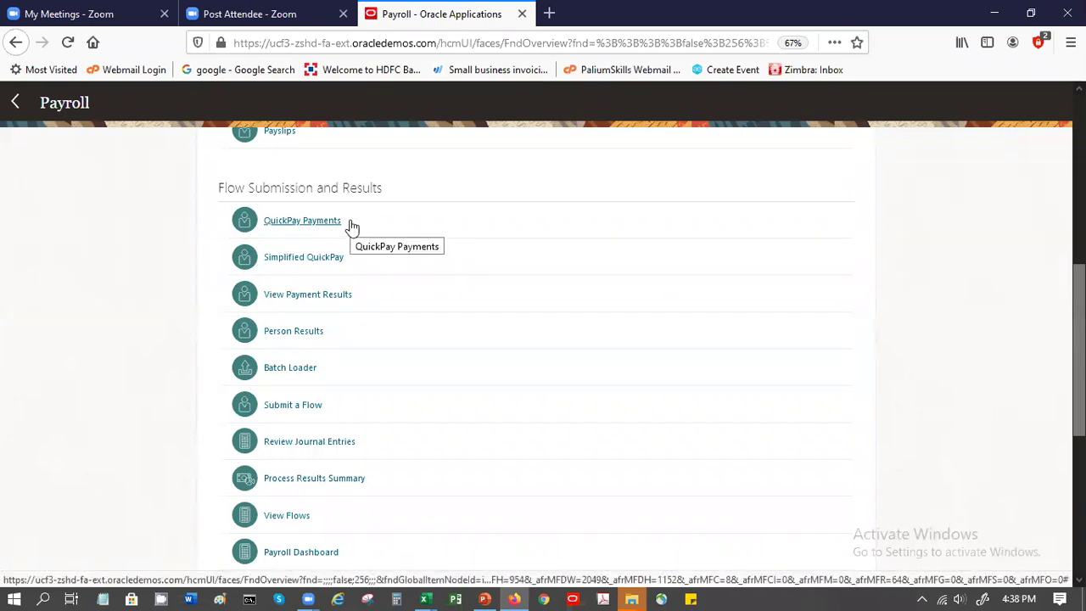
pyautogui.click(292, 405)
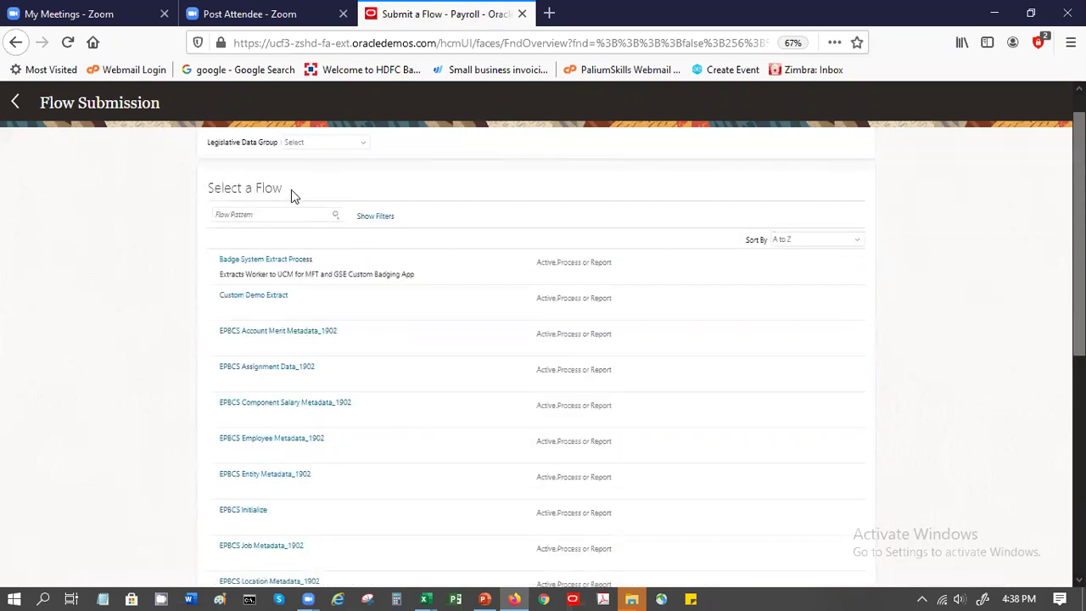
# Choose the US Legislative Data Group, search the flows for "Payroll", and select the Calculate Payroll flow
pyautogui.click(343, 140)
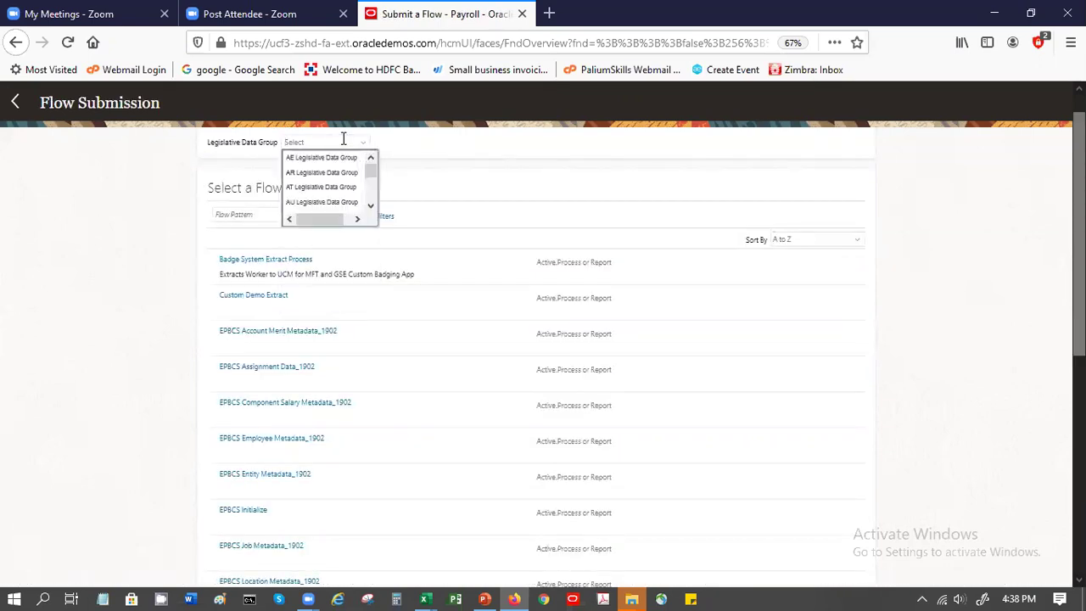
pyautogui.write('US')
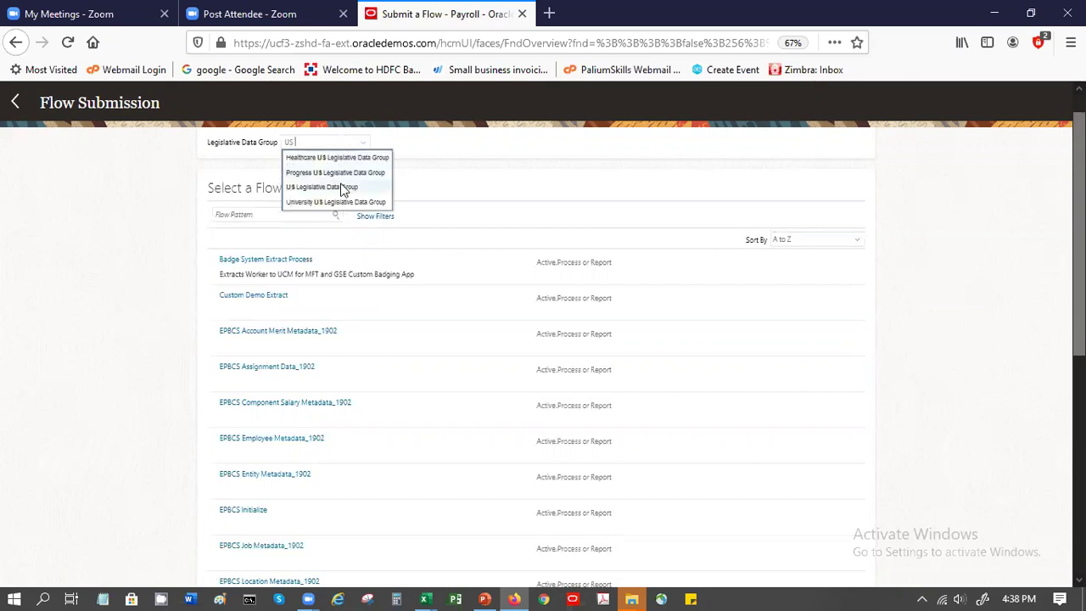
pyautogui.click(339, 185)
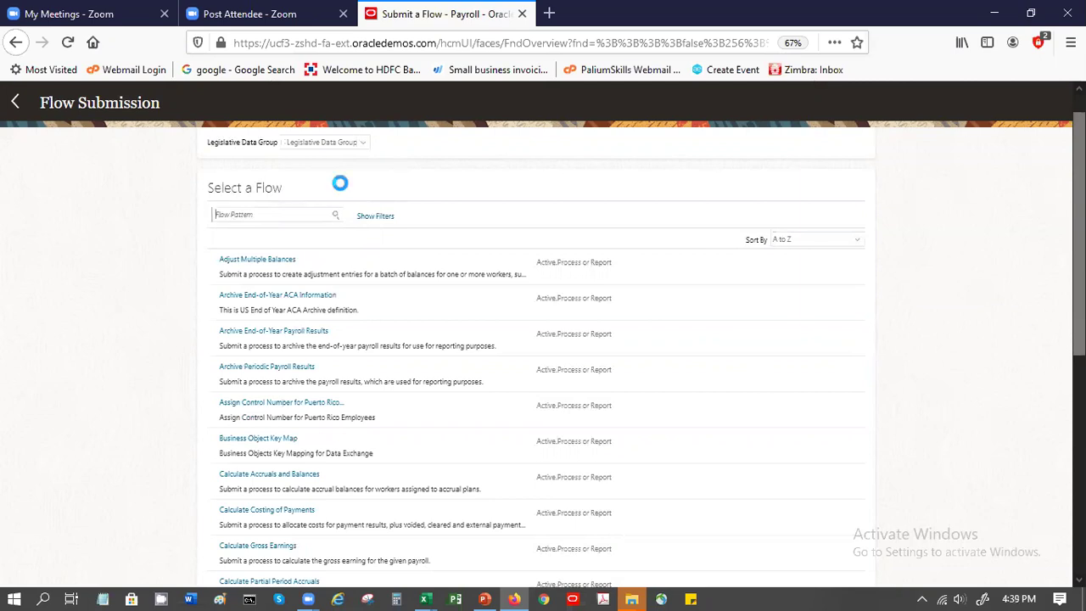
pyautogui.write('Payroll')
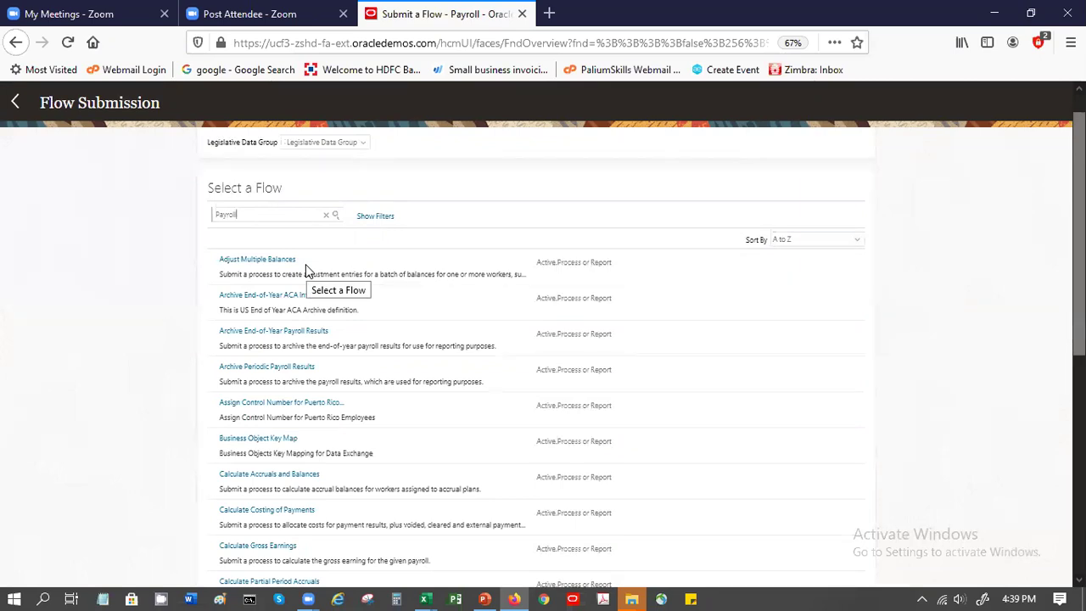
pyautogui.press('Return')
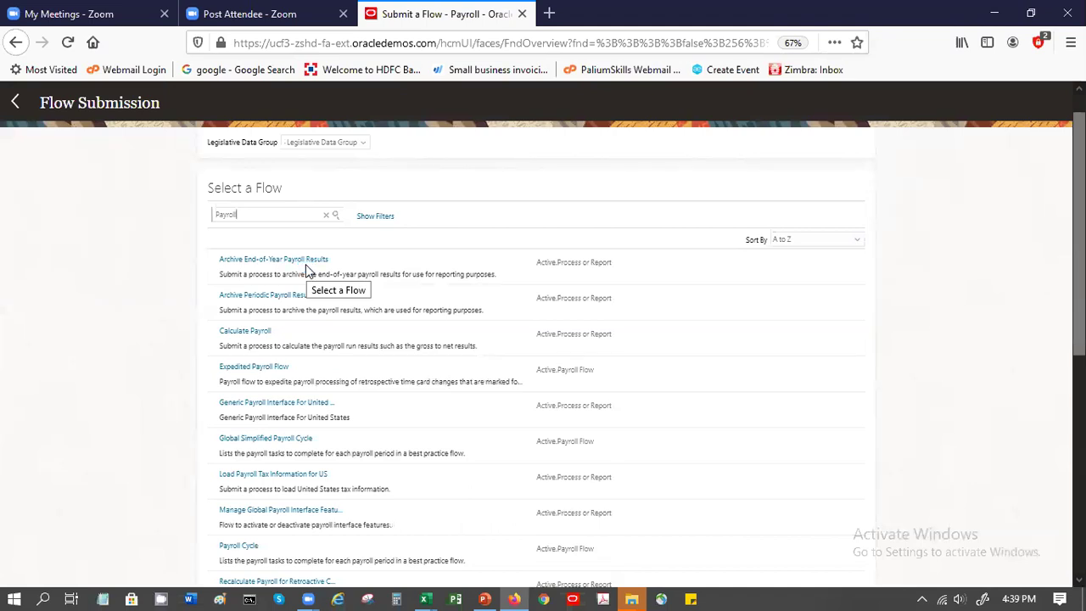
pyautogui.click(243, 333)
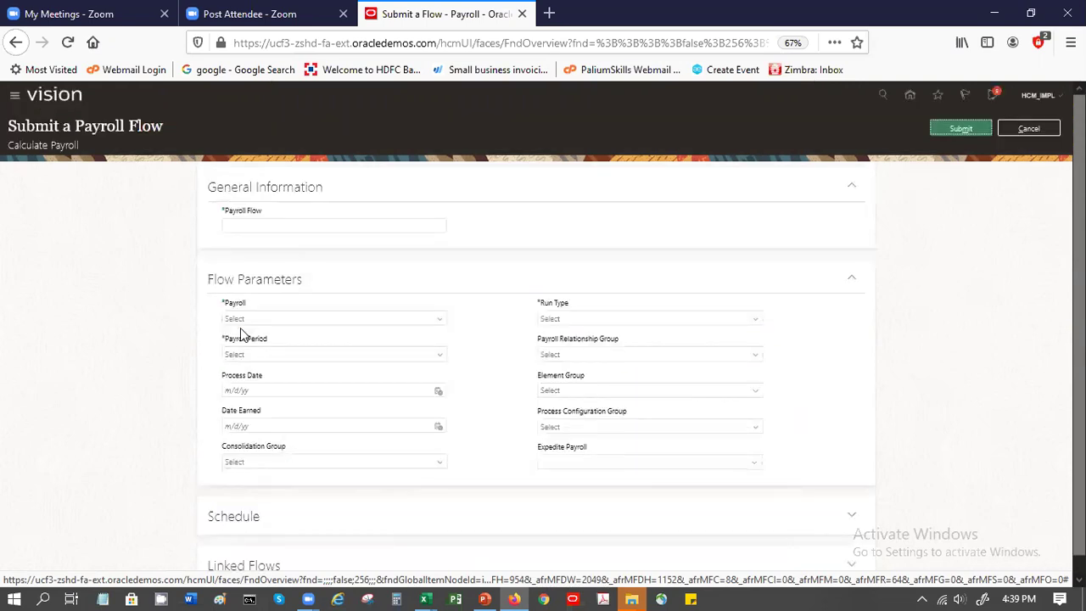
# Name the payroll flow sp-payroll-dec-2020
pyautogui.click(311, 227)
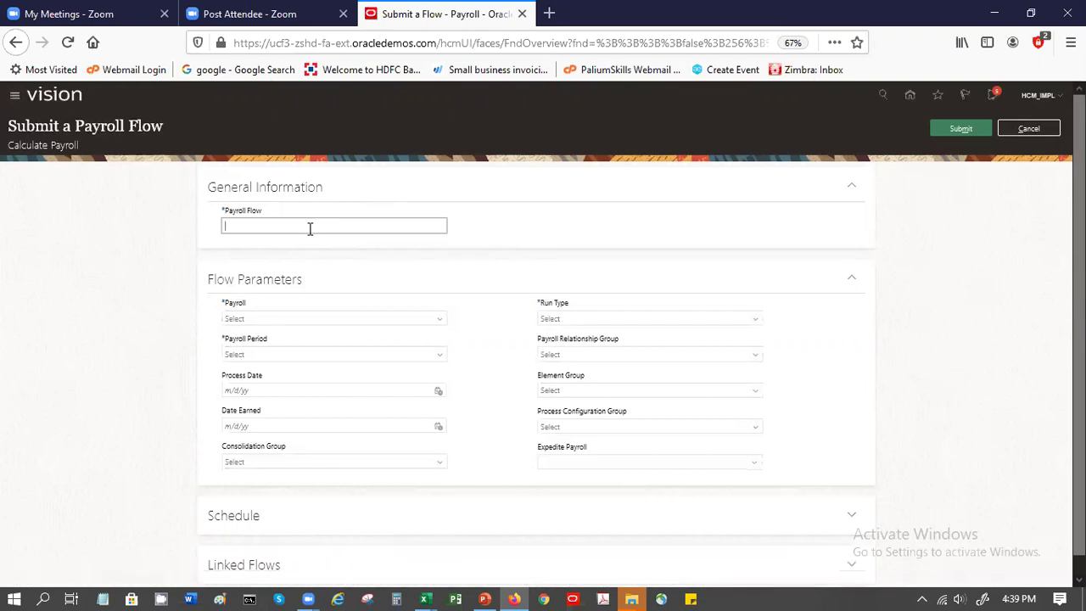
pyautogui.write('sp-payroll-dec-2020')
pyautogui.press('BackSpace')
pyautogui.press('BackSpace')
pyautogui.press('BackSpace')
pyautogui.press('BackSpace')
pyautogui.write('2020')
pyautogui.press('Tab')
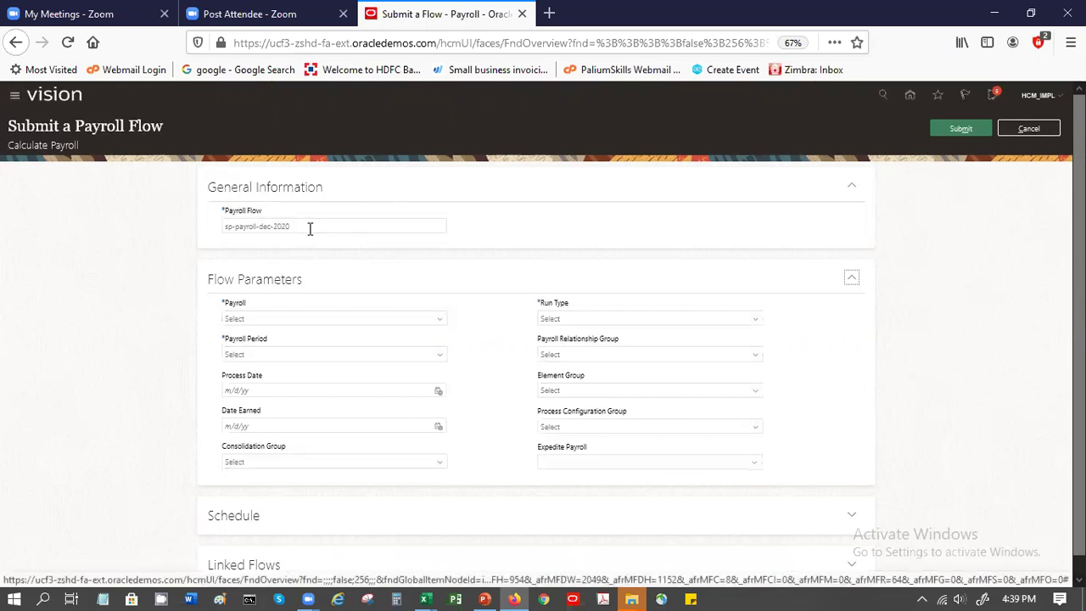
# Set the Payroll flow parameter to Biweekly
pyautogui.click(325, 316)
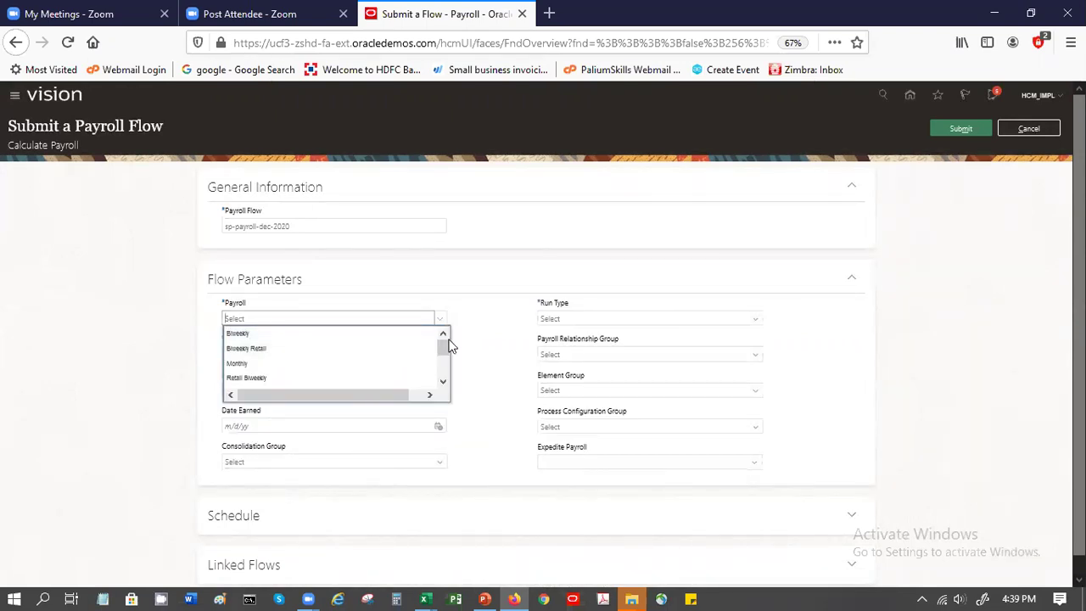
pyautogui.moveTo(446, 344)
pyautogui.mouseDown()
pyautogui.moveTo(445, 369)
pyautogui.moveTo(446, 336)
pyautogui.mouseUp()
pyautogui.click(405, 335)
# Set the payroll period to 24 2020 Biweekly, covering 2020-11-07 to 2020-11-20
pyautogui.click(363, 356)
pyautogui.write('24')
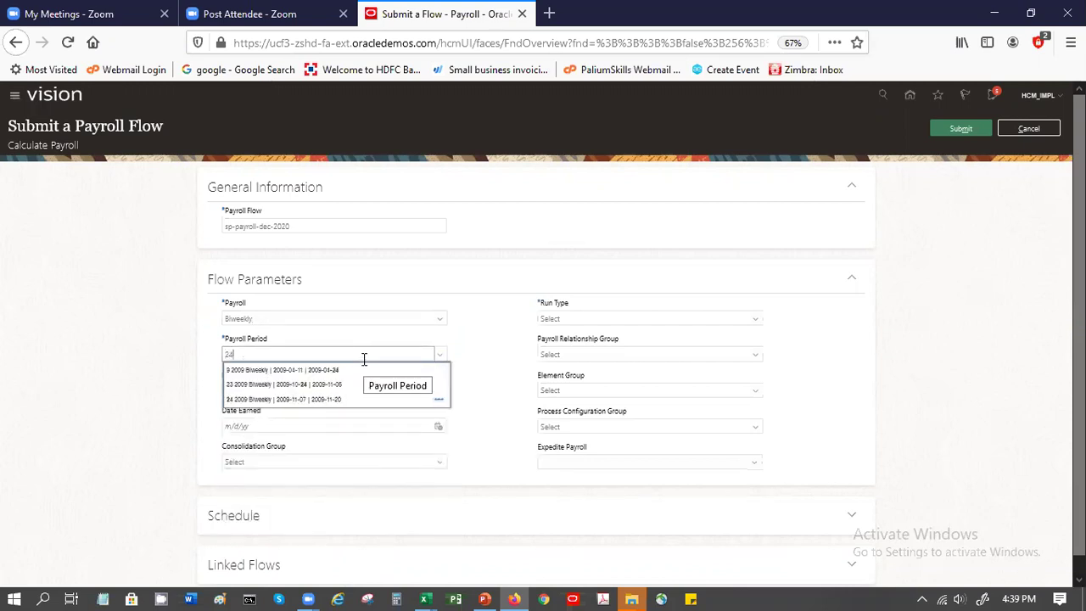
pyautogui.press('BackSpace')
pyautogui.write('5')
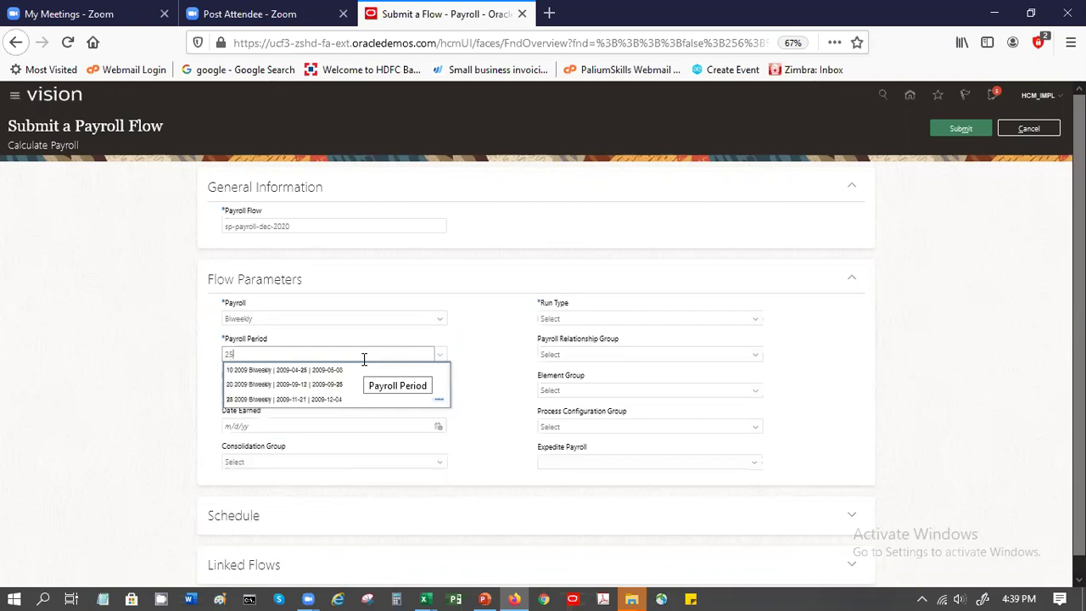
pyautogui.press('BackSpace')
pyautogui.write('4')
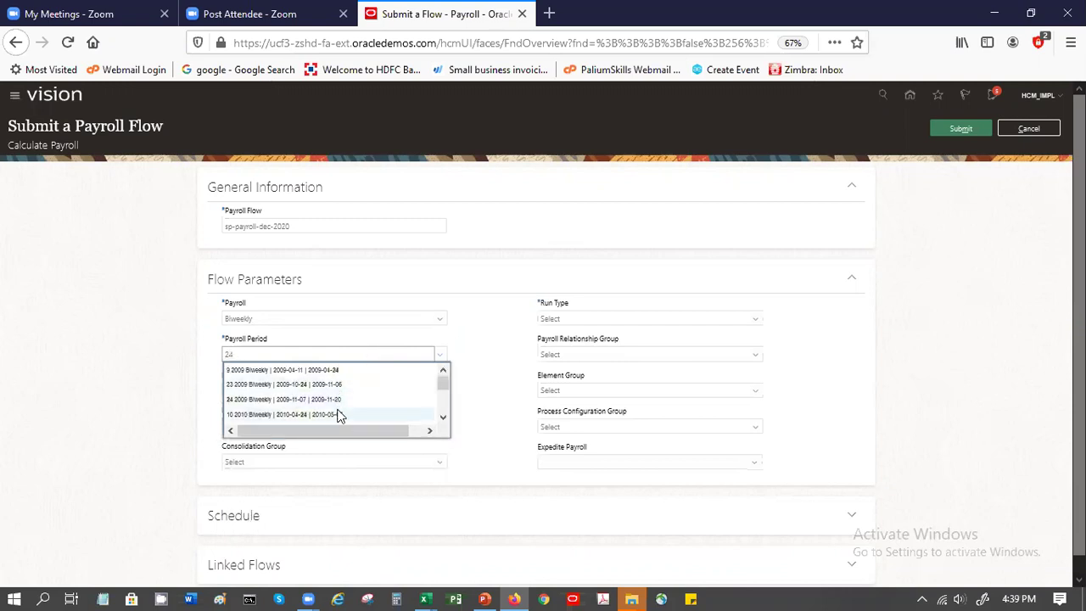
pyautogui.write(' 2020')
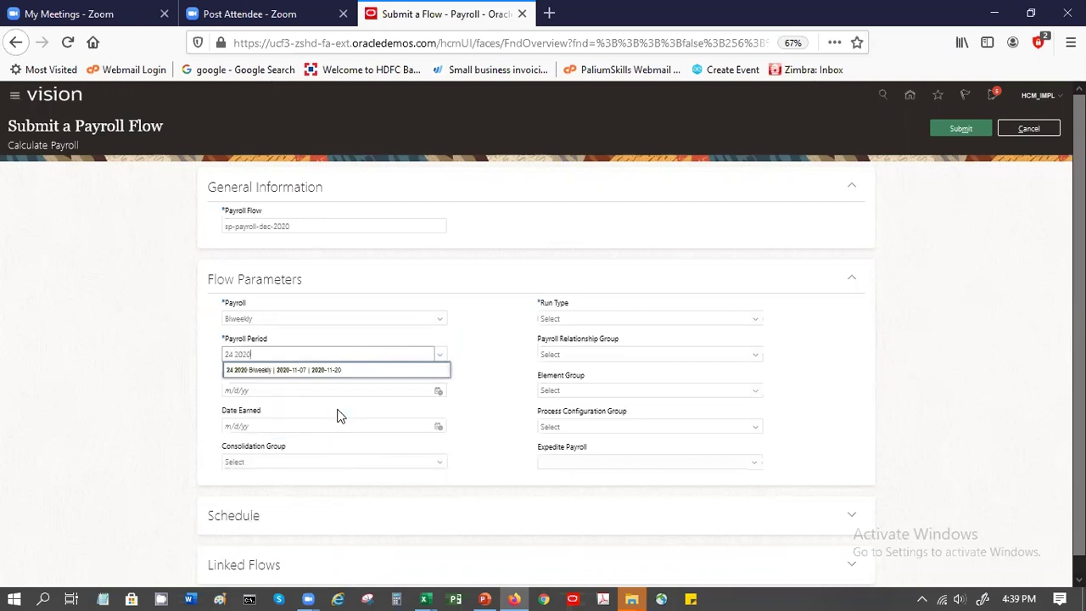
pyautogui.click(329, 371)
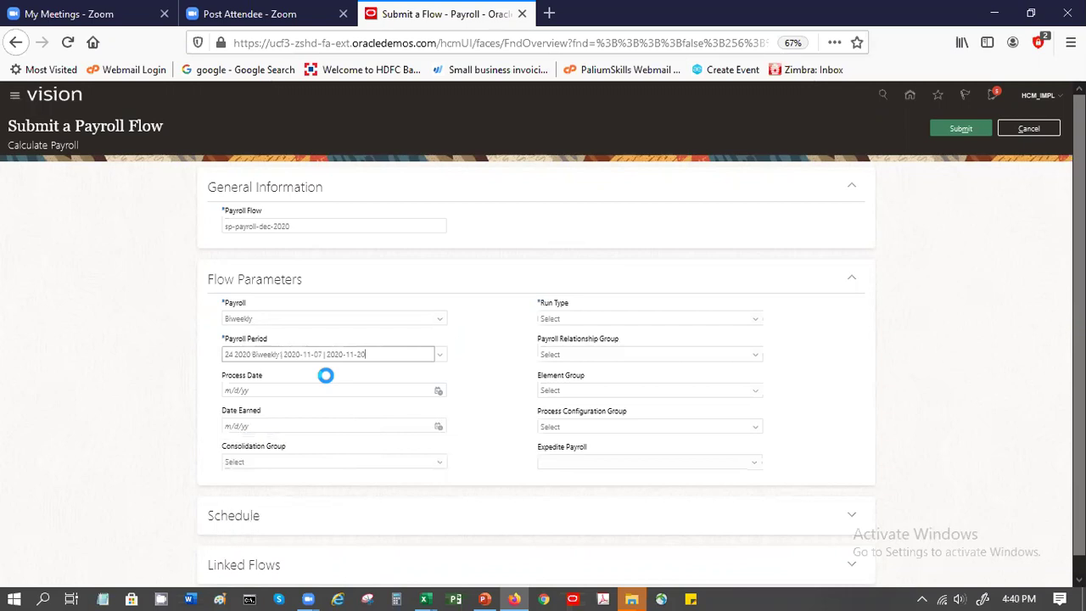
pyautogui.click(330, 390)
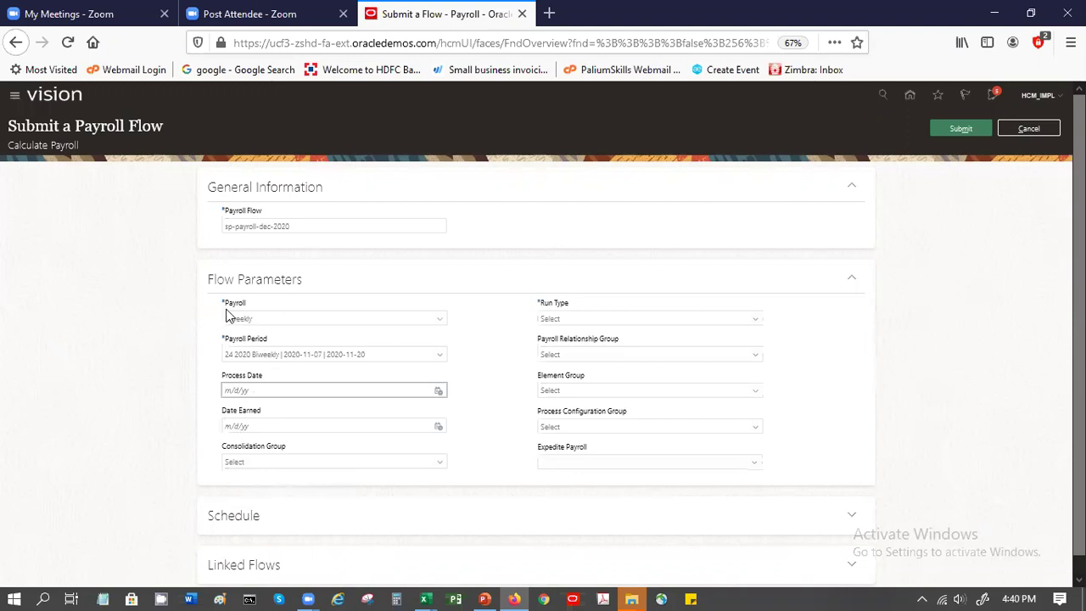
# Set the run type to Supplemental and submit the Calculate Payroll flow
pyautogui.click(754, 321)
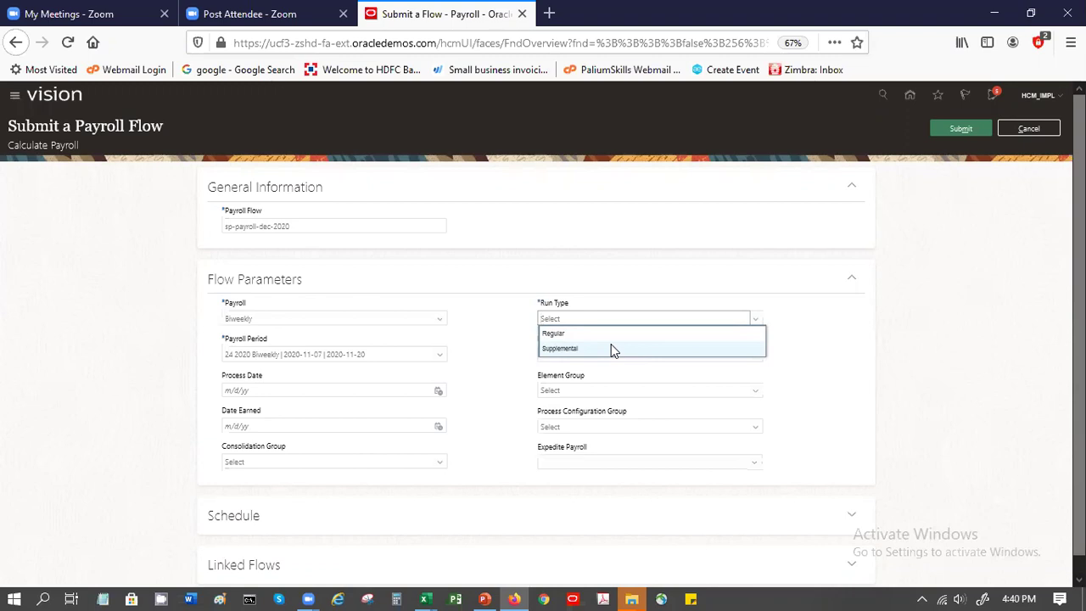
pyautogui.click(611, 346)
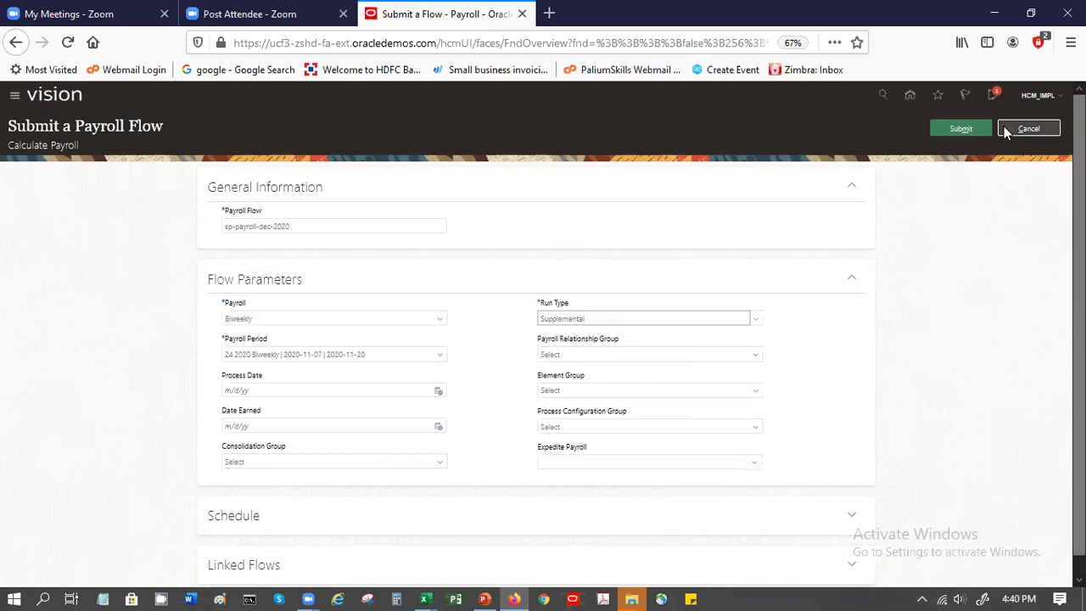
pyautogui.click(961, 130)
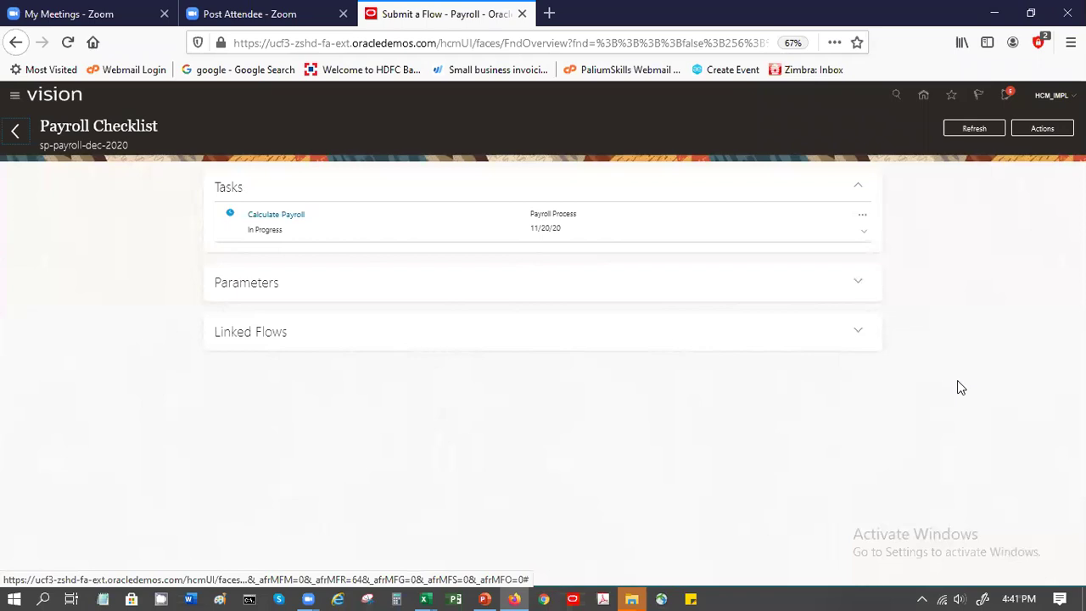
# Review the Person Process Results of the Calculate Payroll task and return to the payroll checklist
pyautogui.click(291, 215)
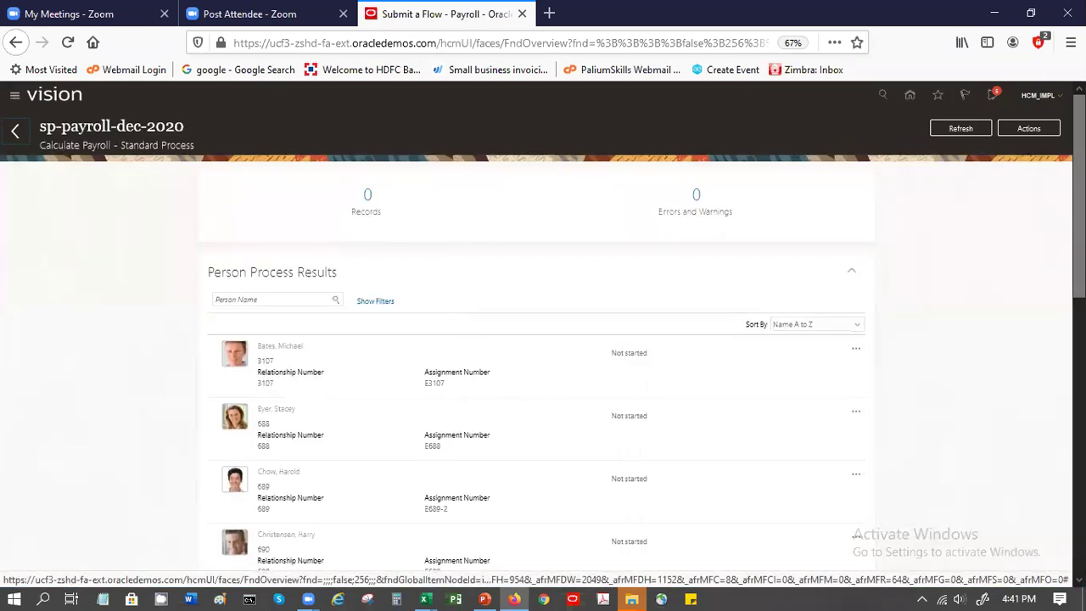
pyautogui.scroll(-10, 543, 365)
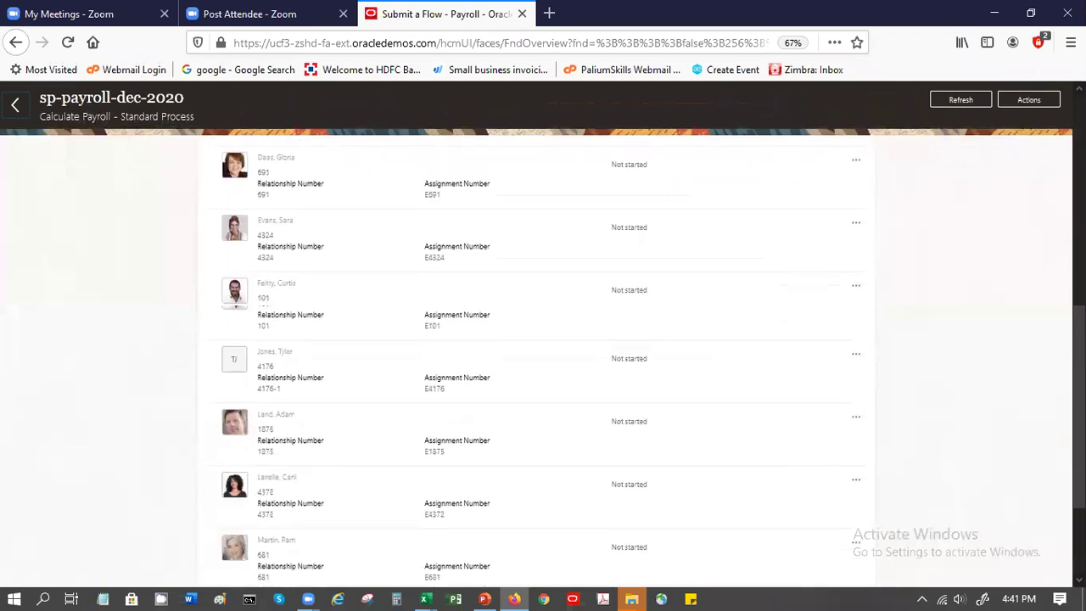
pyautogui.scroll(-3, 543, 364)
pyautogui.scroll(12, 543, 365)
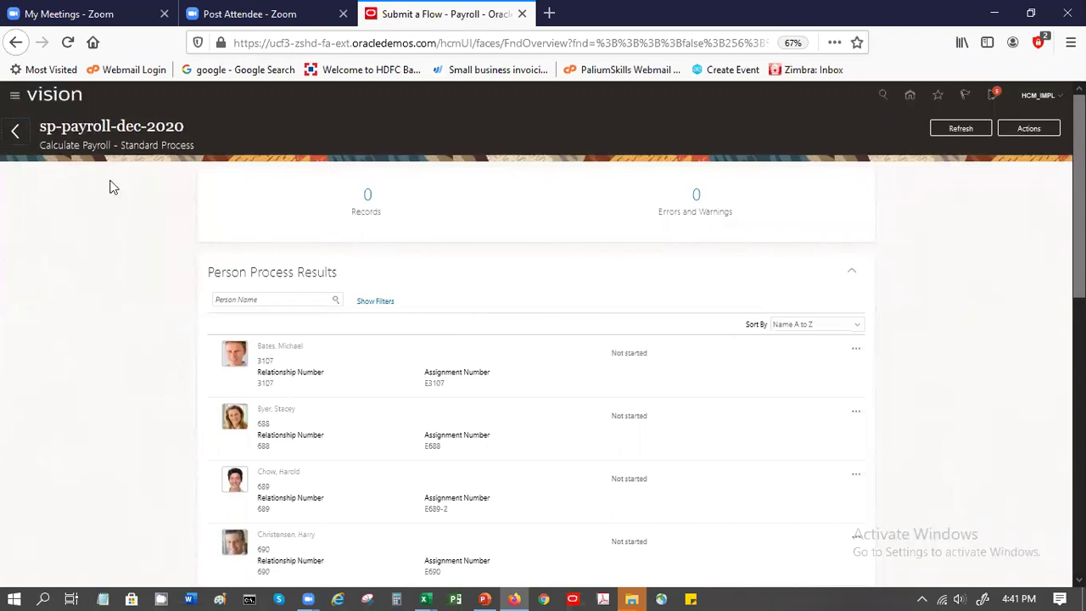
pyautogui.click(16, 131)
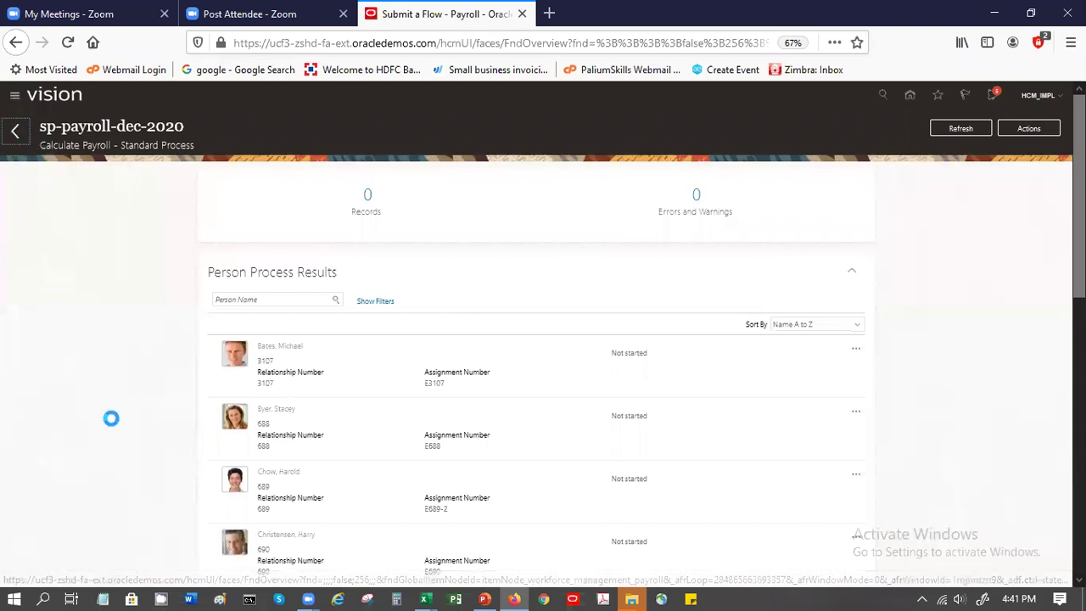
# Open sample-ff.txt in Notepad and examine its Union A Dues Validation and date validation formulas
pyautogui.rightClick(93, 591)
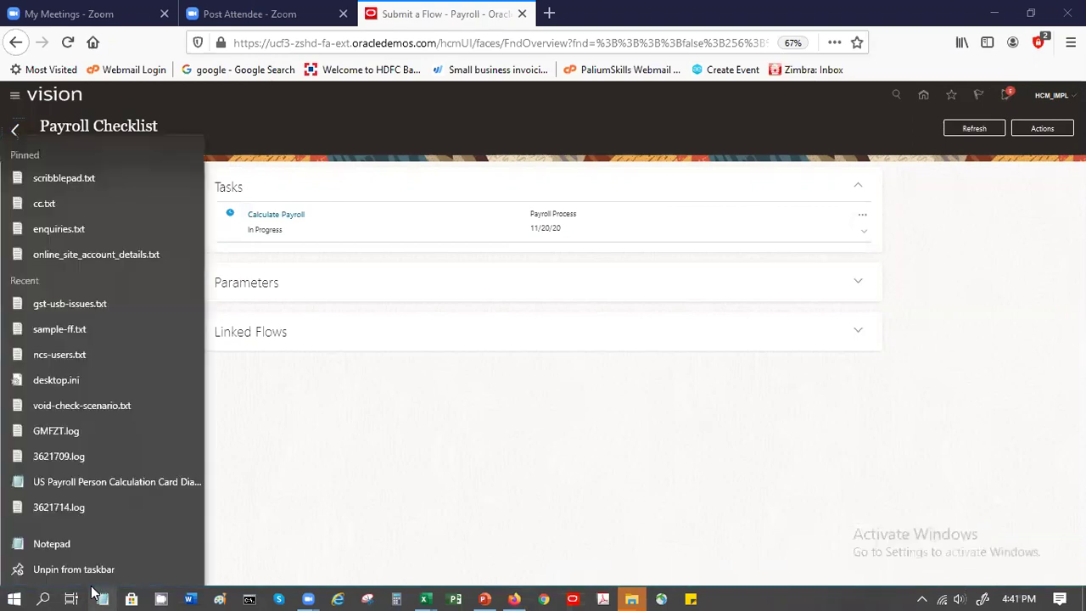
pyautogui.click(34, 335)
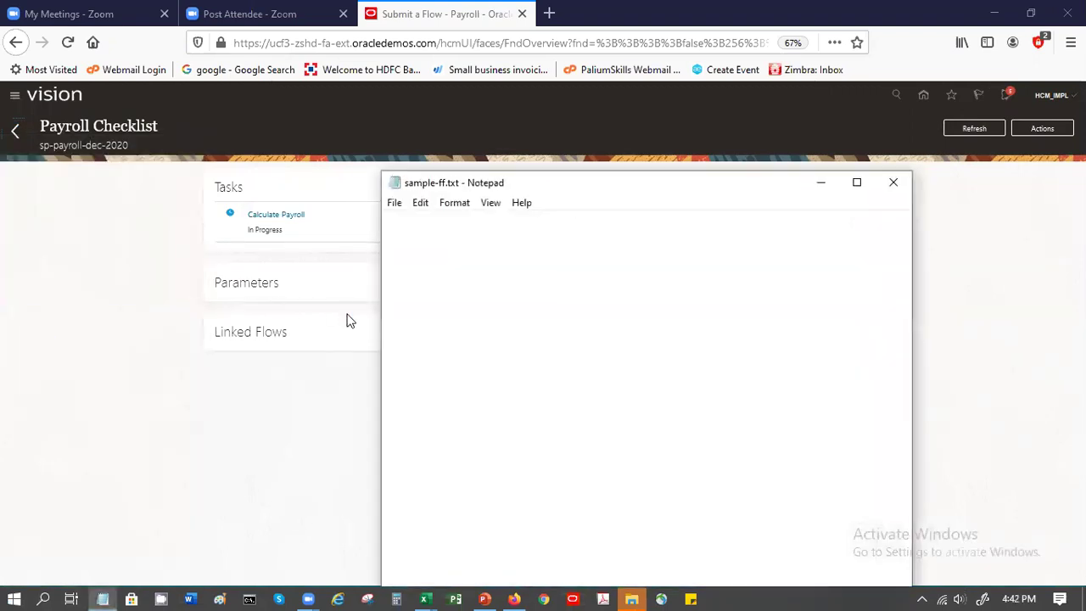
pyautogui.doubleClick(568, 185)
pyautogui.scroll(-8, 567, 180)
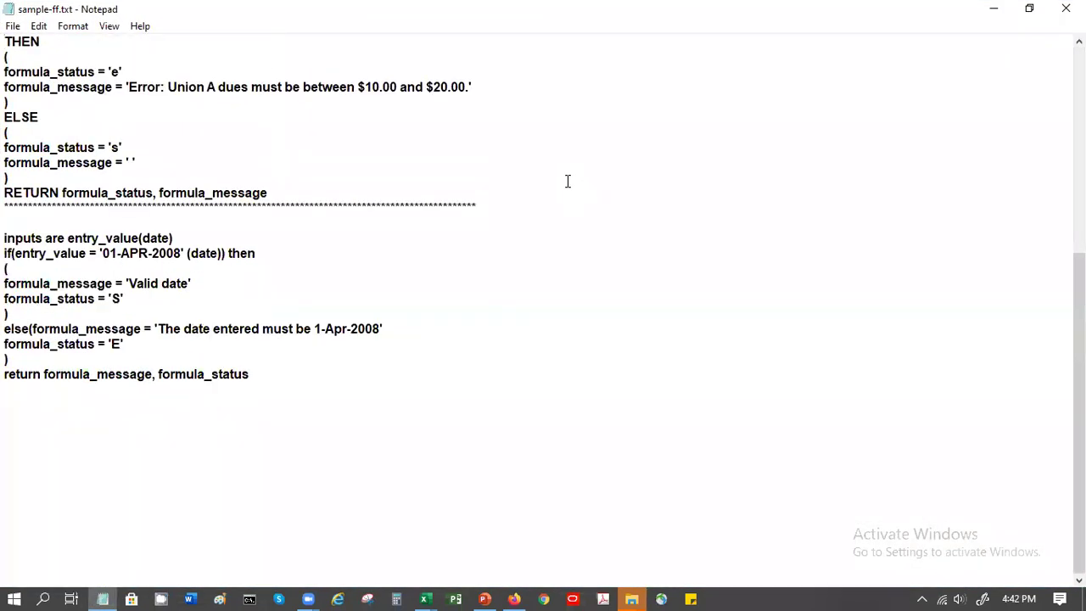
pyautogui.scroll(8, 568, 180)
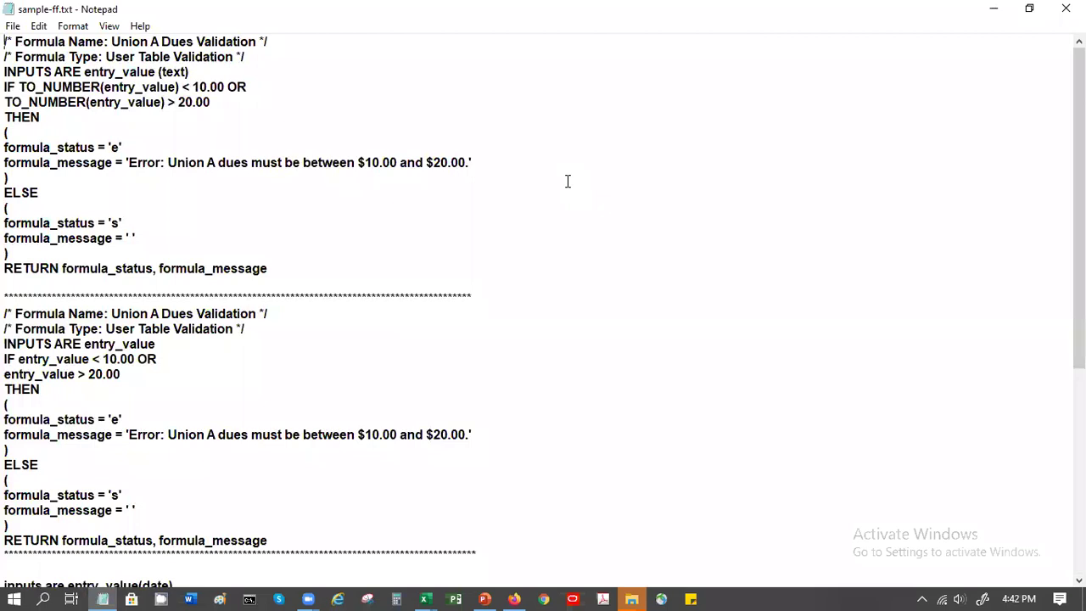
pyautogui.rightClick(105, 592)
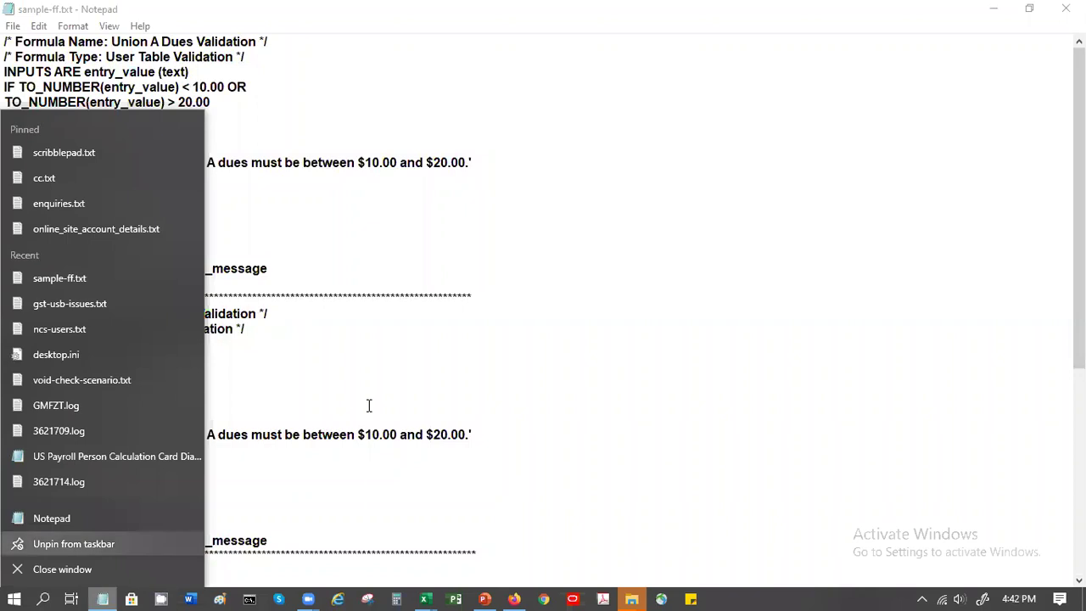
pyautogui.click(499, 346)
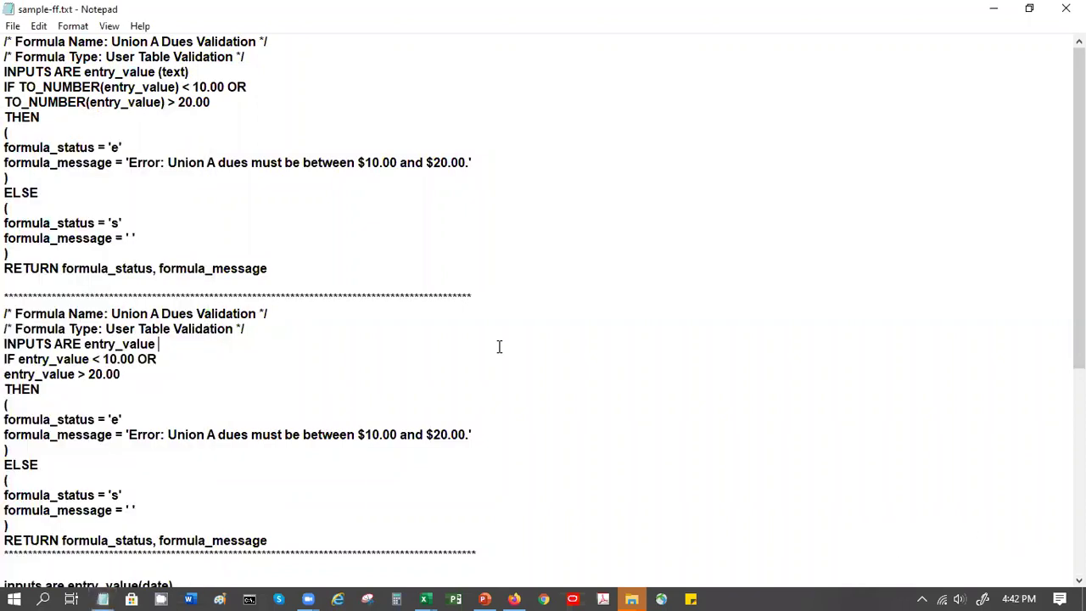
pyautogui.scroll(-8, 499, 346)
pyautogui.click(498, 346)
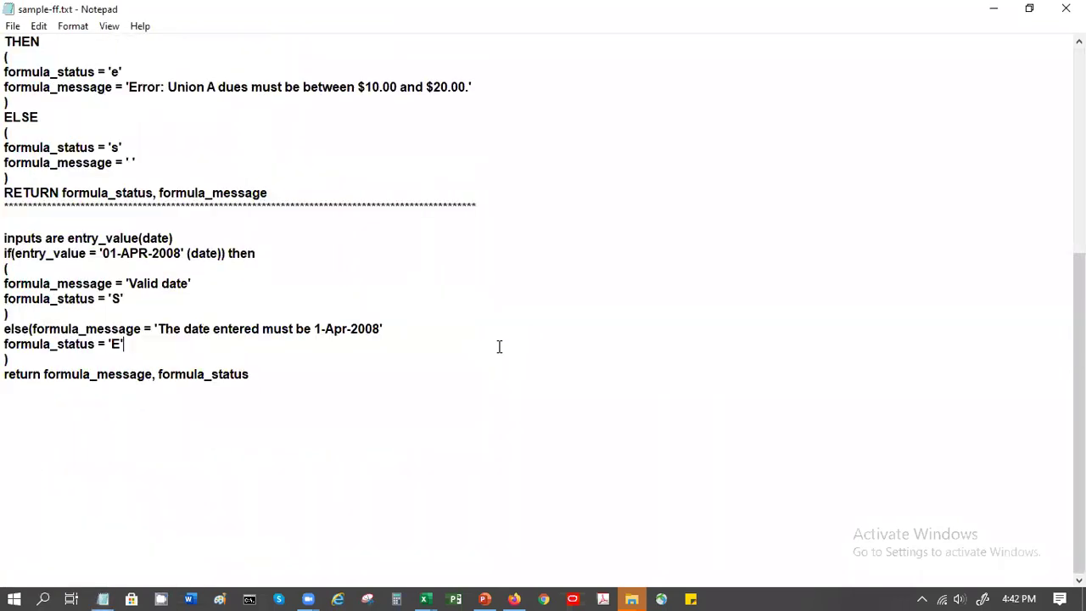
pyautogui.scroll(8, 499, 346)
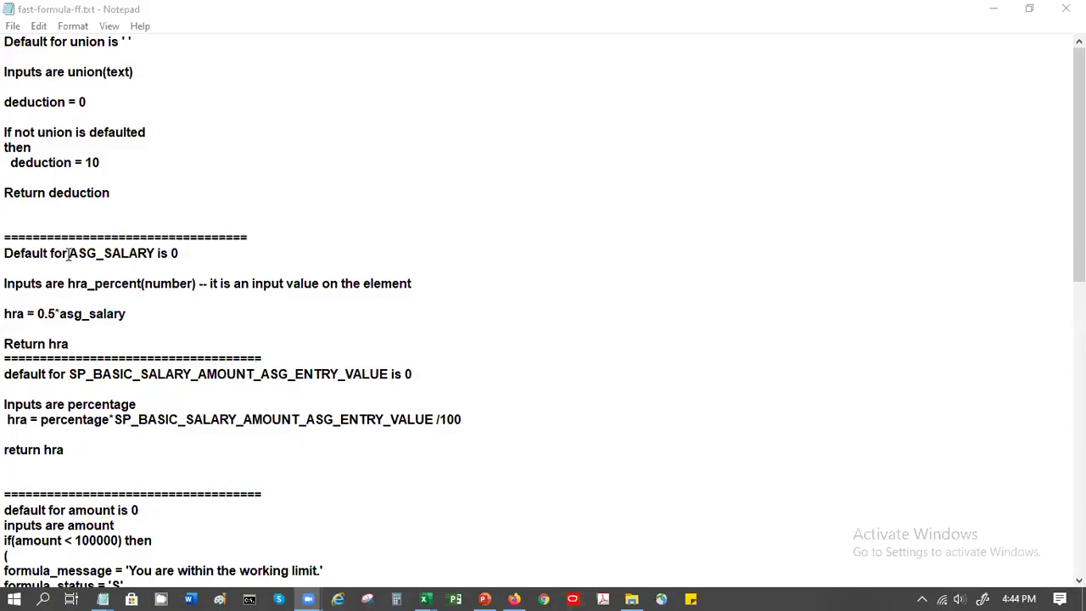
# In fast-formula-ff.txt, select the HRA formula that uses SP_BASIC_SALARY_AMOUNT_ASG_ENTRY_VALUE, from its default line to return hra
pyautogui.click(69, 374)
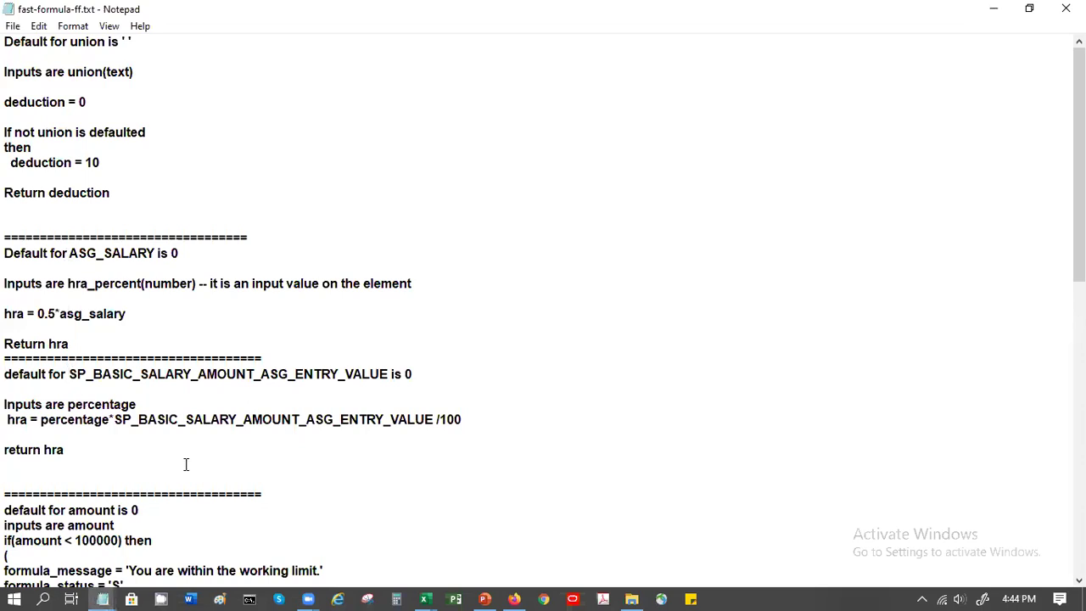
pyautogui.hotkey('shift', 'Down')
pyautogui.hotkey('shift', 'Down')
pyautogui.hotkey('shift', 'Down')
pyautogui.hotkey('shift', 'Down')
pyautogui.hotkey('shift', 'Down')
pyautogui.hotkey('shift', 'Down')
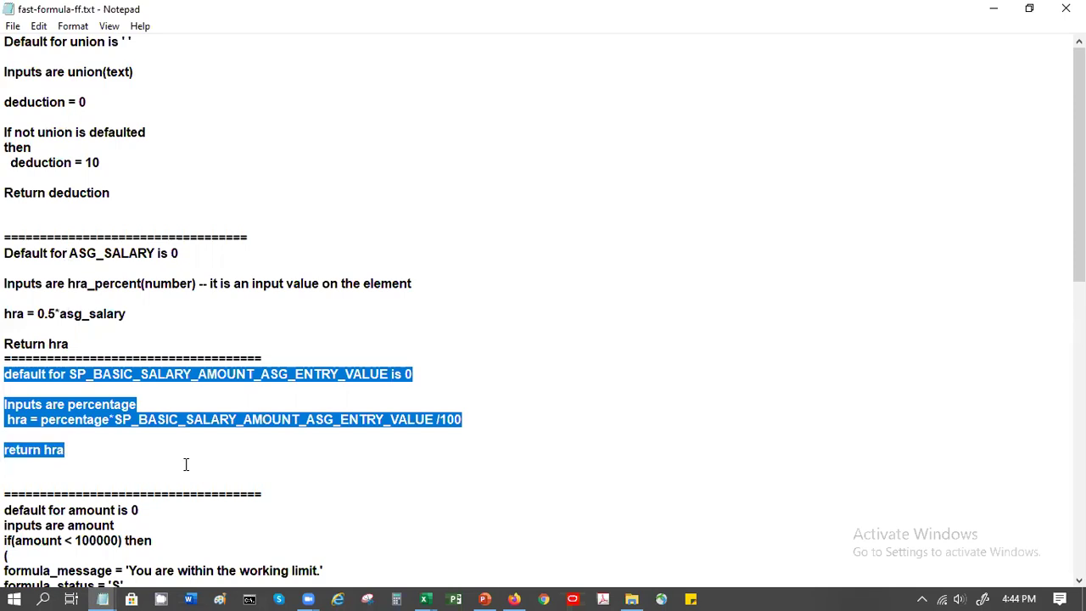
# Examine the amount validation formula, its setup steps and the EE PF and ER PF notes, and return to the percentage-based HRA formula
pyautogui.press('Down')
pyautogui.press('Down')
pyautogui.press('Down')
pyautogui.press('Down')
pyautogui.press('Down')
pyautogui.press('Down')
pyautogui.press('Down')
pyautogui.press('Down')
pyautogui.press('Down')
pyautogui.press('Down')
pyautogui.press('Down')
pyautogui.press('Down')
pyautogui.press('Down')
pyautogui.press('Down')
pyautogui.press('Down')
pyautogui.press('Down')
pyautogui.press('Down')
pyautogui.press('Down')
pyautogui.press('Down')
pyautogui.press('Down')
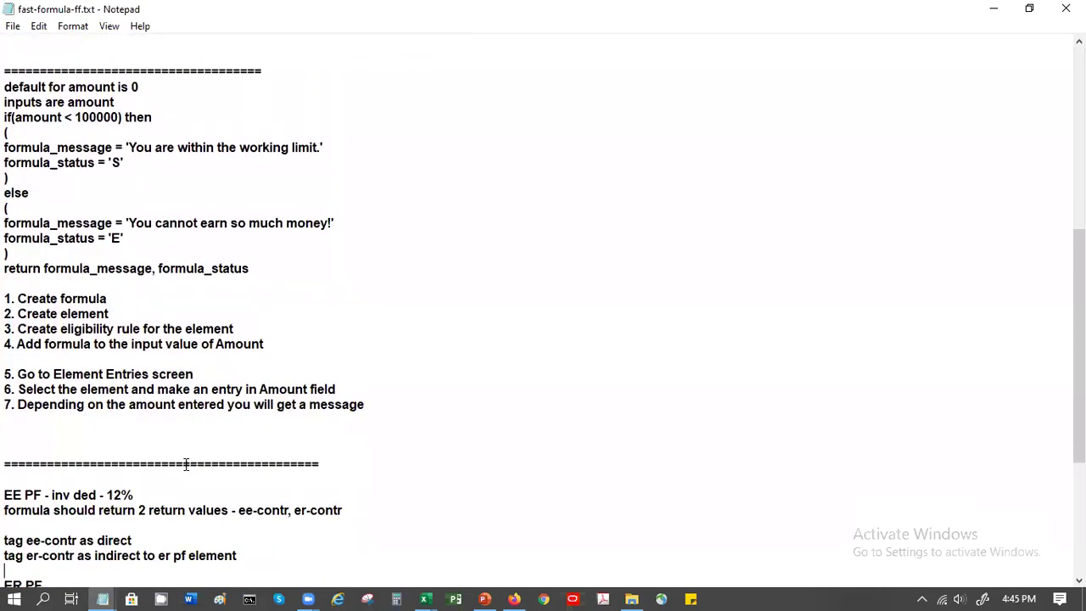
pyautogui.press('Down')
pyautogui.press('Down')
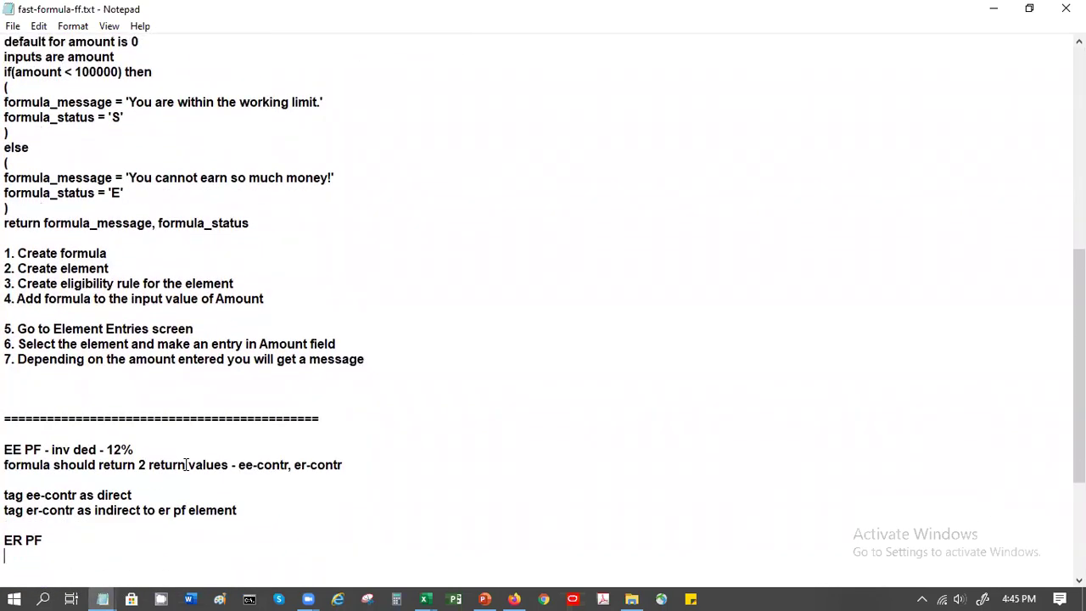
pyautogui.press('Up')
pyautogui.press('Up')
pyautogui.press('Up')
pyautogui.press('Up')
pyautogui.press('Up')
pyautogui.press('Up')
pyautogui.press('Up')
pyautogui.press('Up')
pyautogui.press('Up')
pyautogui.press('Up')
pyautogui.press('Up')
pyautogui.press('Up')
pyautogui.press('Up')
pyautogui.press('Up')
pyautogui.press('Up')
pyautogui.press('Up')
pyautogui.press('Up')
pyautogui.press('Up')
pyautogui.press('Up')
pyautogui.press('Up')
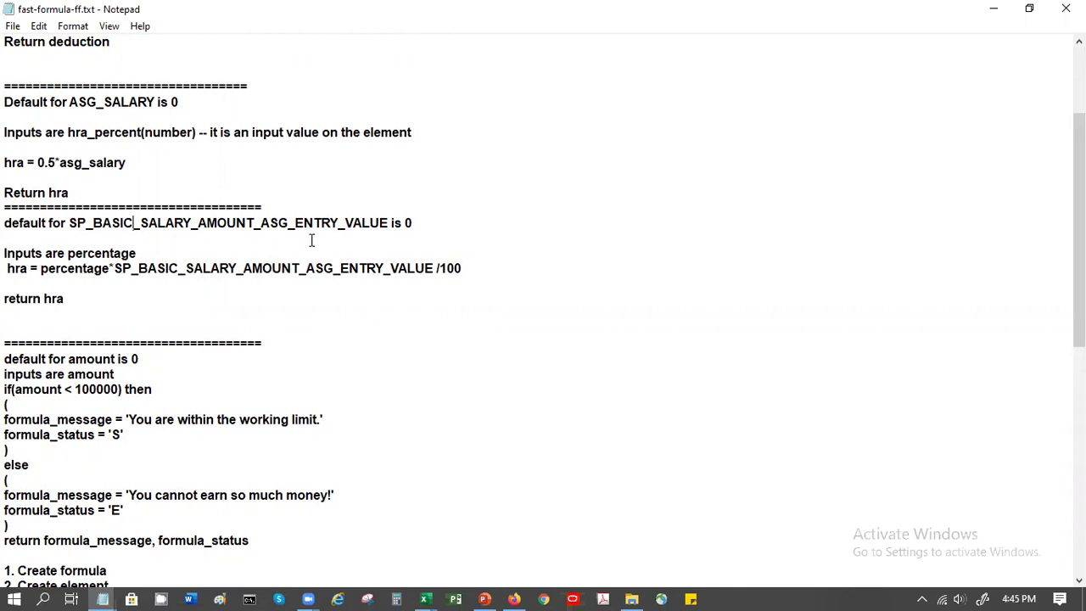
# Examine the default and inputs lines of the percentage-based HRA formula in fast-formula-ff.txt
pyautogui.click(306, 221)
pyautogui.click(76, 253)
pyautogui.click(82, 223)
# Switch to Firefox and return from the Submit a Flow page to the Oracle home page
pyautogui.moveTo(524, 592)
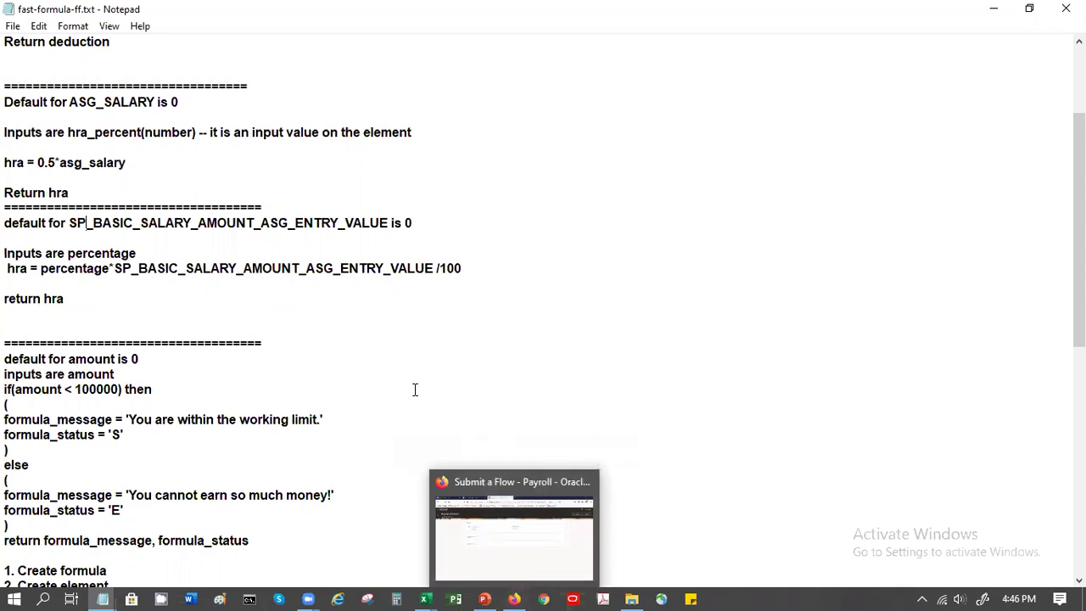
pyautogui.click(513, 594)
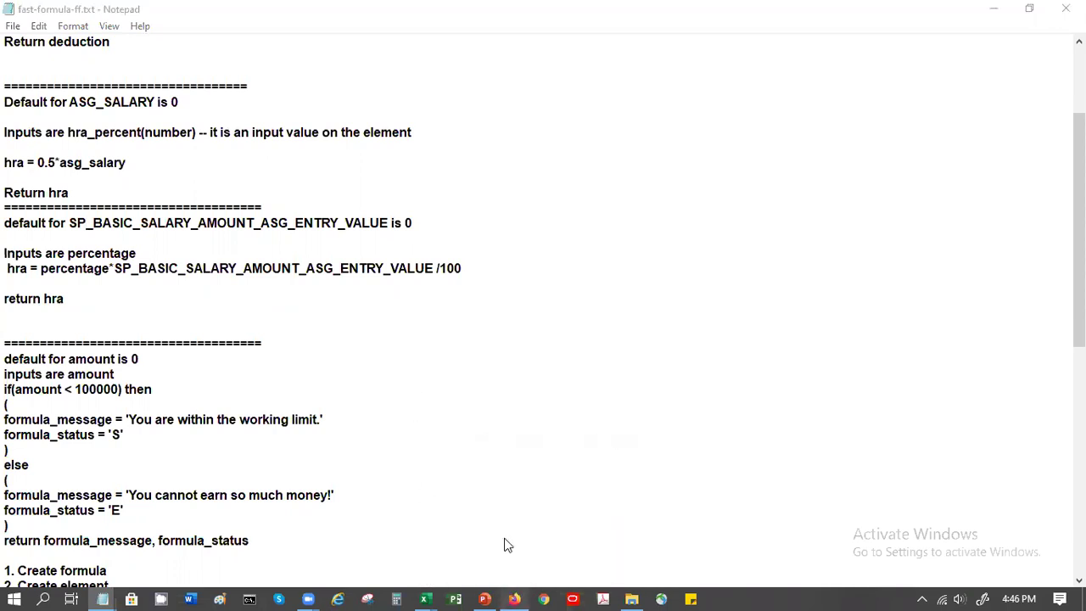
pyautogui.click(923, 96)
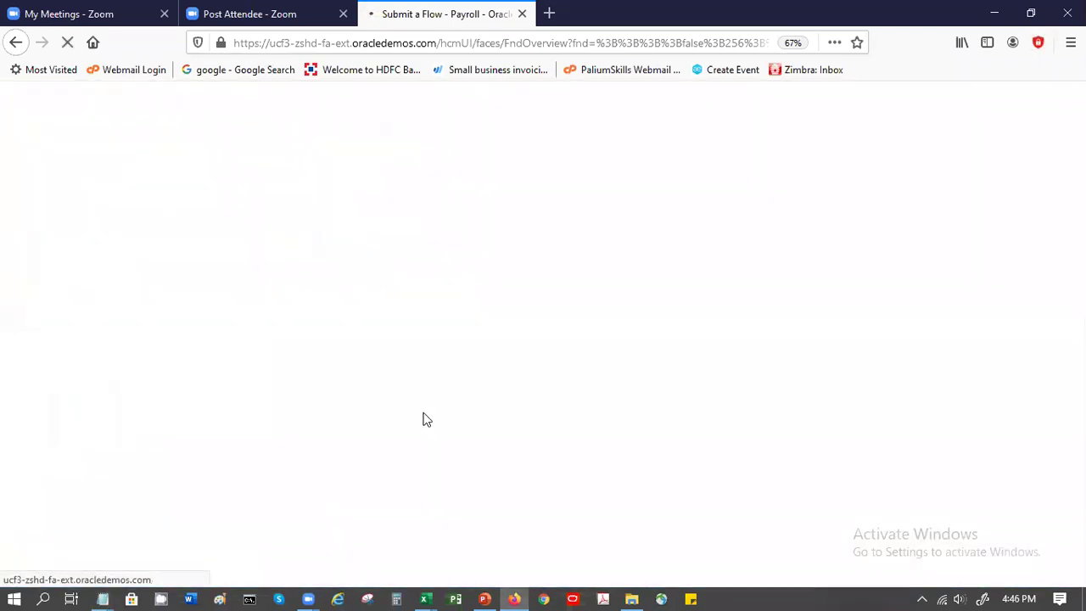
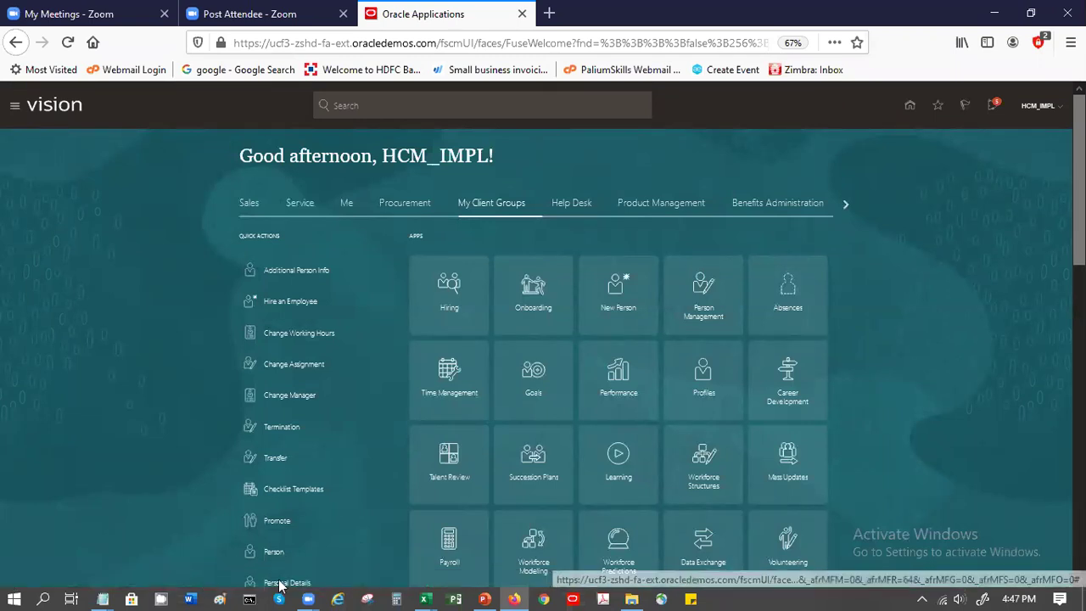
# Bring fast-formula-ff.txt back up in Notepad and select the percentage-based HRA formula from its default line to return hra
pyautogui.moveTo(103, 599)
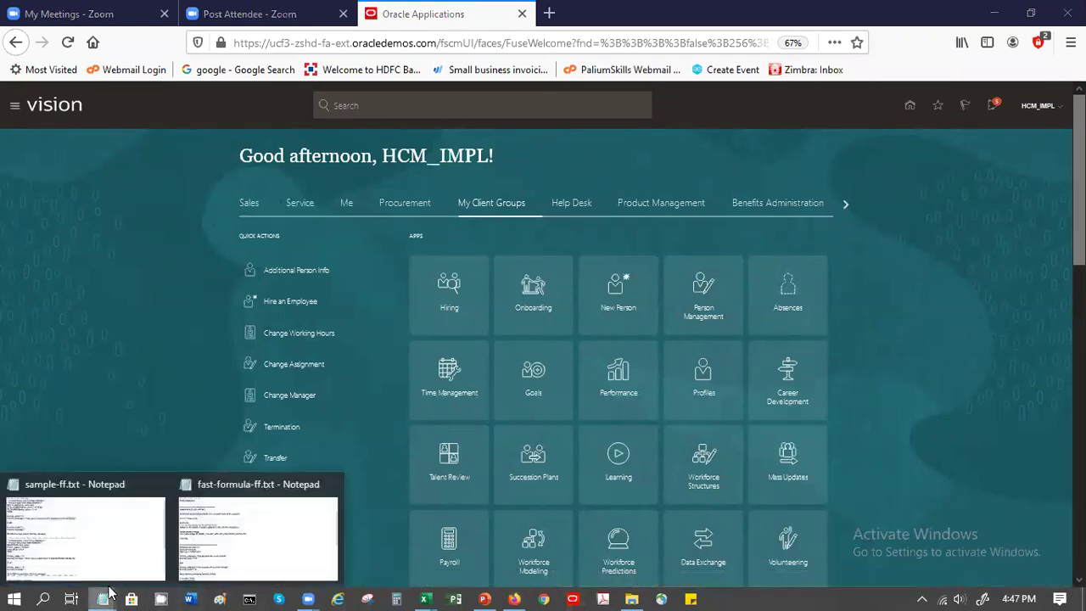
pyautogui.click(210, 539)
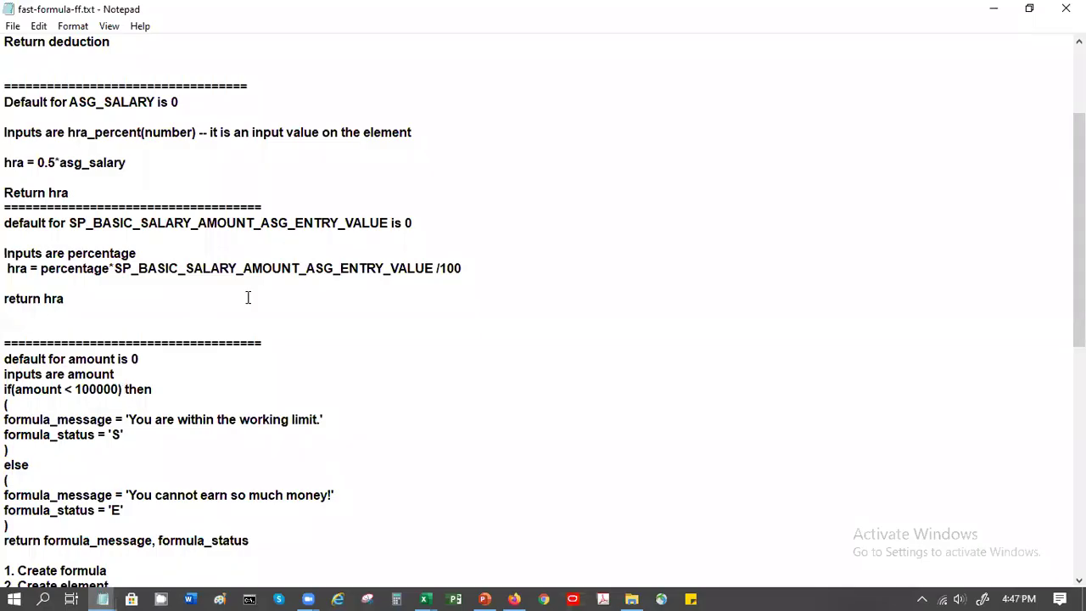
pyautogui.moveTo(126, 311); pyautogui.dragTo(6, 224)
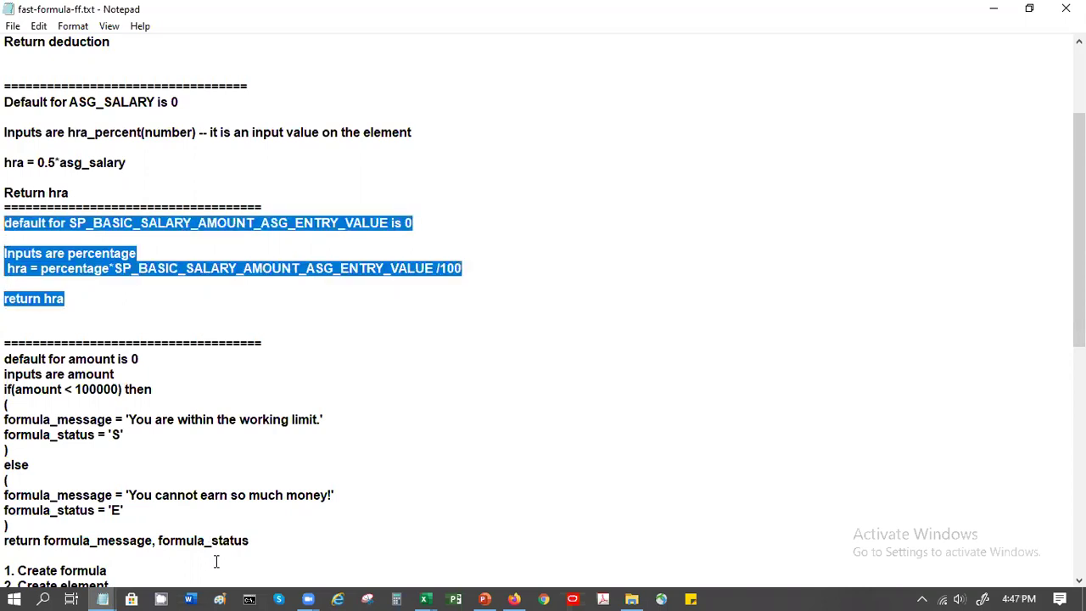
# Switch to Firefox, expand the My Client Groups quick actions, find "Element" on the page and open Elements
pyautogui.click(514, 597)
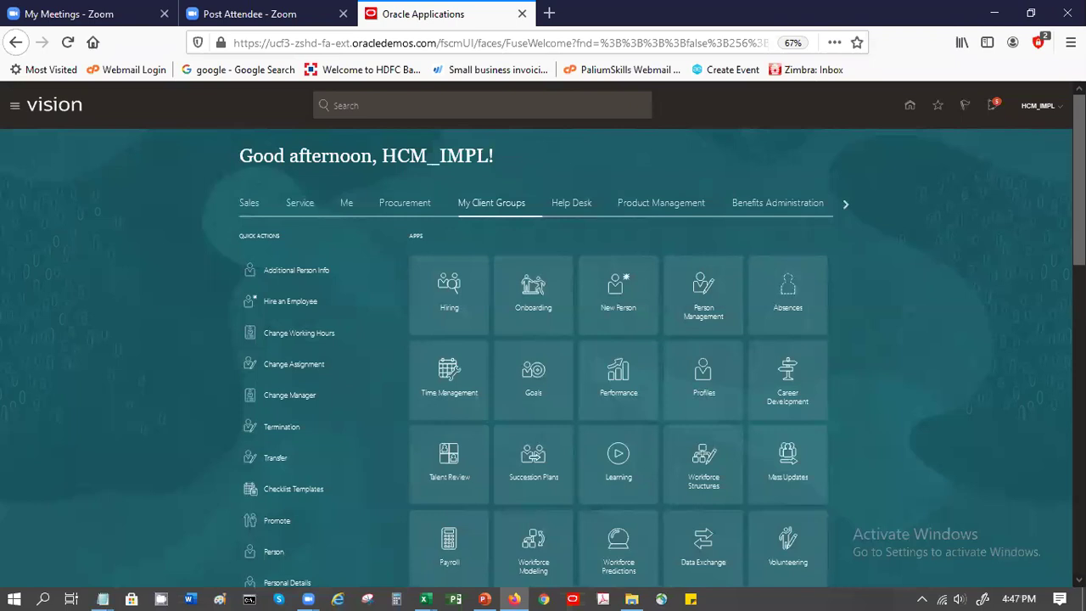
pyautogui.scroll(-5, 543, 339)
pyautogui.scroll(2, 543, 339)
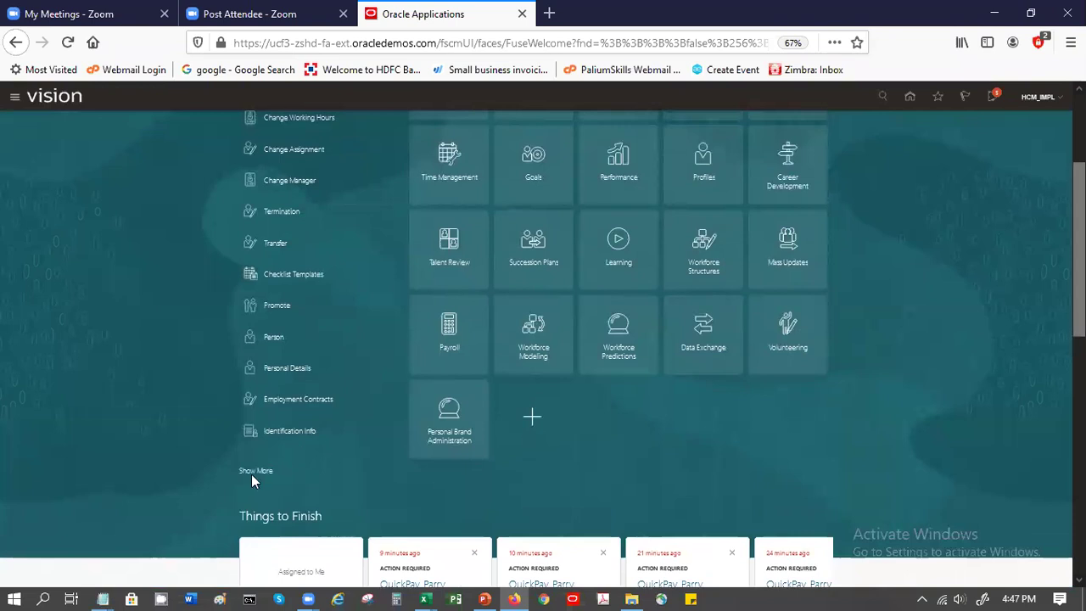
pyautogui.click(244, 472)
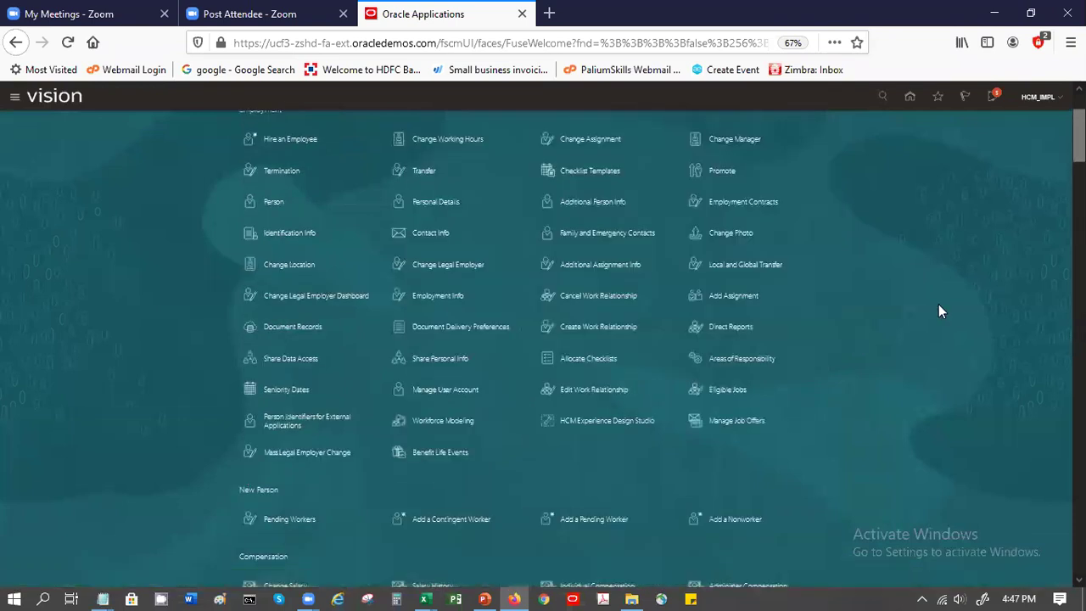
pyautogui.scroll(-9, 542, 348)
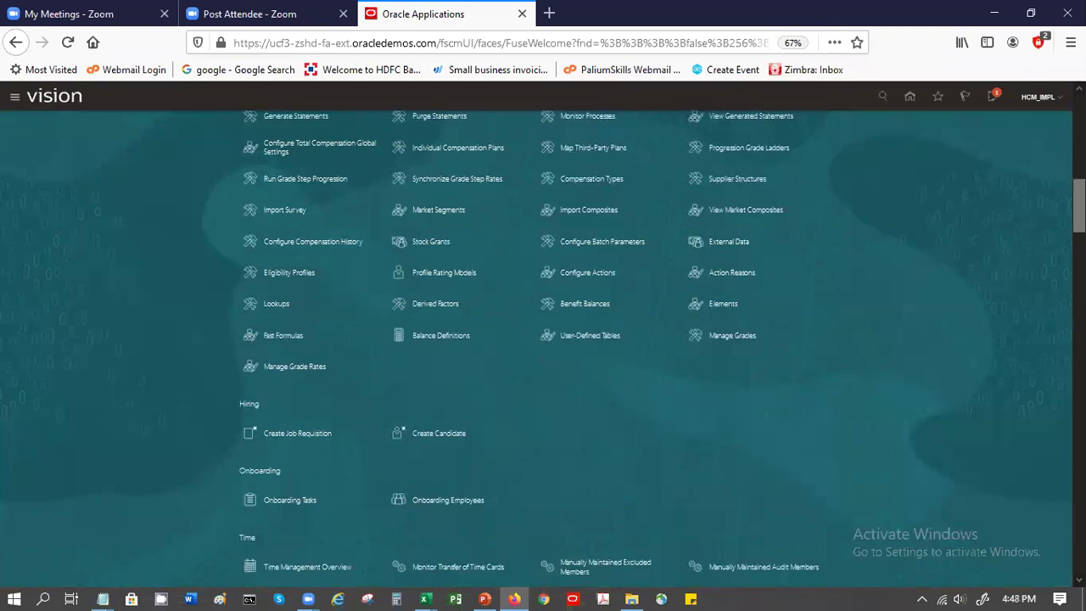
pyautogui.hotkey('ctrl', 'f')
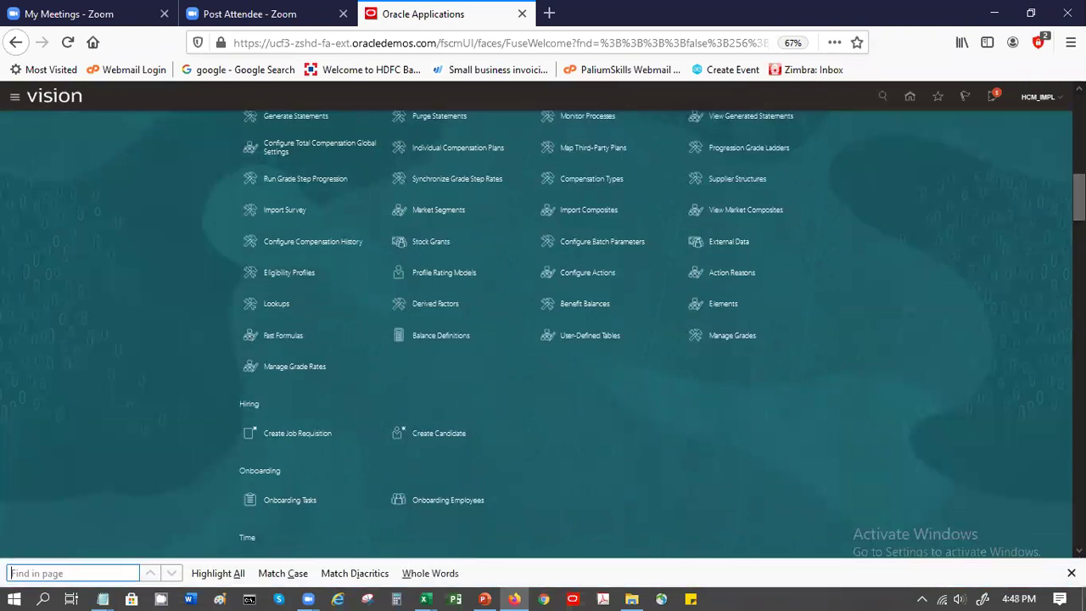
pyautogui.write('h')
pyautogui.press('BackSpace')
pyautogui.write('Element')
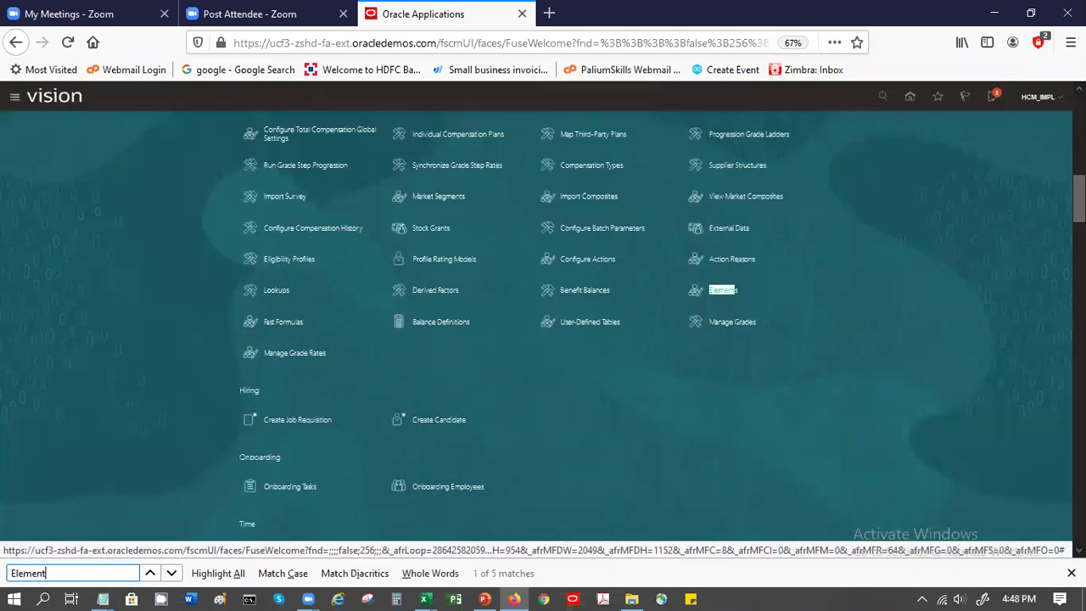
pyautogui.click(720, 297)
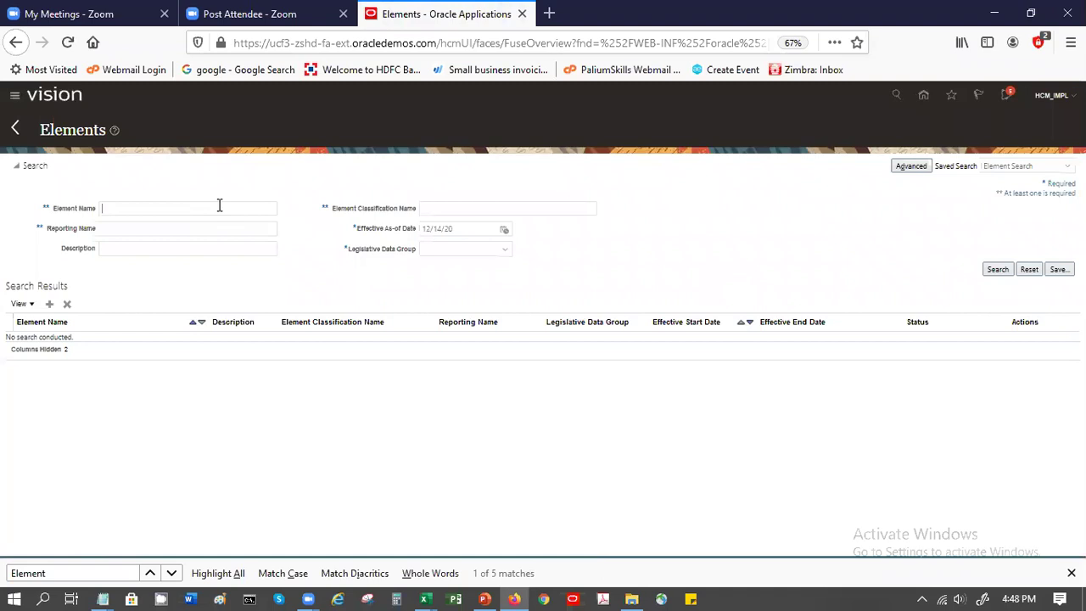
# Search for Regular Salary elements in the US Legislative Data Group and open Regular Salary WDP for editing
pyautogui.write('Regular Salary')
pyautogui.click(1006, 269)
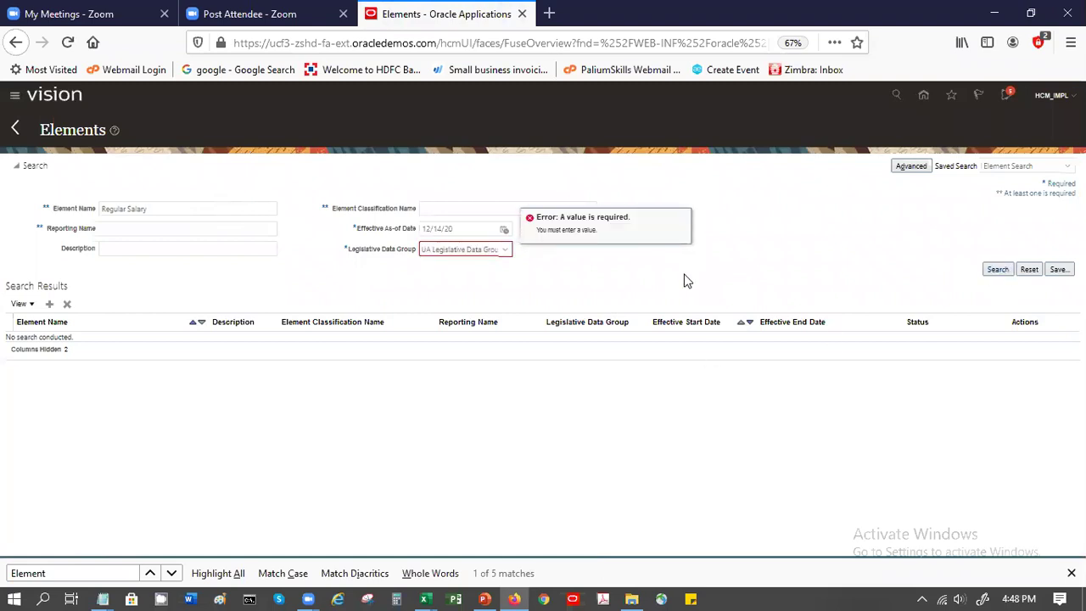
pyautogui.press('s')
pyautogui.click(991, 271)
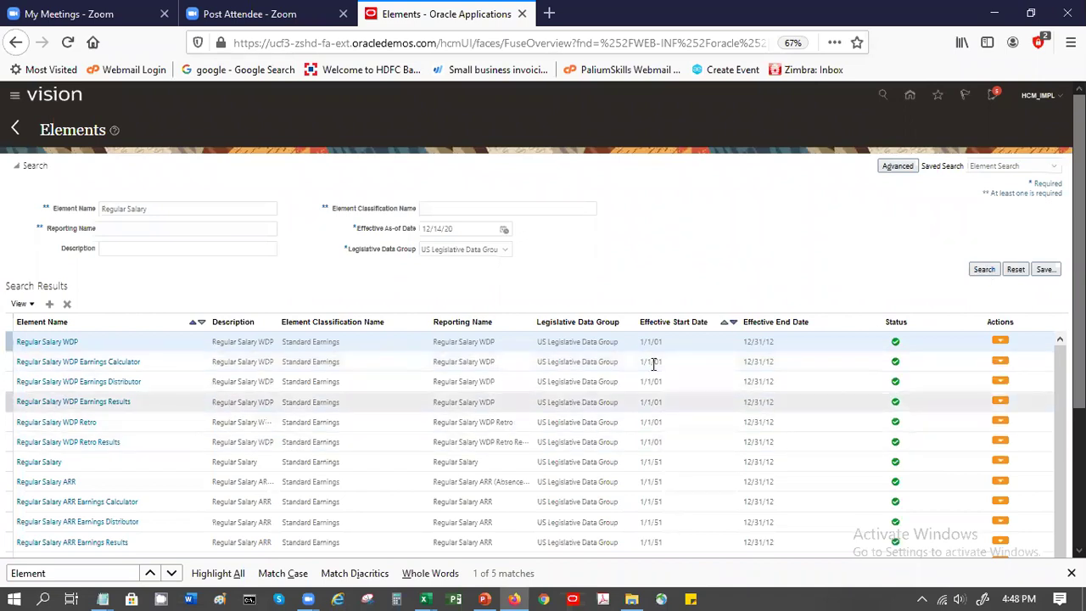
pyautogui.click(998, 344)
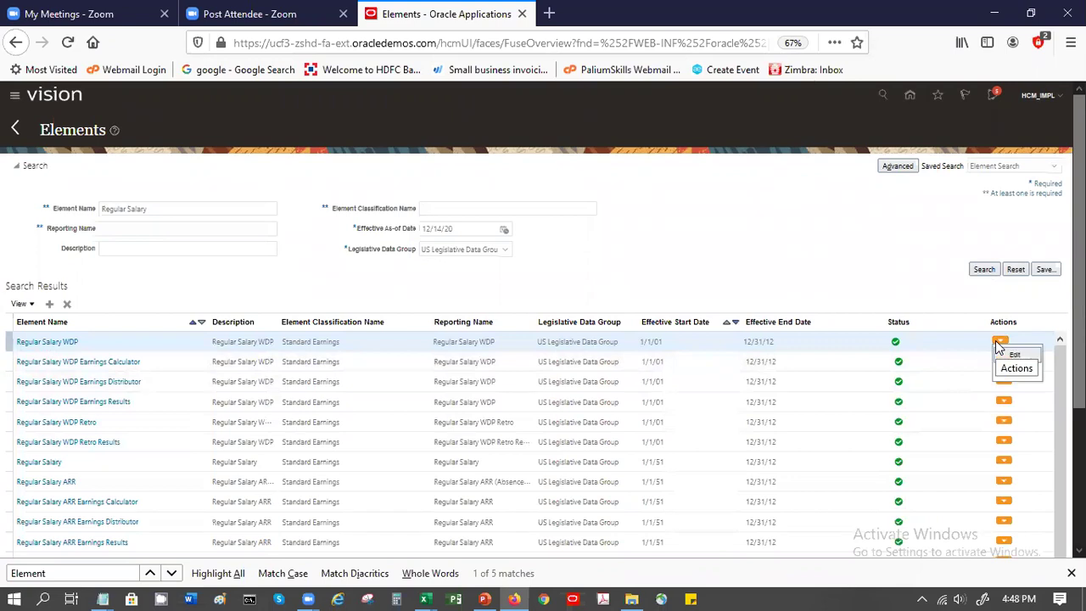
pyautogui.click(1009, 354)
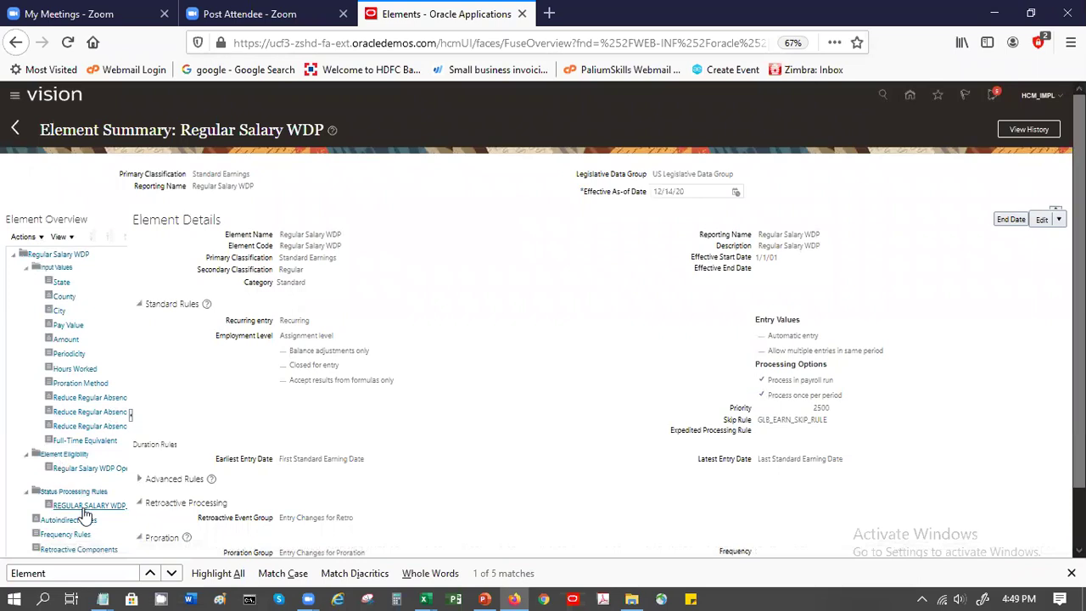
# Show the element's status processing rule and copy its formula name, REGULAR SALARY WDP_EARN_BASE
pyautogui.click(82, 507)
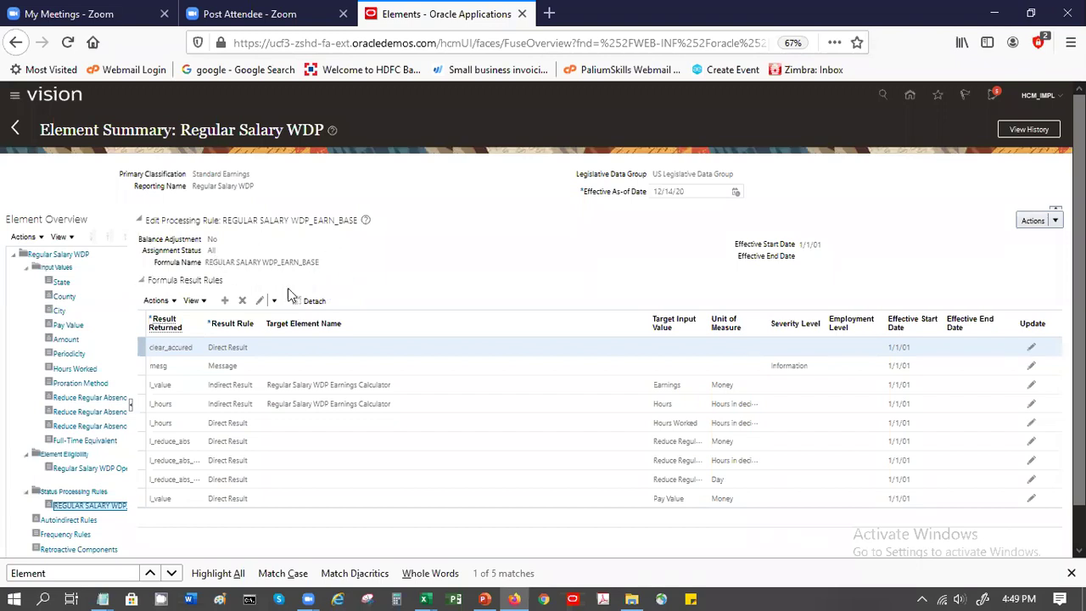
pyautogui.doubleClick(249, 262)
pyautogui.tripleClick(249, 262)
pyautogui.hotkey('ctrl', 'c')
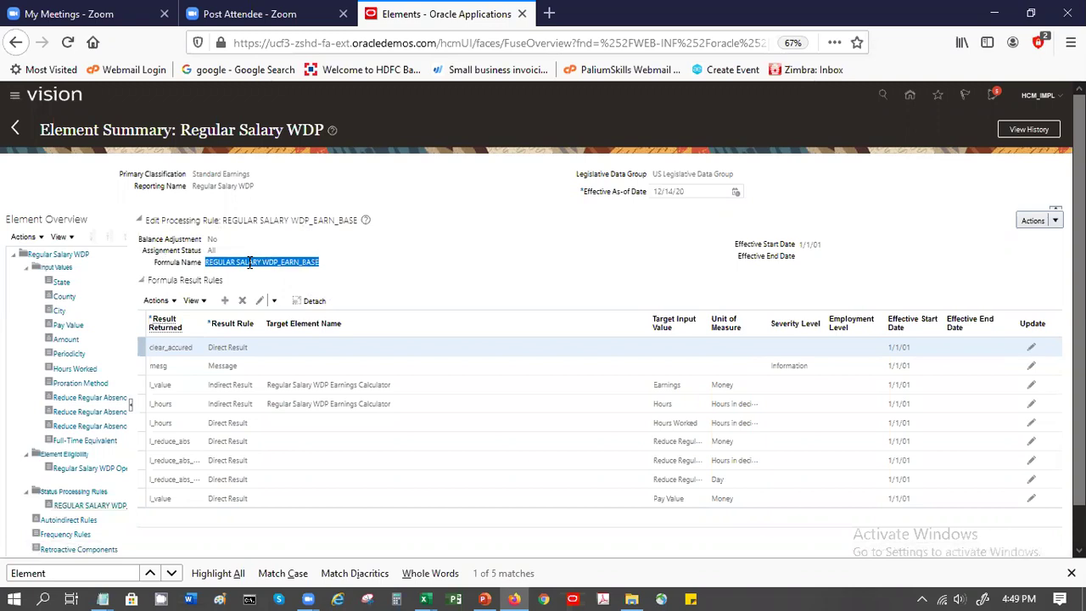
# Return to the home page, expand the quick actions, find "Formu" on the page and open Fast Formulas
pyautogui.click(910, 97)
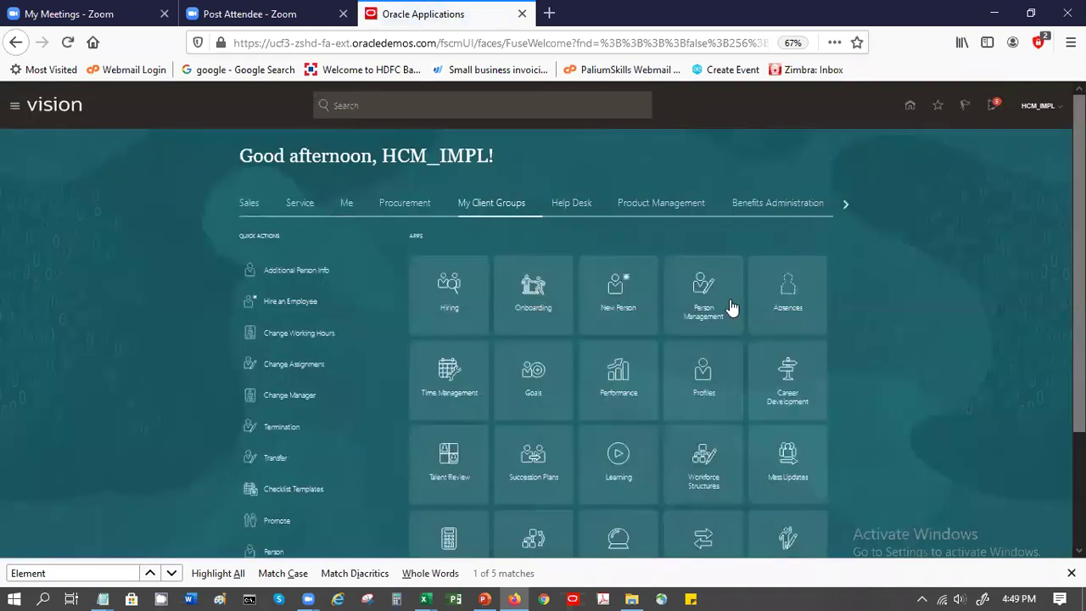
pyautogui.scroll(-5, 532, 145)
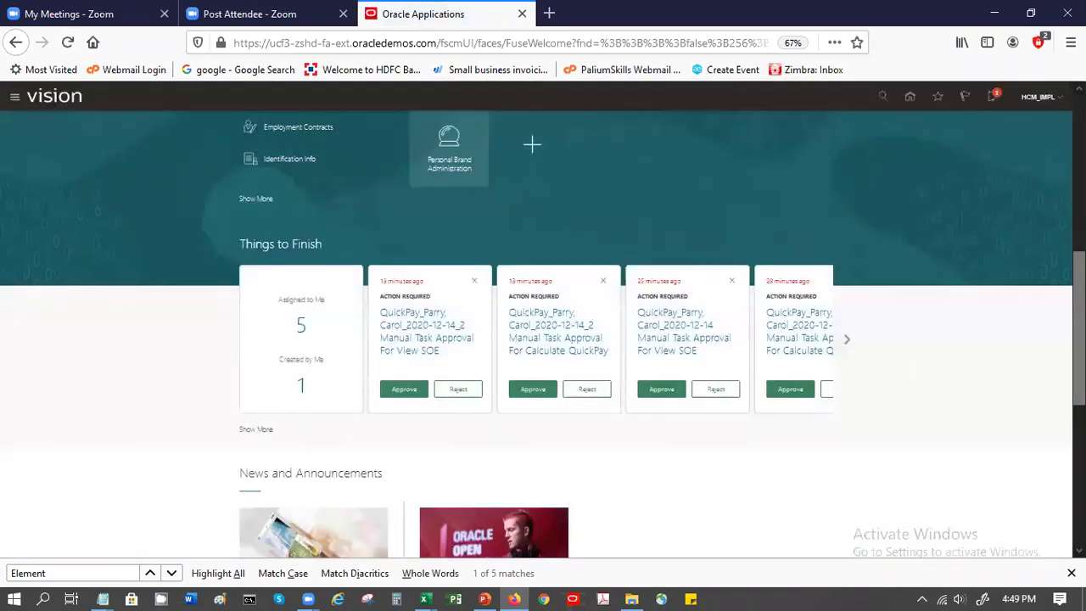
pyautogui.click(266, 201)
pyautogui.hotkey('ctrl', 'f')
pyautogui.write('Fo')
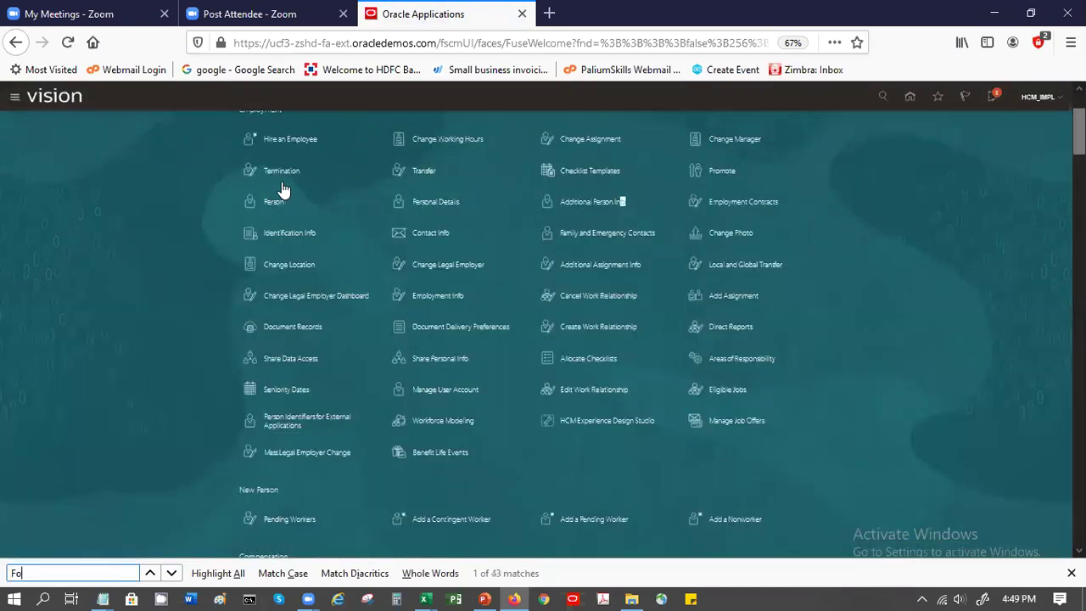
pyautogui.write('rmu')
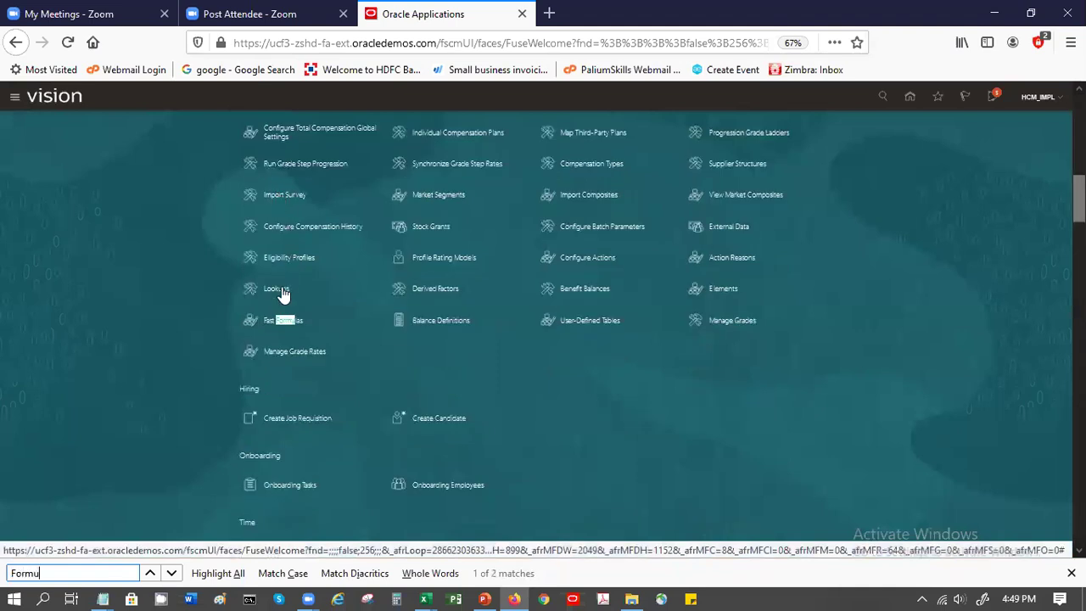
pyautogui.click(295, 323)
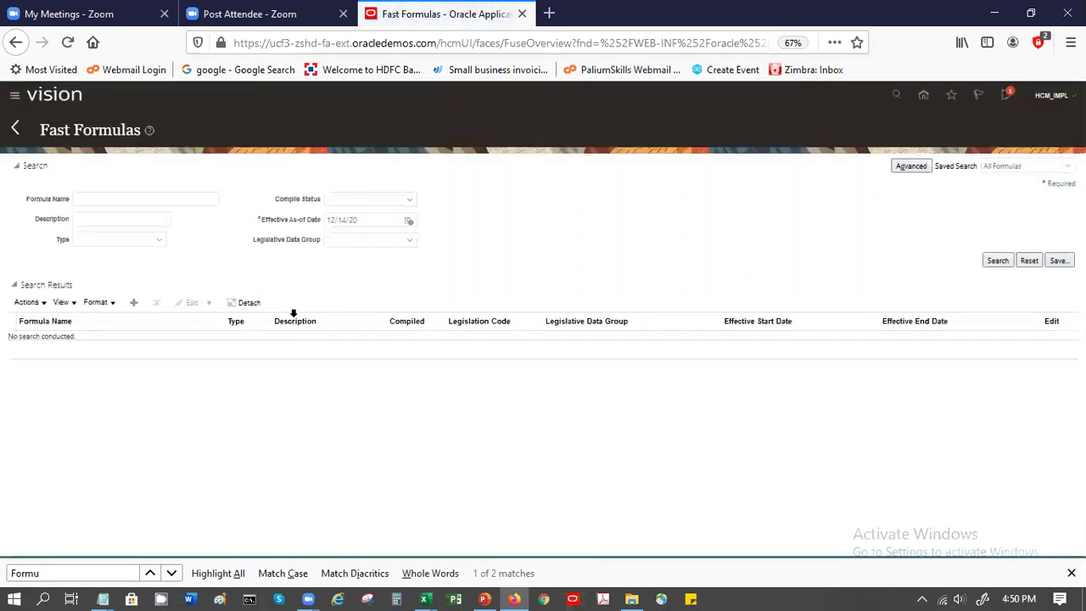
# Search for the formula REGULAR SALARY WDP_EARN_BASE in the US Legislative Data Group and open it
pyautogui.click(88, 201)
pyautogui.hotkey('ctrl', 'v')
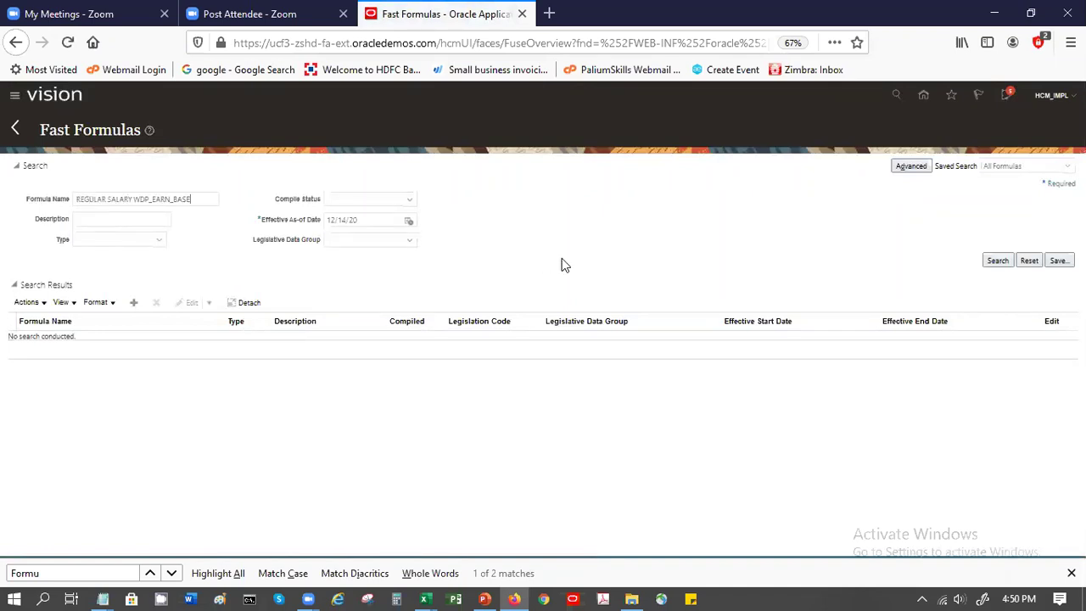
pyautogui.click(996, 263)
pyautogui.click(354, 243)
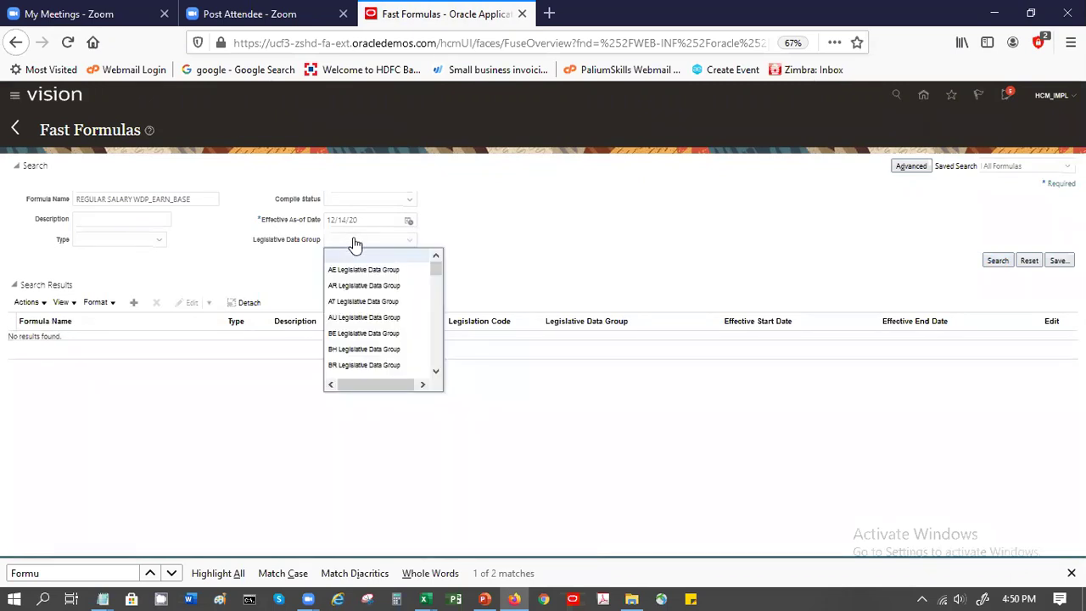
pyautogui.press('u')
pyautogui.press('Down')
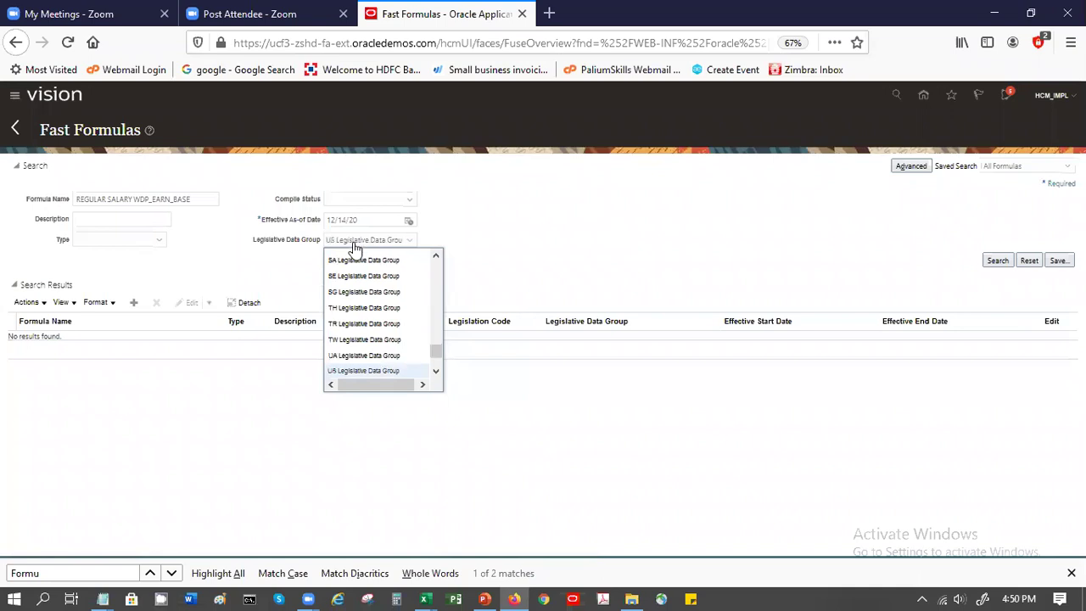
pyautogui.press('Return')
pyautogui.click(995, 262)
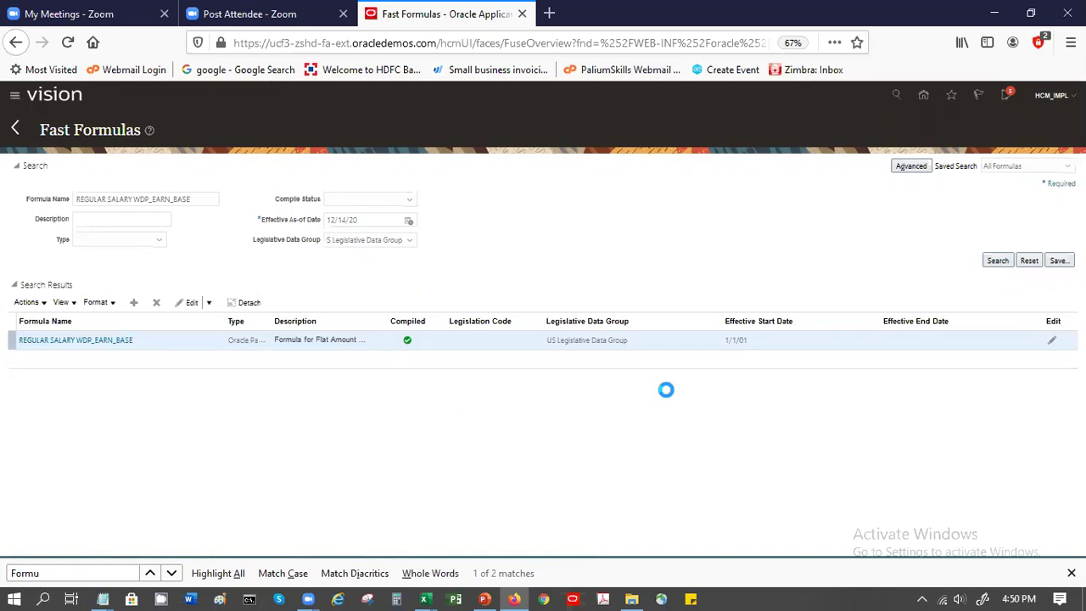
pyautogui.click(102, 342)
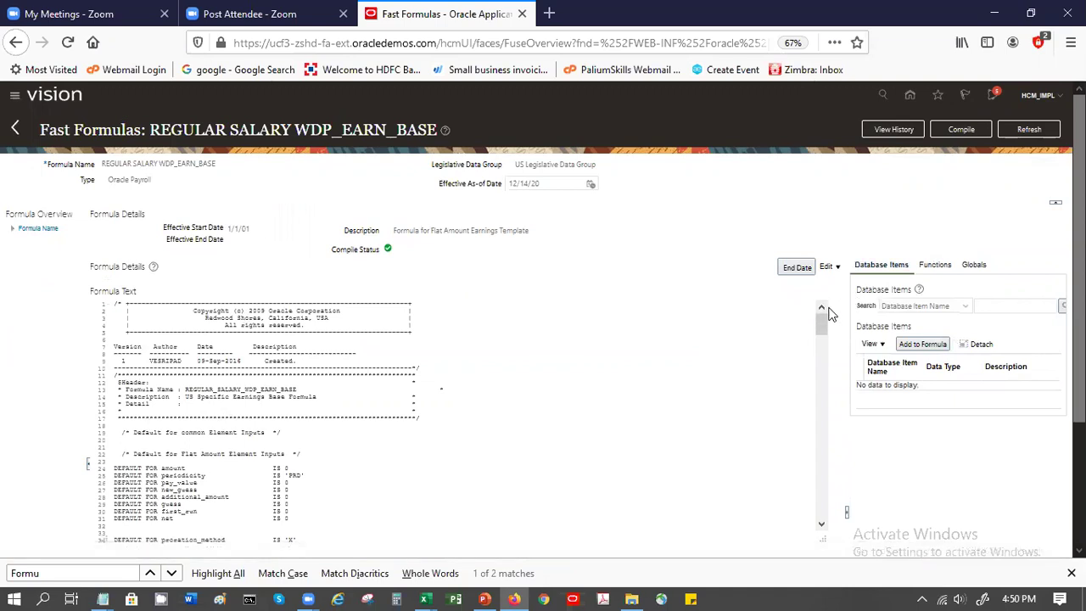
# Search the formula's database items by name for Bonus
pyautogui.click(992, 307)
pyautogui.write('S')
pyautogui.press('BackSpace')
pyautogui.write('Bonus')
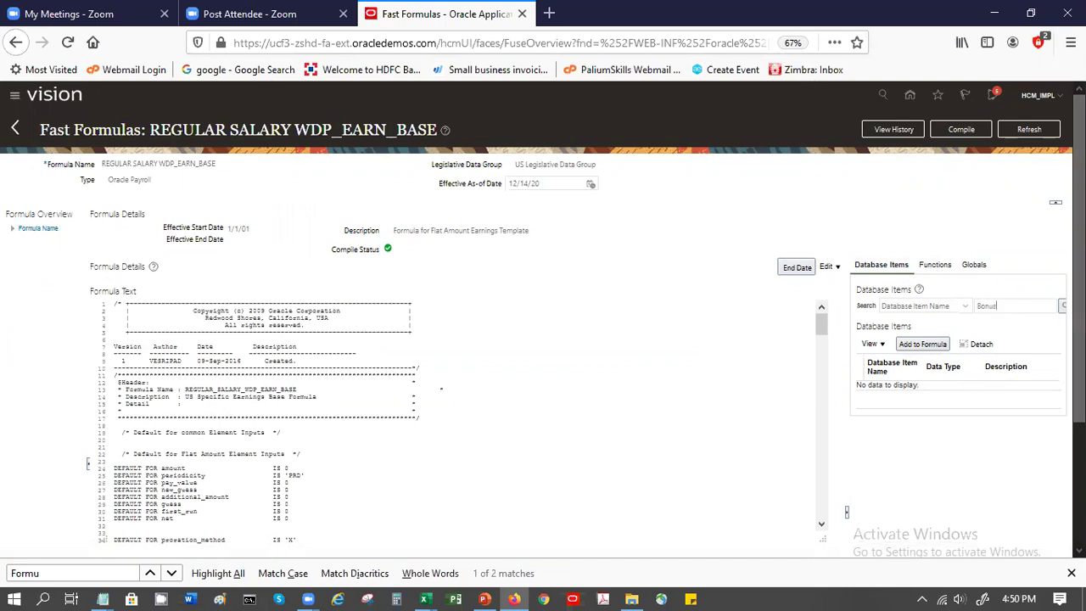
pyautogui.click(1062, 303)
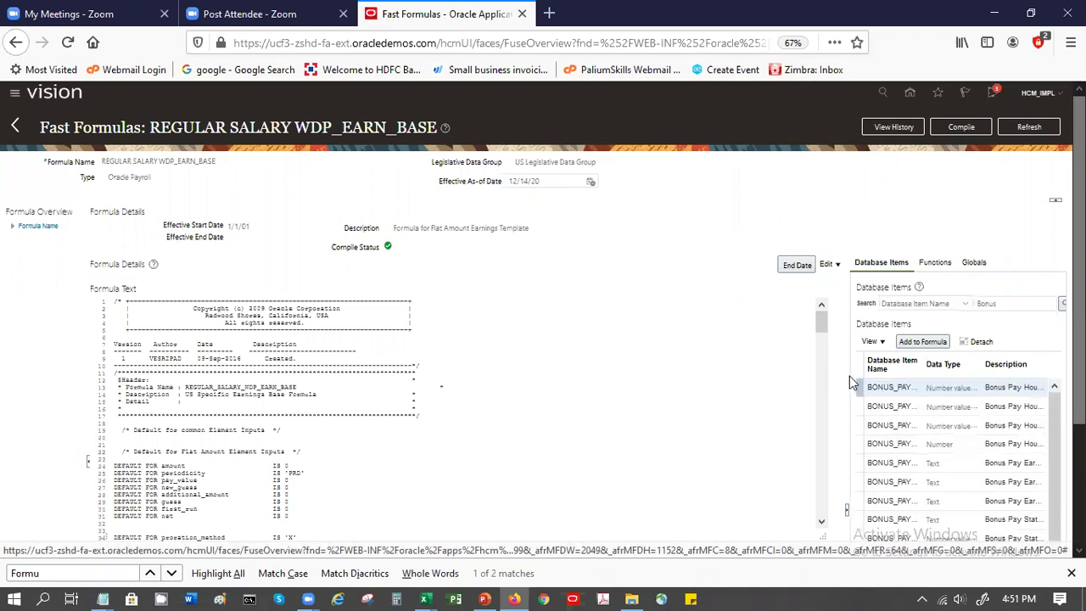
# Widen the Database Items area and its name column, and select BONUS_PAY_HOURS_WORKED_ASG_ENTRY_VALUE
pyautogui.moveTo(849, 375); pyautogui.dragTo(481, 363)
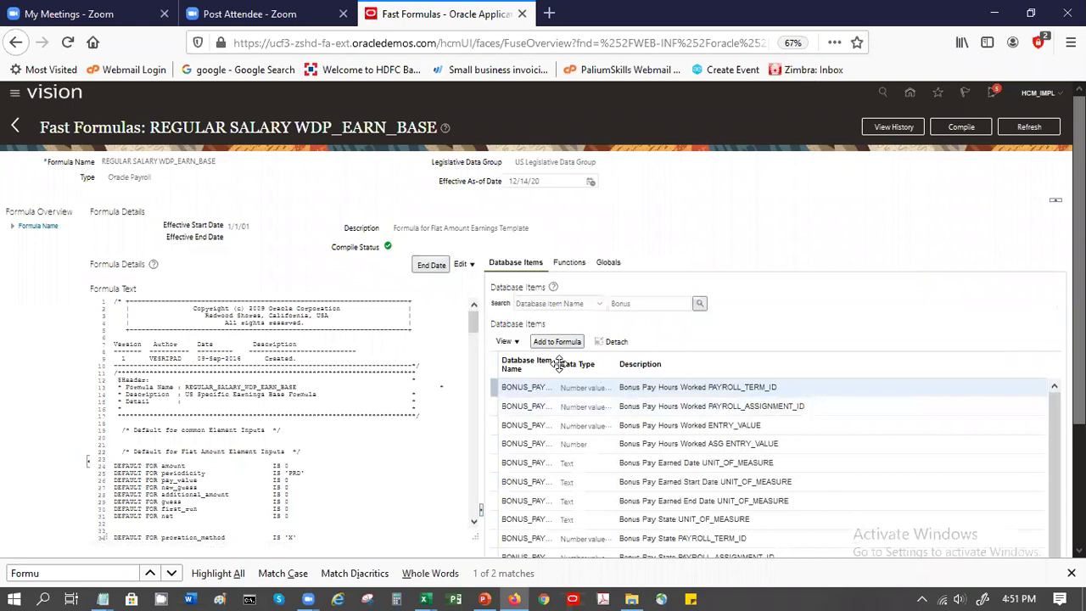
pyautogui.moveTo(558, 363); pyautogui.dragTo(840, 356)
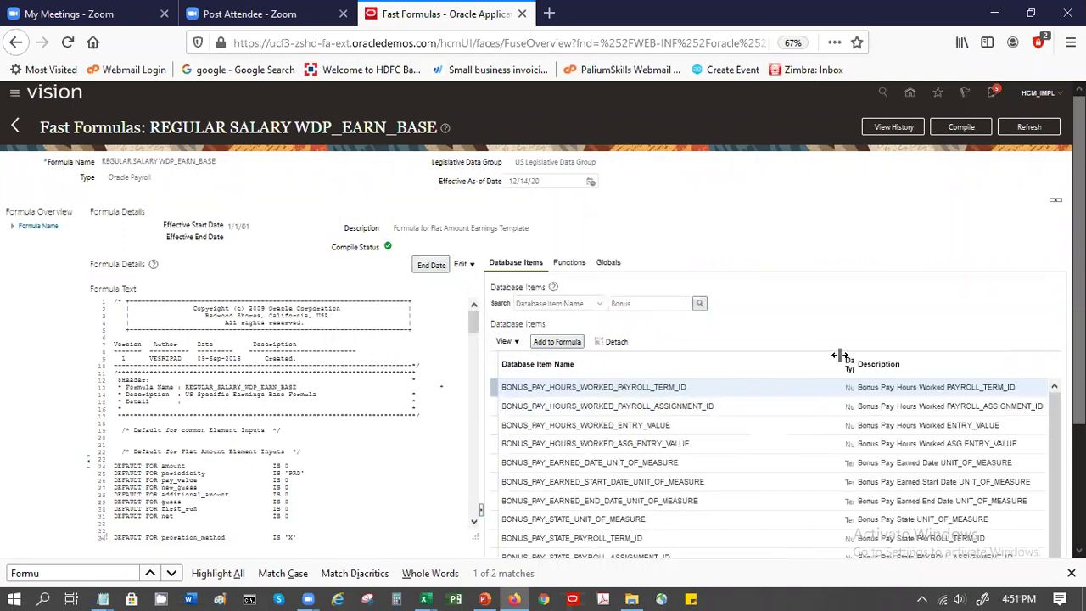
pyautogui.click(660, 443)
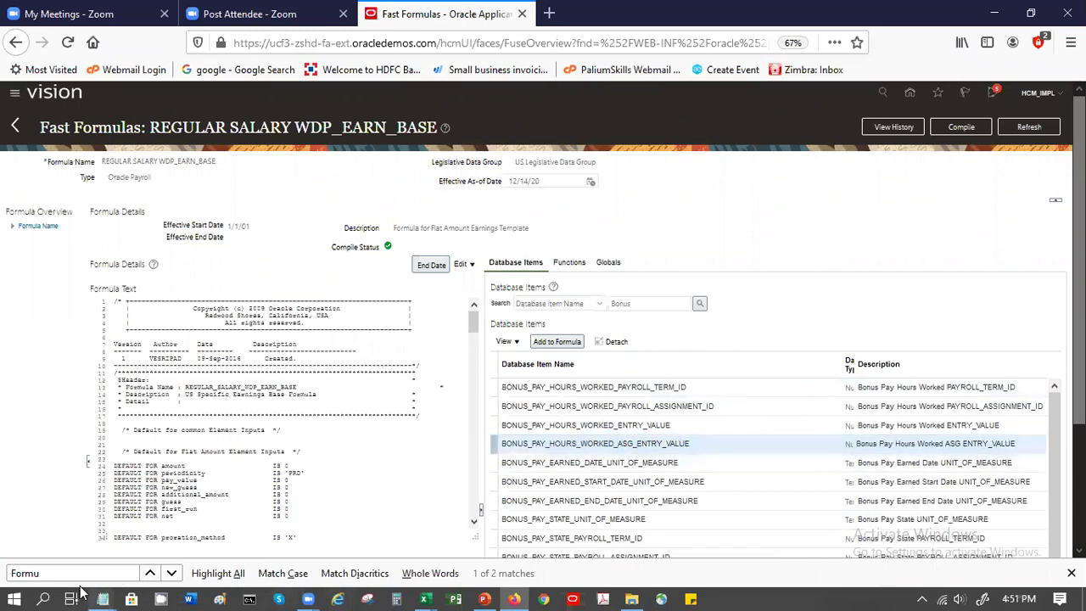
# Switch to fast-formula-ff.txt in Notepad and review the sample hra formula that uses SP_BASIC_SALARY_AMOUNT_ASG_ENTRY_VALUE
pyautogui.click(111, 592)
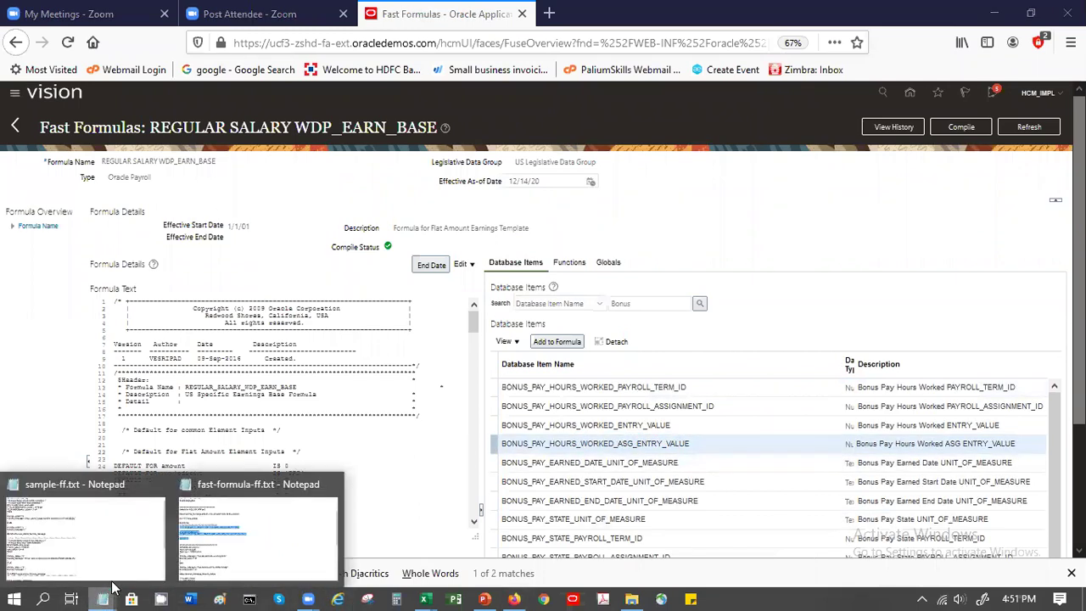
pyautogui.click(212, 543)
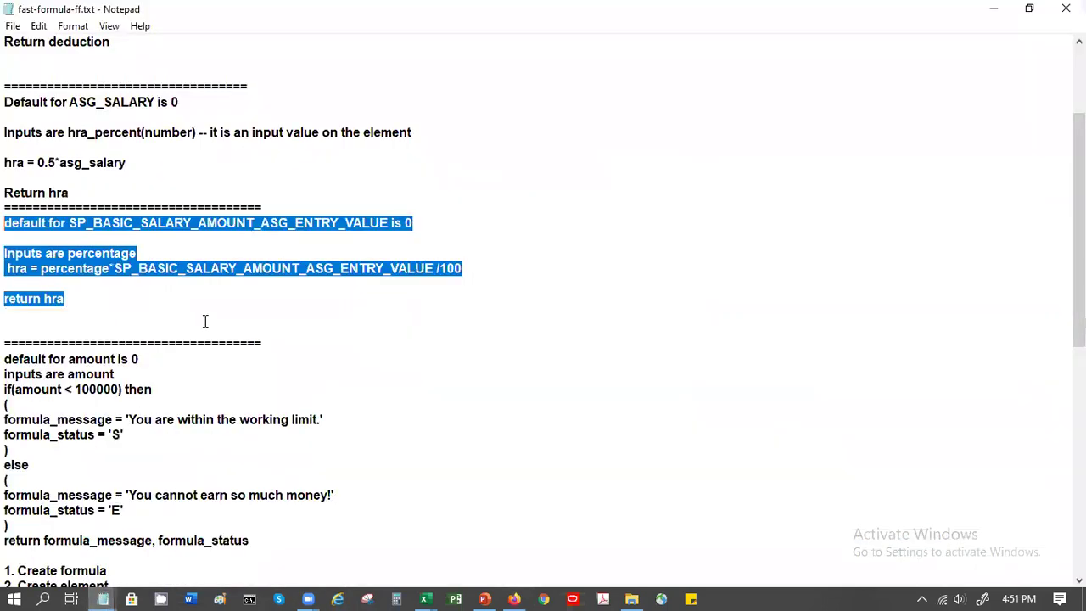
pyautogui.click(187, 270)
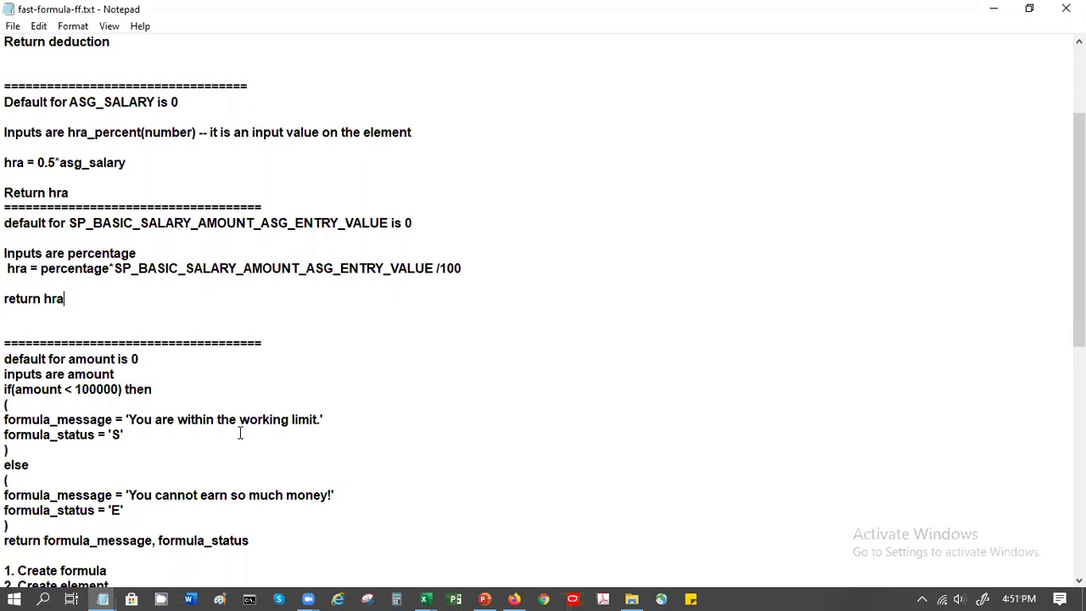
# Switch back to Firefox and examine the REGULAR SALARY WDP_EARN_BASE formula text, covering its defaults, inputs and IF conditions, and return to its beginning
pyautogui.click(515, 597)
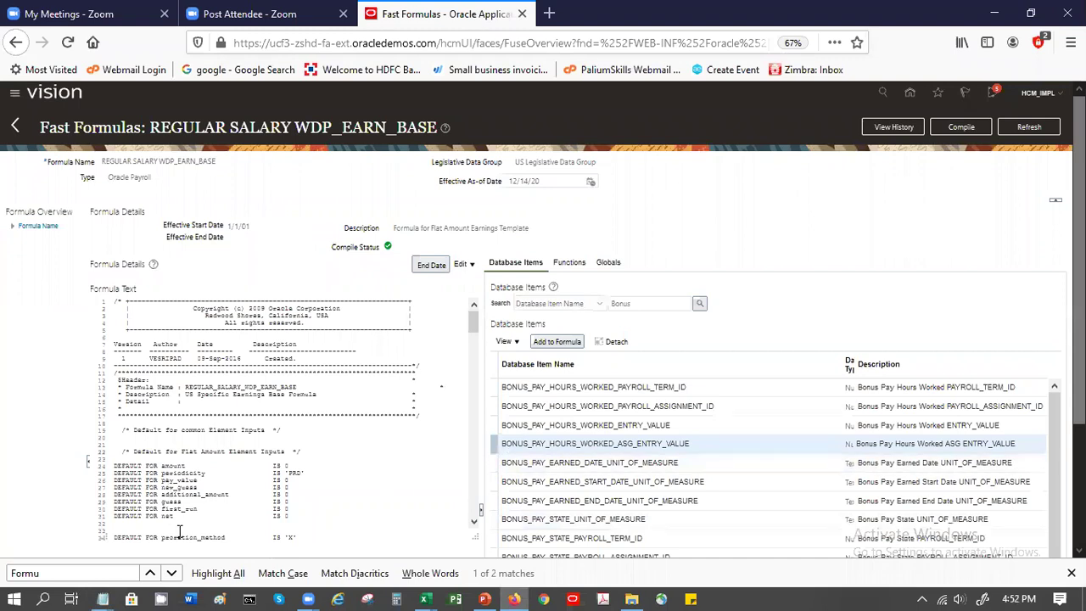
pyautogui.click(474, 524)
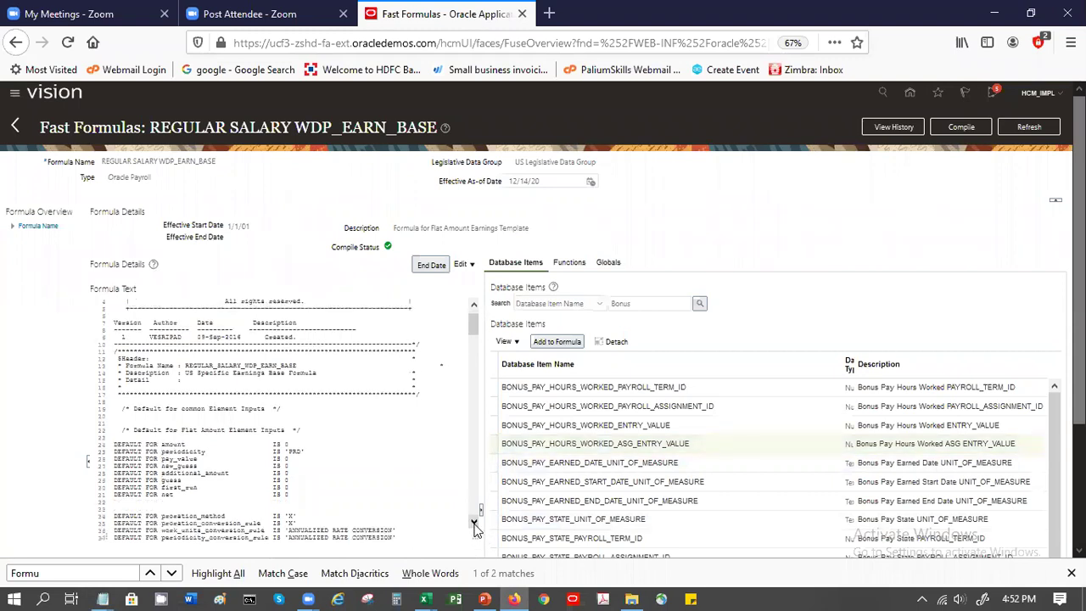
pyautogui.click(474, 524)
pyautogui.click(475, 524)
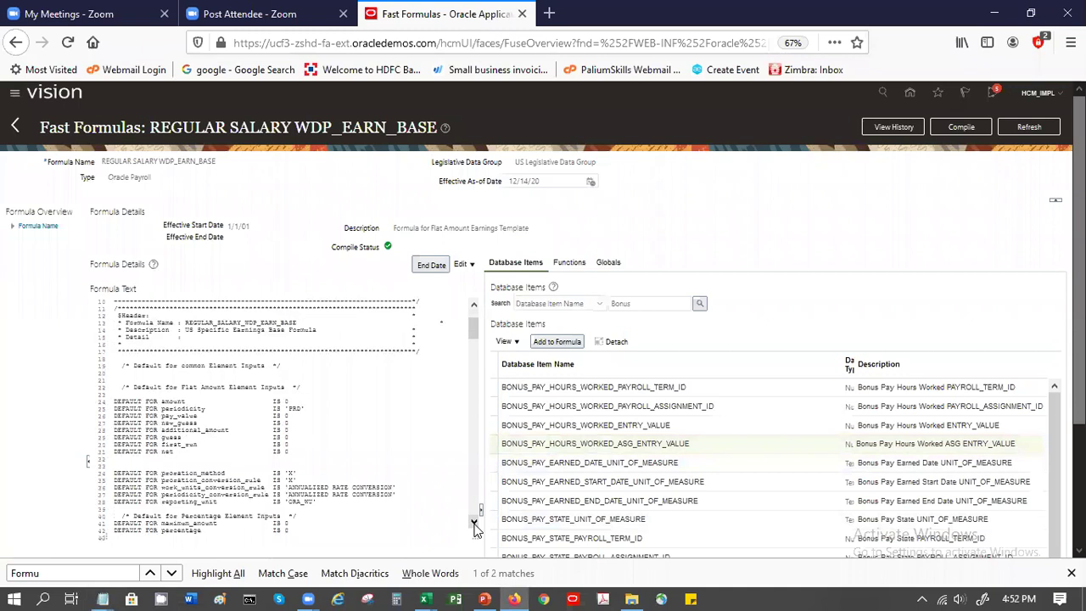
pyautogui.click(474, 525)
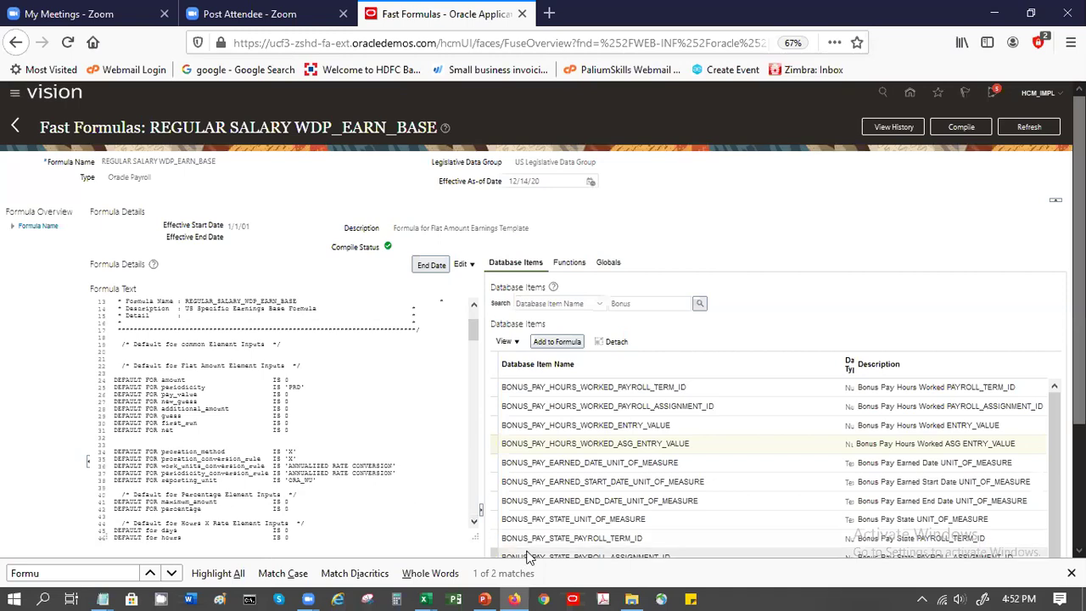
pyautogui.click(473, 525)
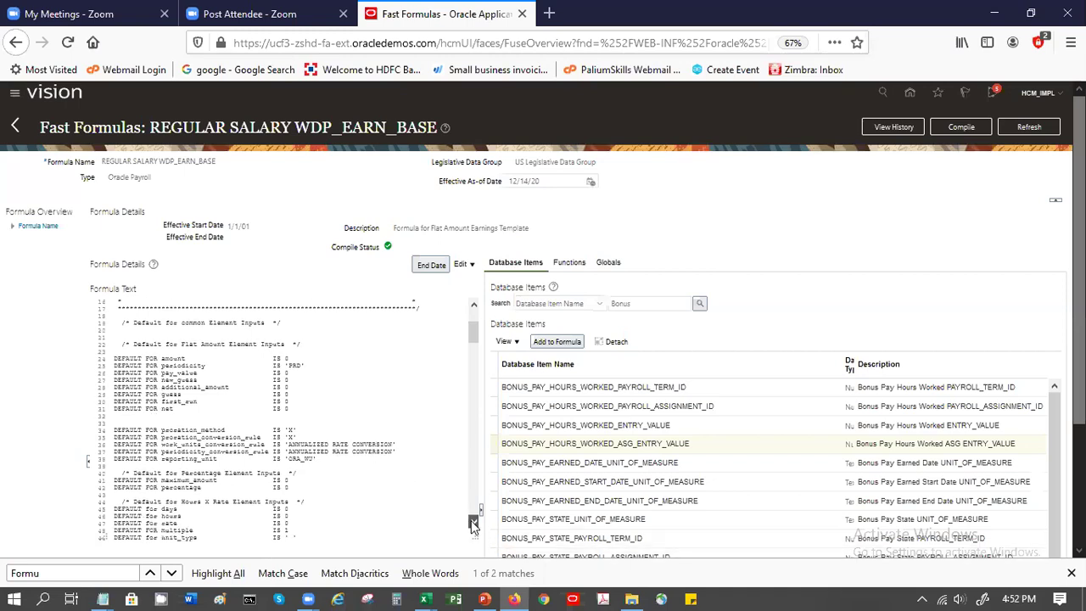
pyautogui.click(473, 524)
pyautogui.click(473, 525)
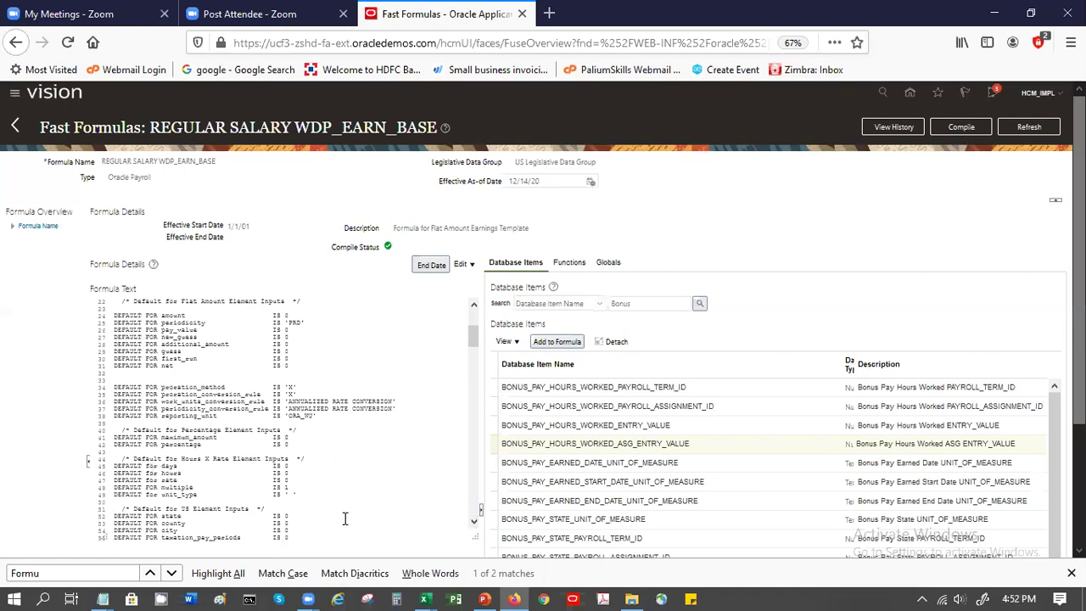
pyautogui.scroll(-5, 472, 473)
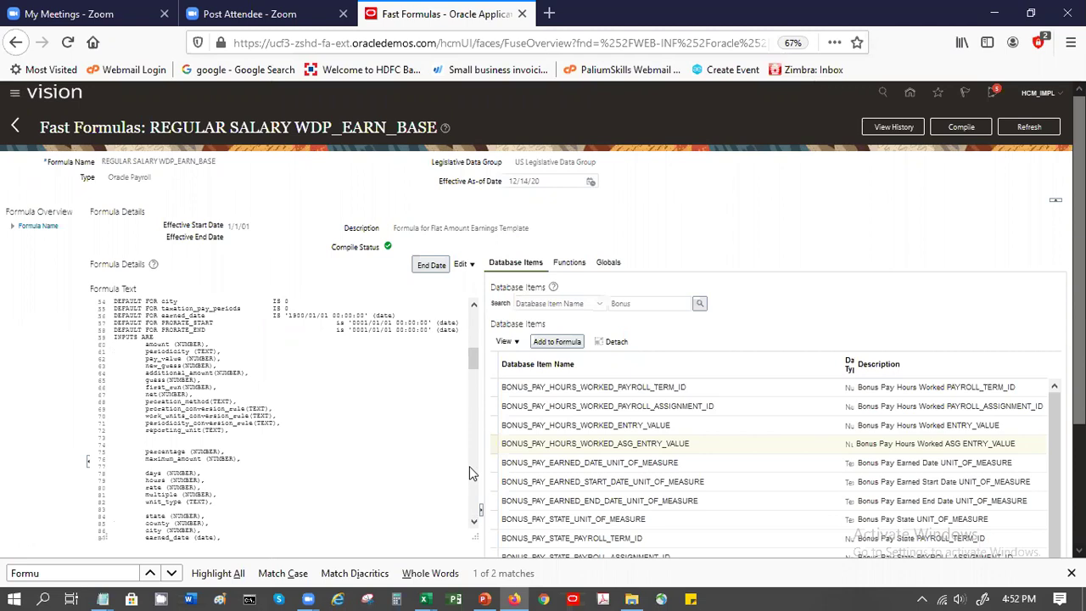
pyautogui.scroll(-5, 472, 472)
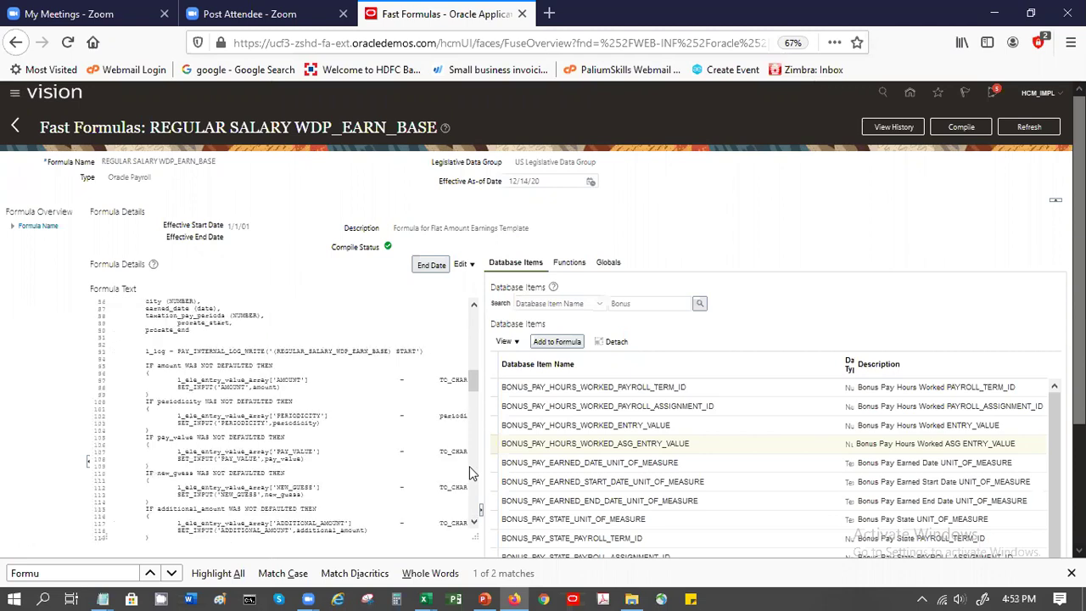
pyautogui.moveTo(473, 383); pyautogui.dragTo(480, 278)
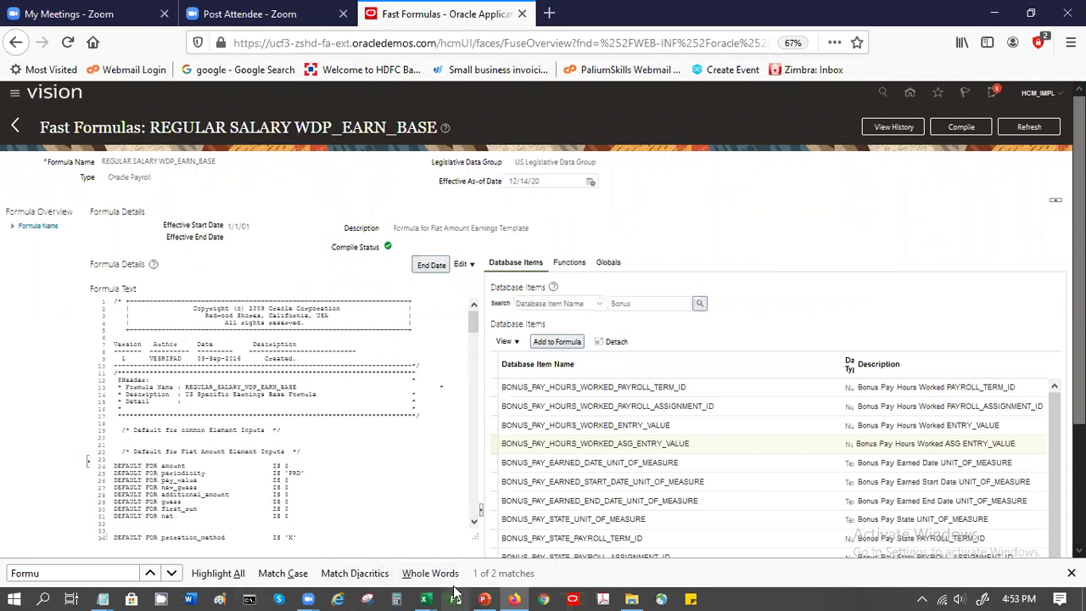
# Switch to fast-formula-ff.txt in Notepad and read on from the hra formula through the amount validation sample and the EE PF and ER PF notes
pyautogui.moveTo(115, 591)
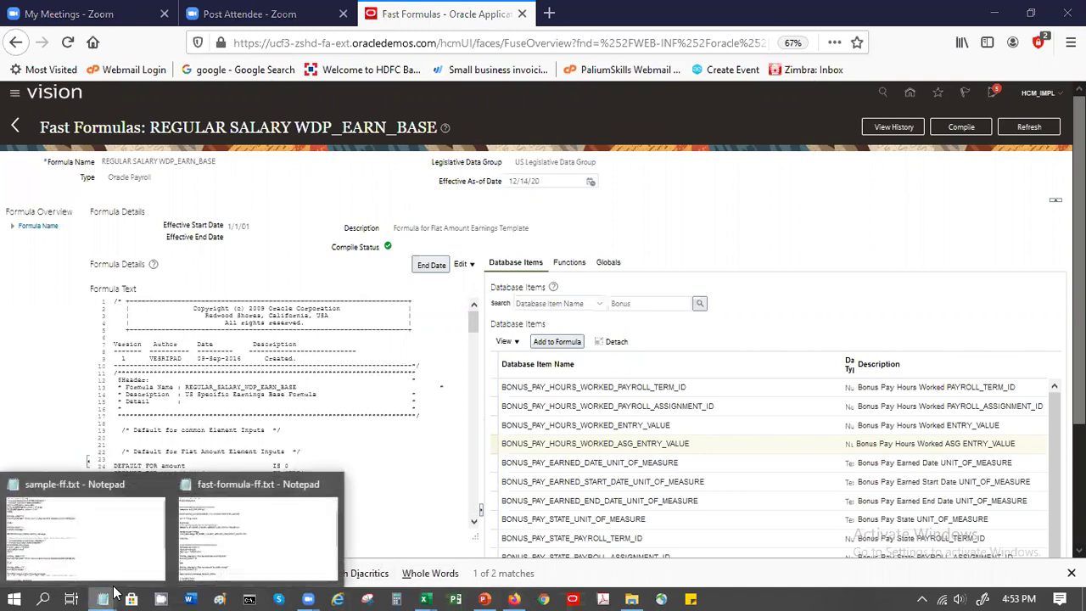
pyautogui.click(237, 529)
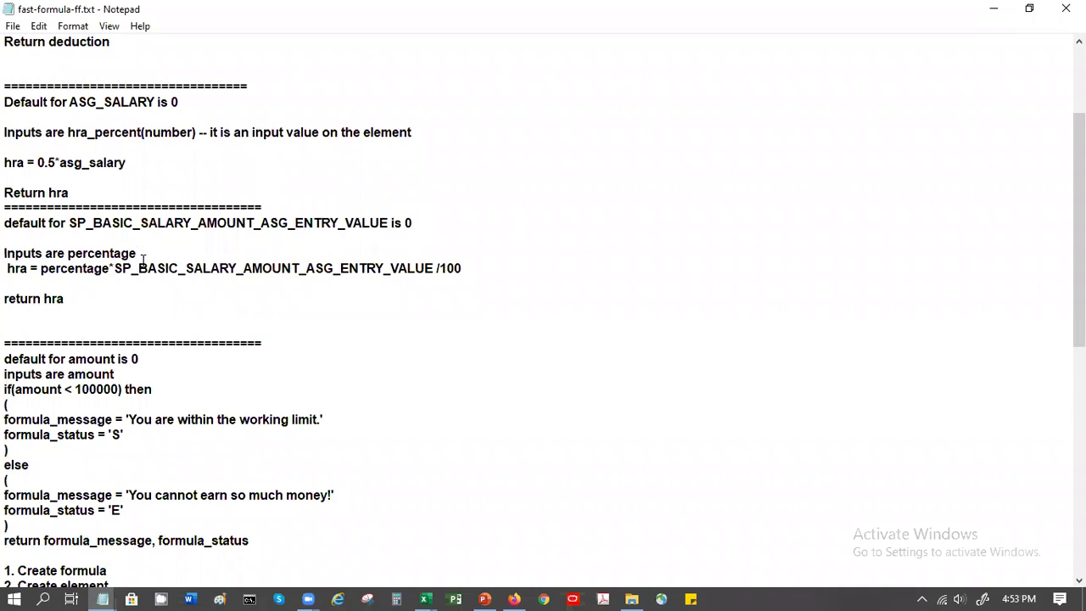
pyautogui.click(41, 270)
pyautogui.press('Down')
pyautogui.press('Down')
pyautogui.press('Down')
pyautogui.press('Down')
pyautogui.press('Down')
pyautogui.press('Down')
pyautogui.press('Down')
pyautogui.press('Down')
pyautogui.press('Down')
pyautogui.press('Down')
pyautogui.press('Down')
pyautogui.press('Down')
pyautogui.press('Down')
pyautogui.press('Down')
pyautogui.press('Down')
pyautogui.press('Down')
pyautogui.press('Down')
pyautogui.press('Down')
pyautogui.press('Down')
pyautogui.press('Down')
pyautogui.press('Down')
pyautogui.press('Down')
pyautogui.press('Down')
pyautogui.press('Down')
pyautogui.press('Down')
pyautogui.press('Down')
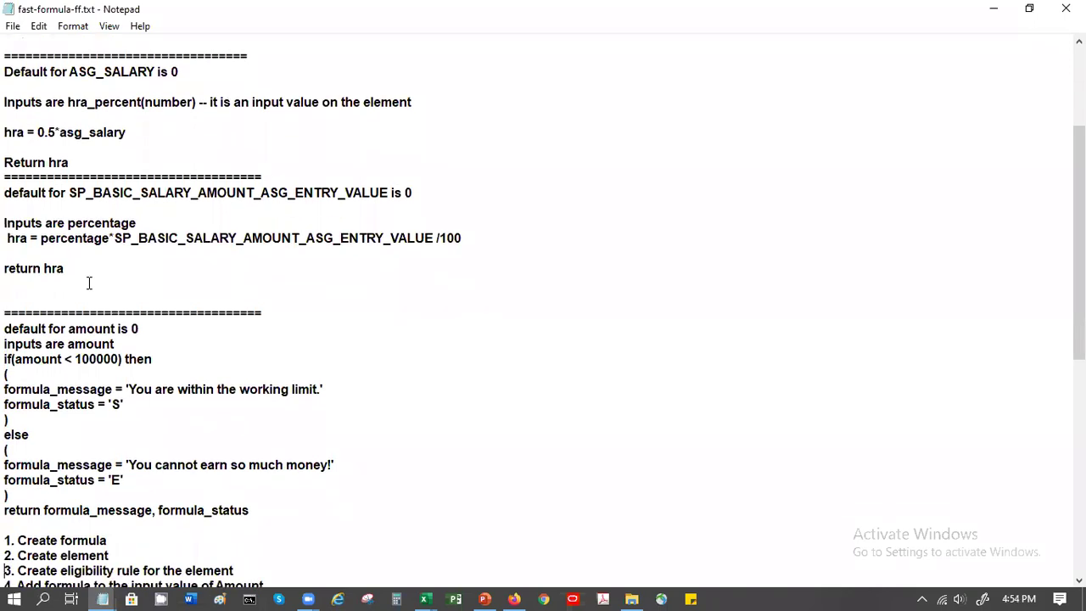
pyautogui.press('Down')
pyautogui.press('Down')
pyautogui.press('Down')
pyautogui.press('Down')
pyautogui.press('Down')
pyautogui.press('Down')
pyautogui.press('Down')
pyautogui.press('Down')
pyautogui.press('Down')
pyautogui.press('Down')
pyautogui.press('Down')
pyautogui.press('Down')
pyautogui.press('Down')
pyautogui.press('Down')
pyautogui.press('Down')
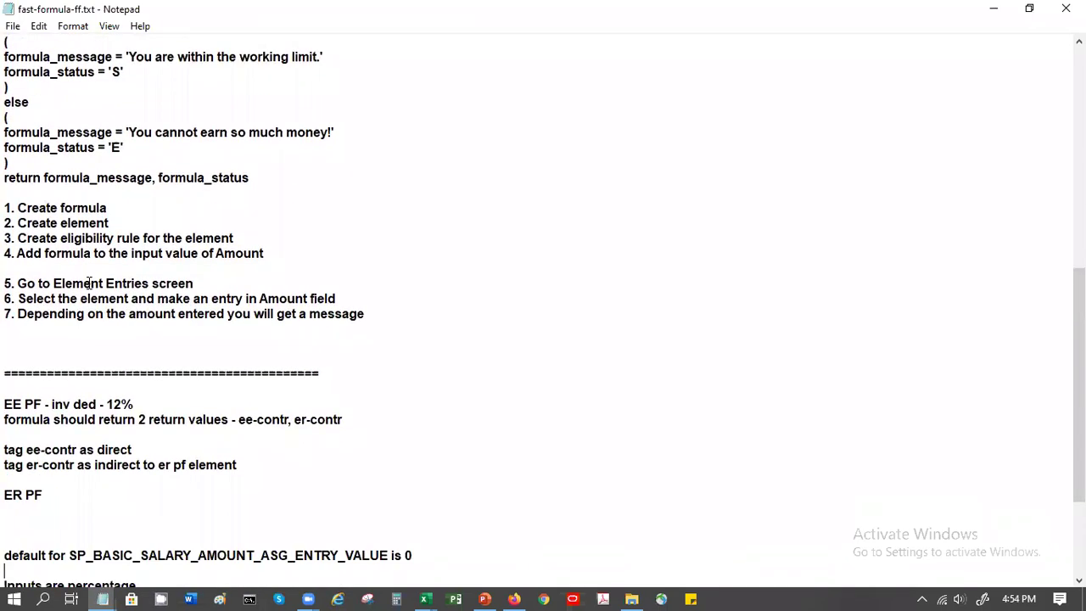